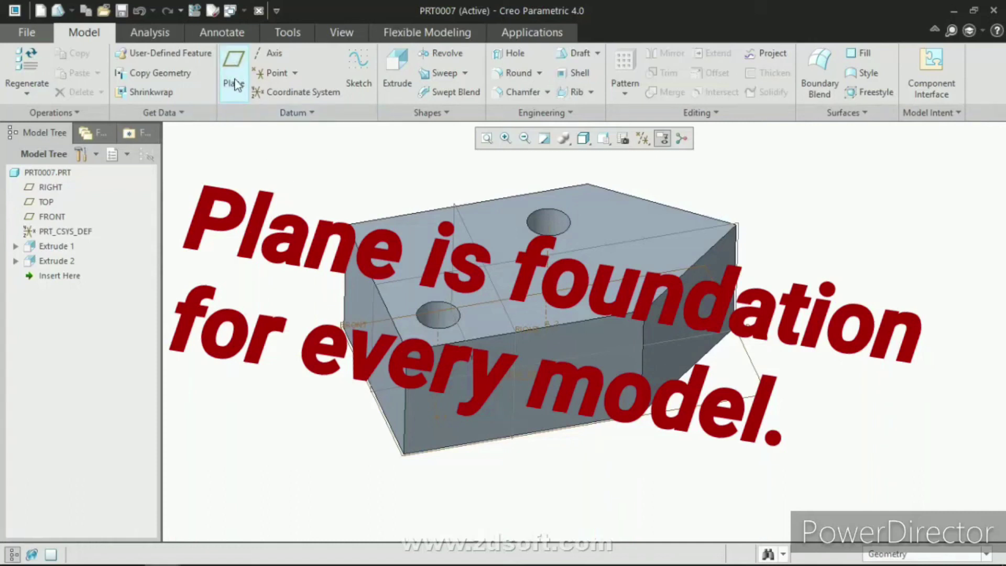
Start a new datum plane offset 100.00 from the FRONT datum plane.
{"action": "left_click", "coordinate": [234, 84]}
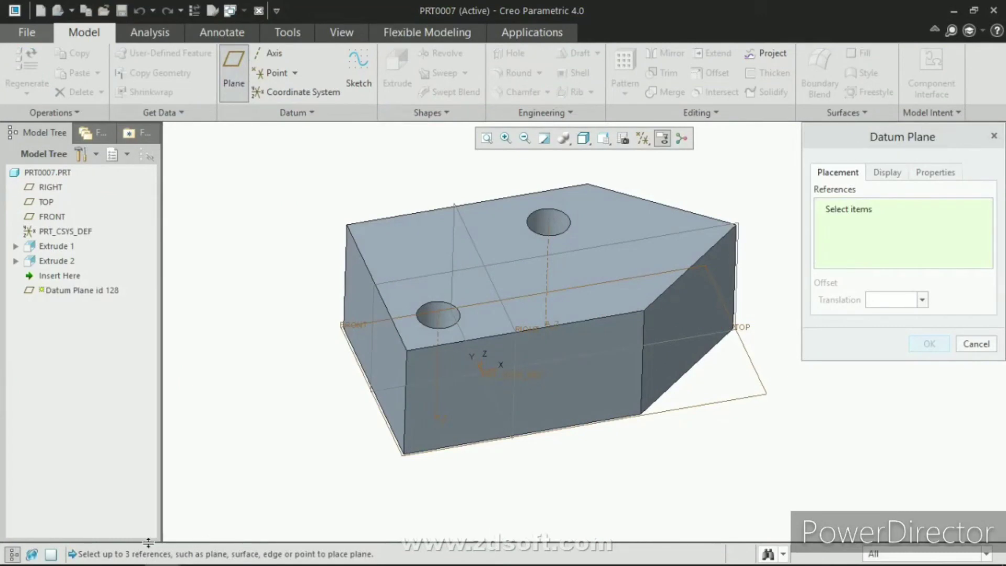
{"action": "left_click_drag", "start_coordinate": [78, 554], "coordinate": [186, 553]}
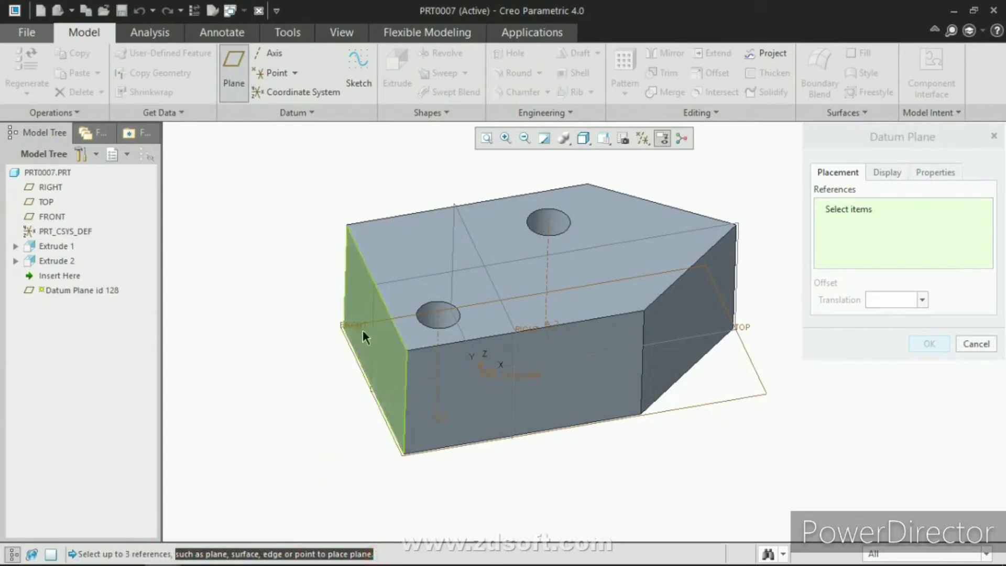
{"action": "left_click", "coordinate": [763, 398]}
{"action": "scroll", "coordinate": [603, 360], "scroll_direction": "down", "scroll_amount": 2}
{"action": "left_click", "coordinate": [603, 360]}
{"action": "middle_click_drag", "start_coordinate": [603, 360], "coordinate": [601, 321]}
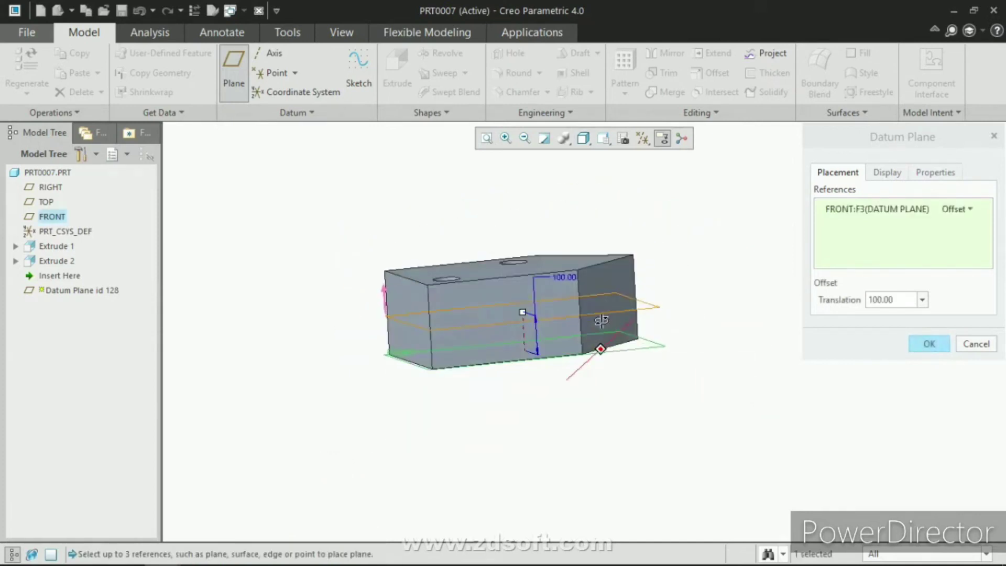
{"action": "scroll", "coordinate": [637, 357], "scroll_direction": "up", "scroll_amount": 2}
{"action": "middle_click_drag", "start_coordinate": [637, 358], "coordinate": [641, 355]}
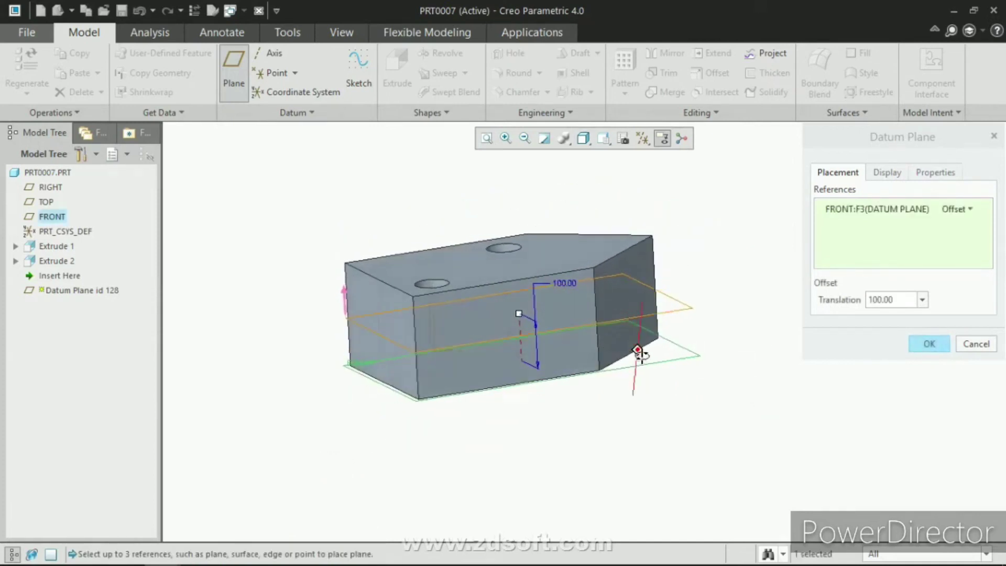
Switch the FRONT reference constraint to Through, then back to Offset.
{"action": "left_click", "coordinate": [952, 209]}
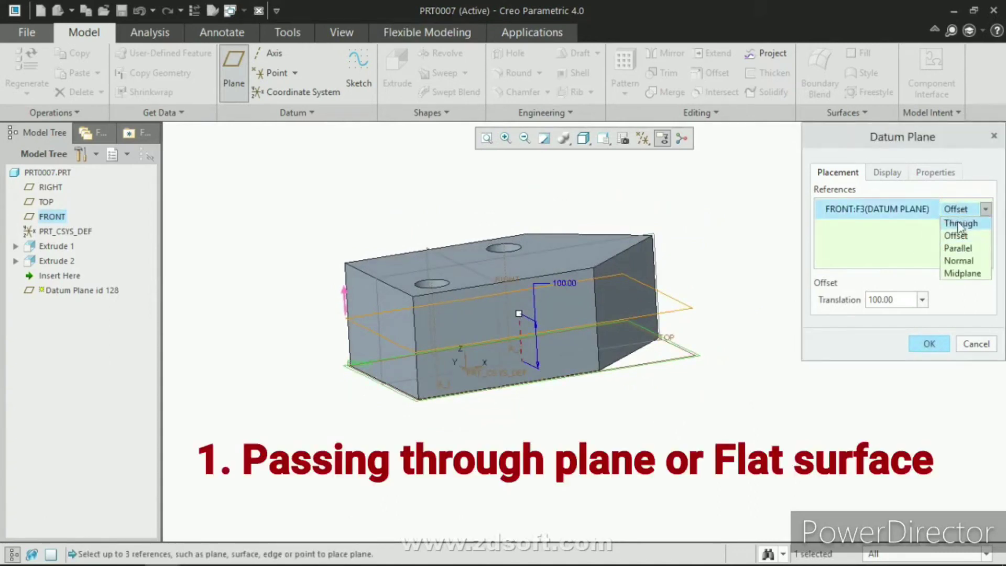
{"action": "left_click", "coordinate": [970, 224]}
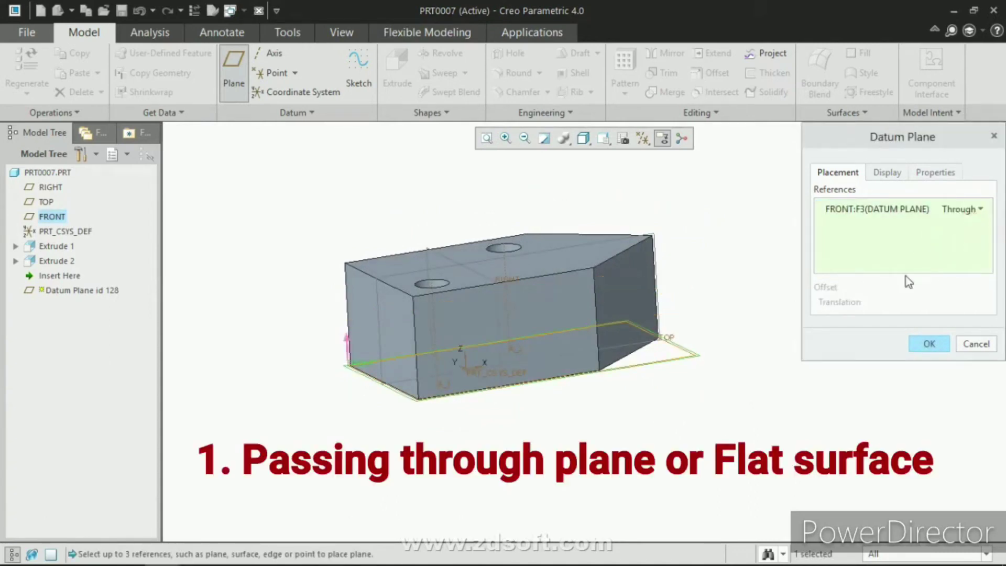
{"action": "scroll", "coordinate": [422, 393], "scroll_direction": "up", "scroll_amount": 5}
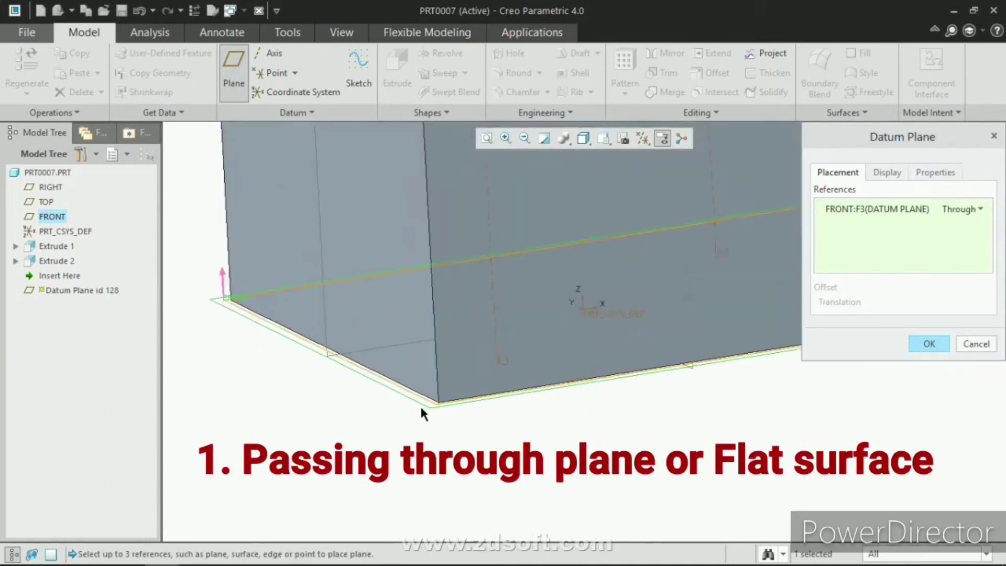
{"action": "scroll", "coordinate": [774, 354], "scroll_direction": "down", "scroll_amount": 6}
{"action": "scroll", "coordinate": [713, 337], "scroll_direction": "up", "scroll_amount": 5}
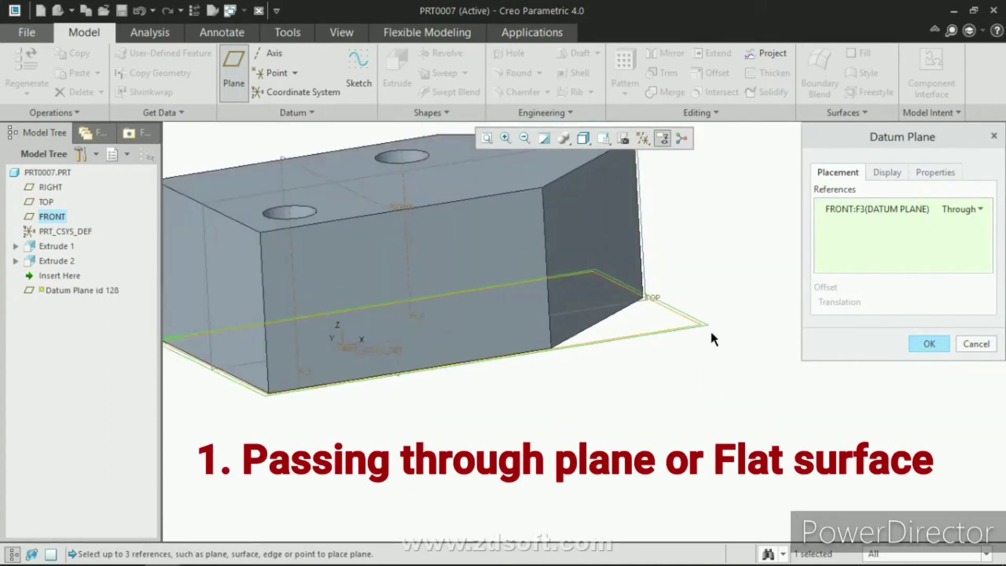
{"action": "scroll", "coordinate": [704, 335], "scroll_direction": "down", "scroll_amount": 5}
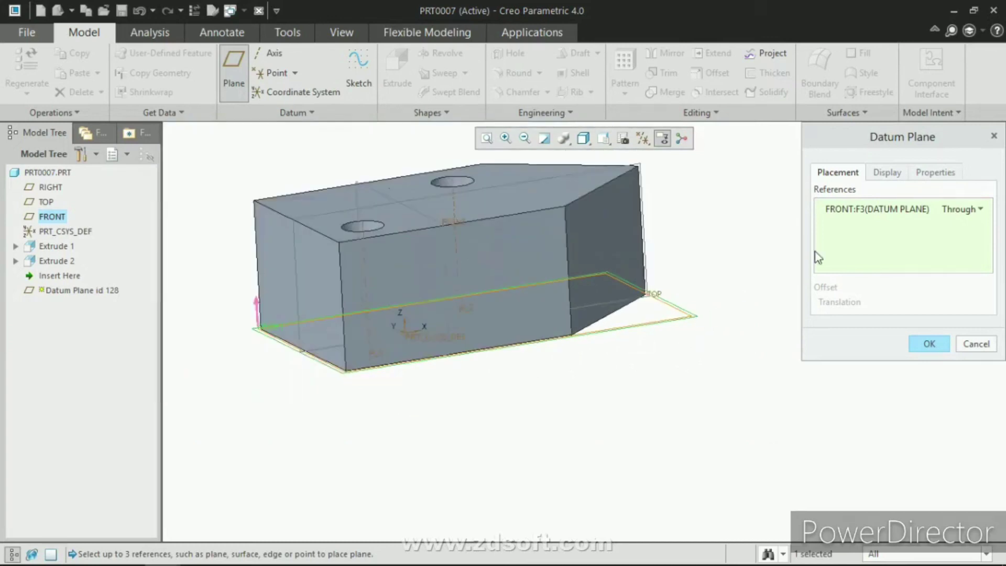
{"action": "left_click", "coordinate": [960, 209]}
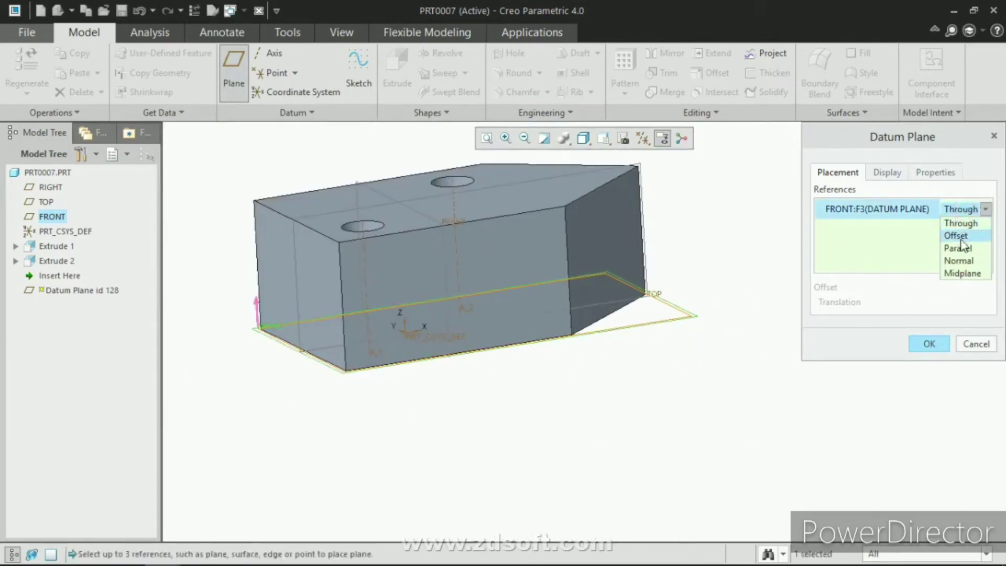
{"action": "left_click", "coordinate": [956, 235]}
{"action": "scroll", "coordinate": [470, 275], "scroll_direction": "down", "scroll_amount": 2}
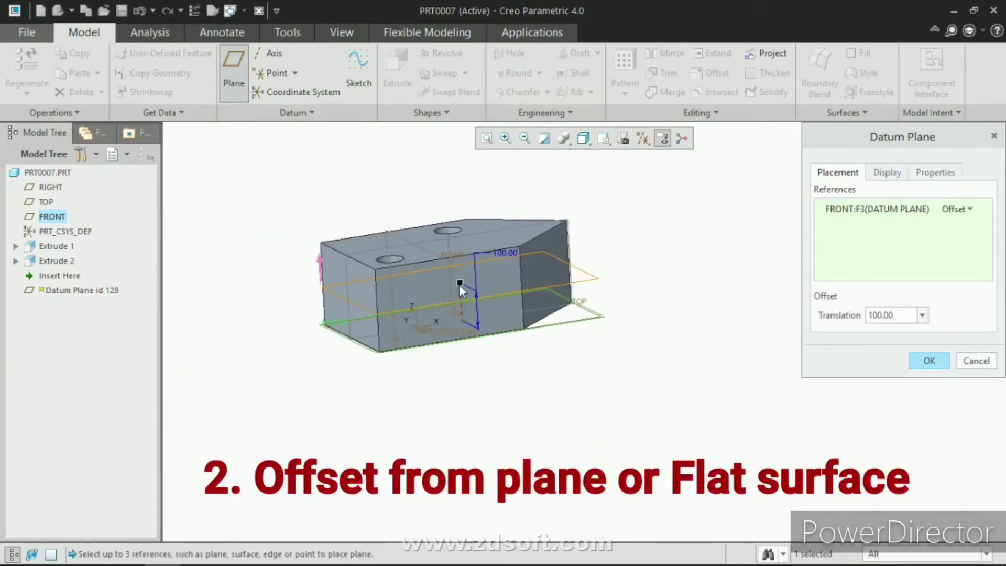
Set the offset distance to 400 above the block and finish DTM1.
{"action": "left_click_drag", "start_coordinate": [460, 283], "coordinate": [454, 170]}
{"action": "scroll", "coordinate": [471, 240], "scroll_direction": "down", "scroll_amount": 1}
{"action": "double_click", "coordinate": [482, 294]}
{"action": "type", "text": "400"}
{"action": "middle_click", "coordinate": [483, 291]}
{"action": "middle_click_drag", "start_coordinate": [487, 292], "coordinate": [484, 283]}
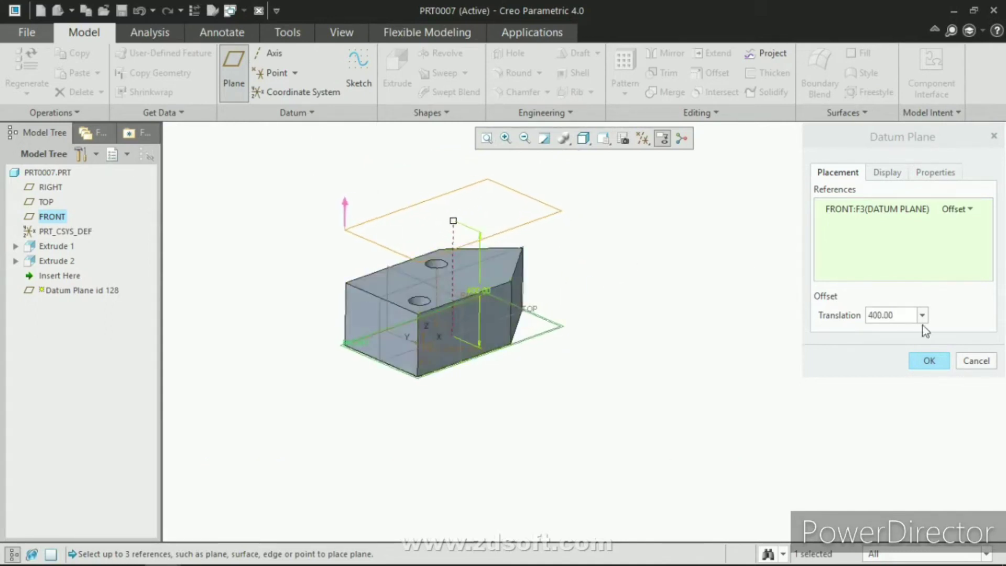
{"action": "left_click", "coordinate": [928, 361]}
{"action": "left_click", "coordinate": [734, 278]}
{"action": "mouse_move", "coordinate": [538, 257]}
{"action": "middle_mouse_down"}
{"action": "mouse_move", "coordinate": [512, 242]}
{"action": "mouse_move", "coordinate": [445, 251]}
{"action": "middle_mouse_up"}
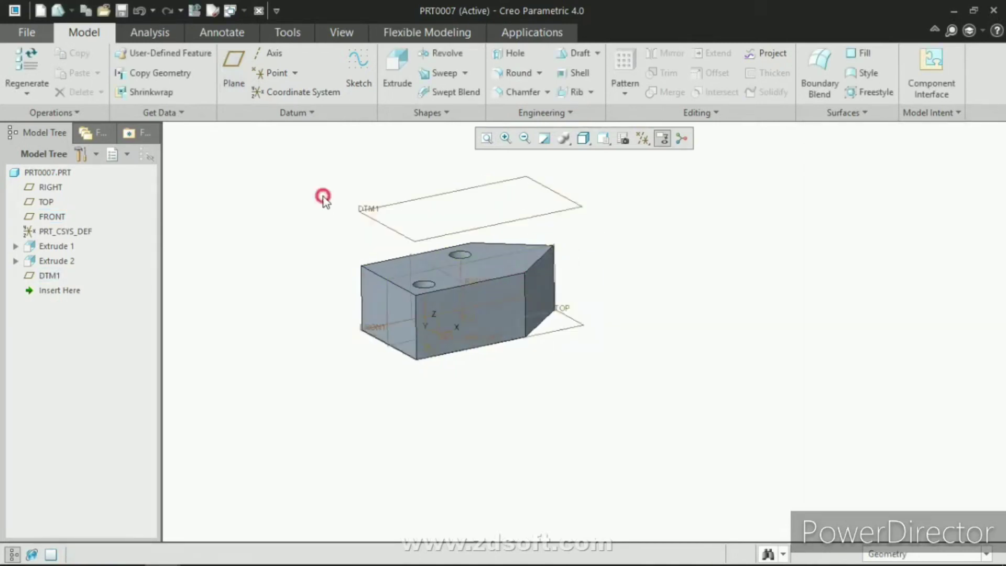
Sketch a circle on DTM1 near the block's pointed end and finish Sketch 1.
{"action": "left_click", "coordinate": [352, 68]}
{"action": "left_click", "coordinate": [502, 219]}
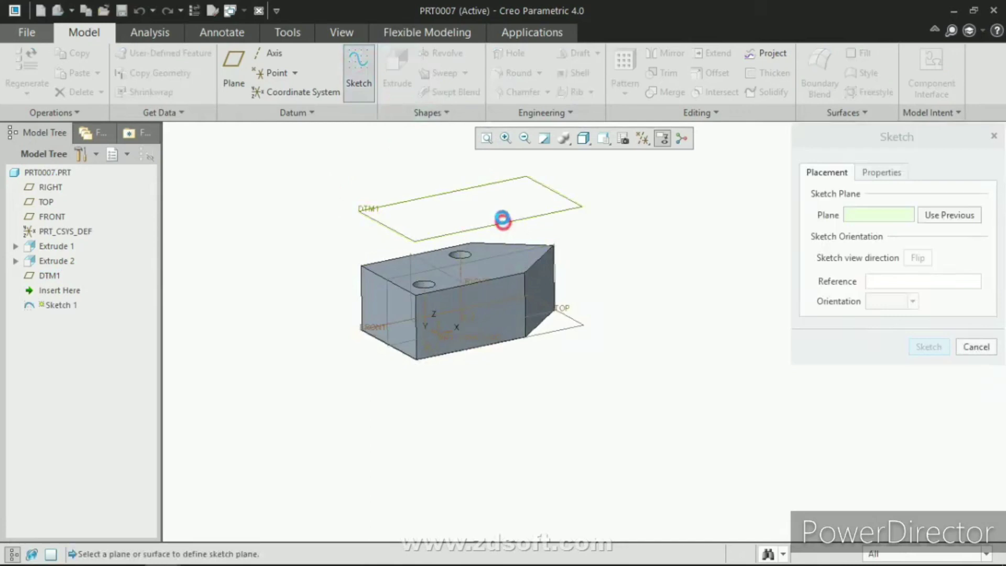
{"action": "middle_click", "coordinate": [649, 230]}
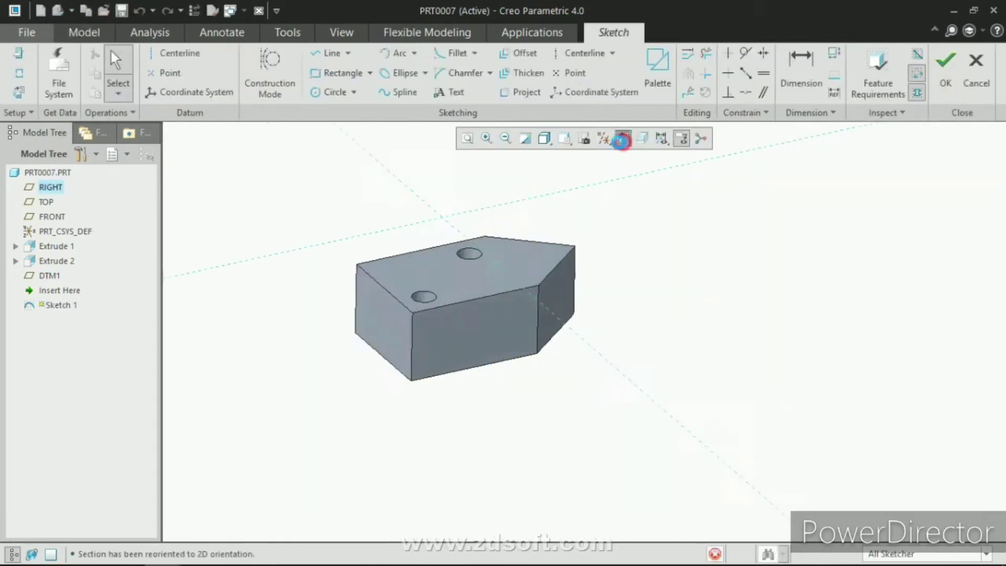
{"action": "left_click", "coordinate": [330, 92]}
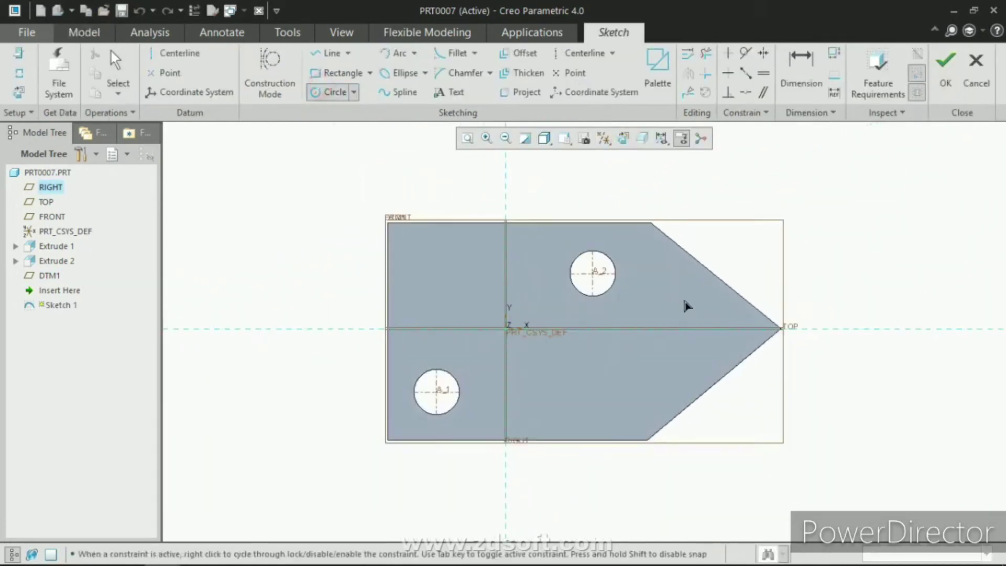
{"action": "left_click", "coordinate": [666, 330]}
{"action": "middle_click", "coordinate": [822, 272]}
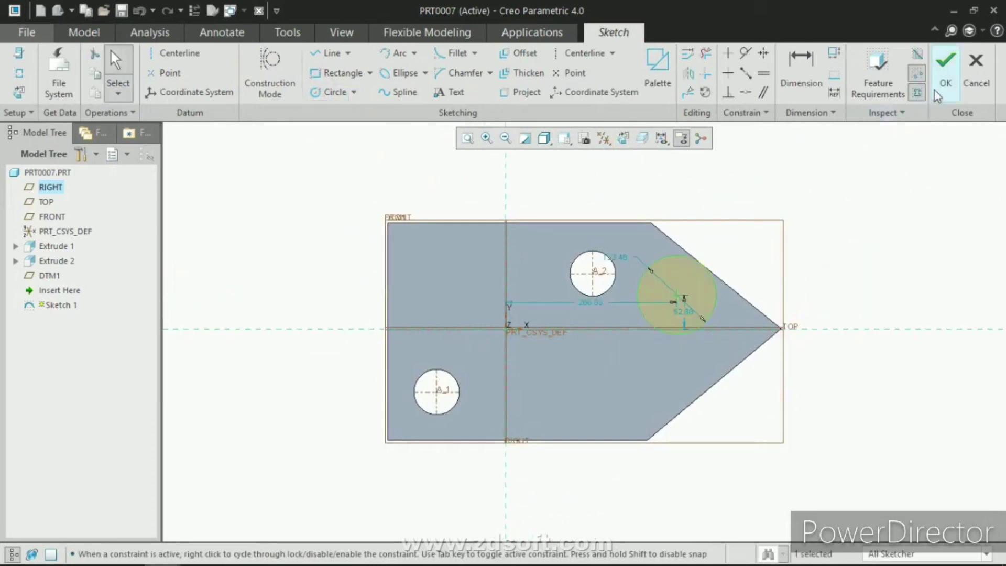
{"action": "left_click", "coordinate": [938, 86]}
{"action": "middle_click_drag", "start_coordinate": [658, 269], "coordinate": [654, 262]}
{"action": "left_click", "coordinate": [321, 232]}
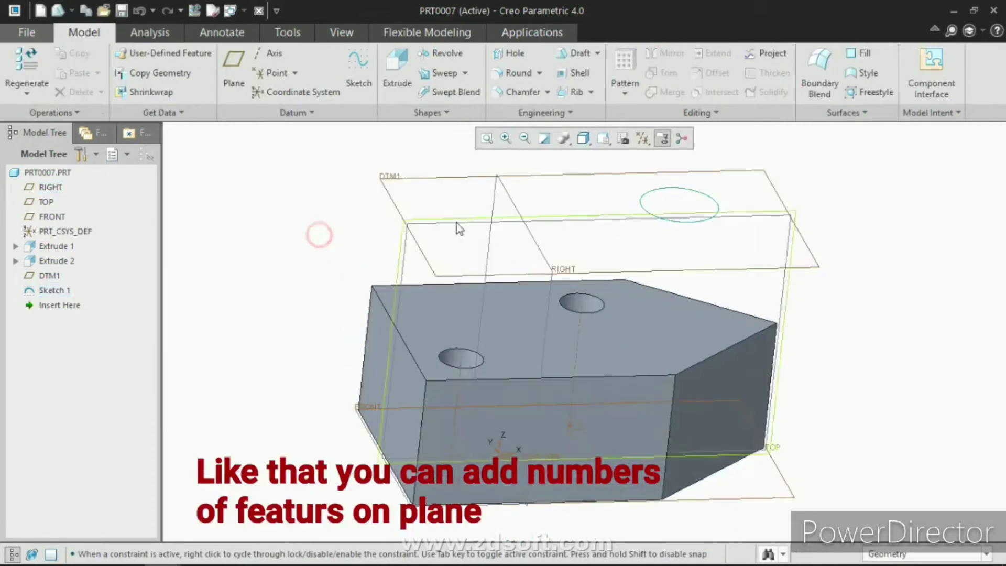
{"action": "scroll", "coordinate": [458, 222], "scroll_direction": "down", "scroll_amount": 3}
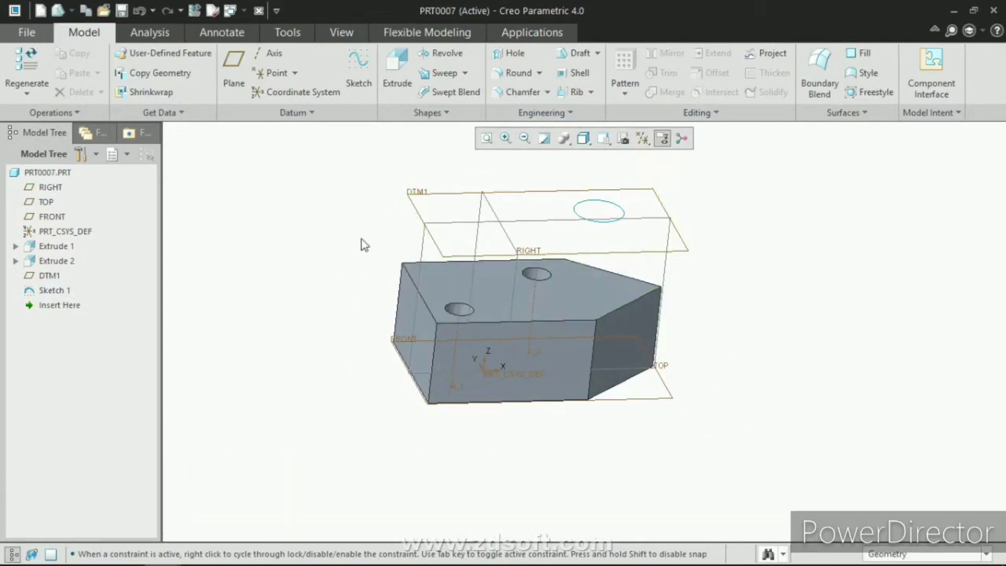
{"action": "middle_click_drag", "start_coordinate": [470, 235], "coordinate": [472, 290]}
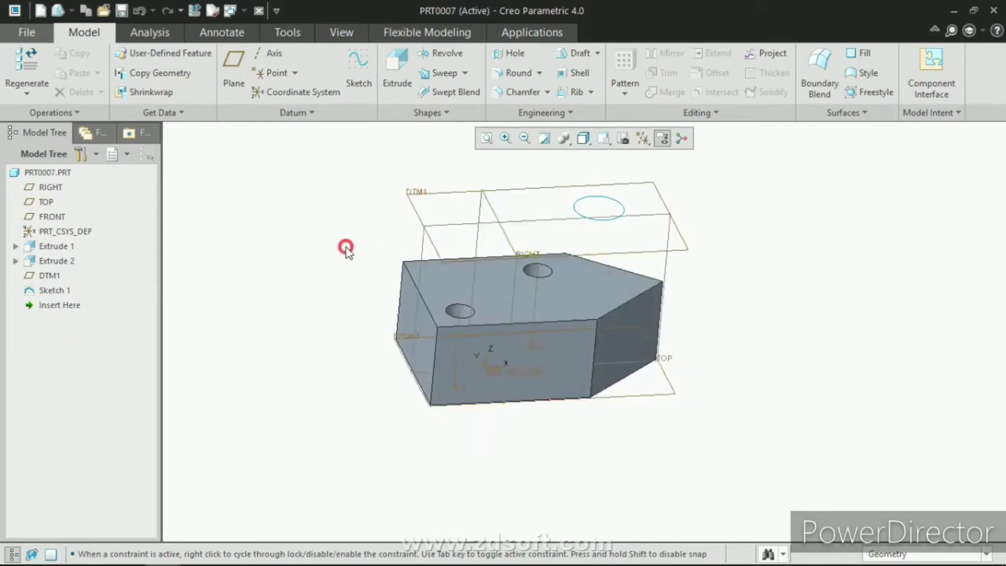
Start a new datum plane through the block's slanted right face.
{"action": "left_click", "coordinate": [243, 73]}
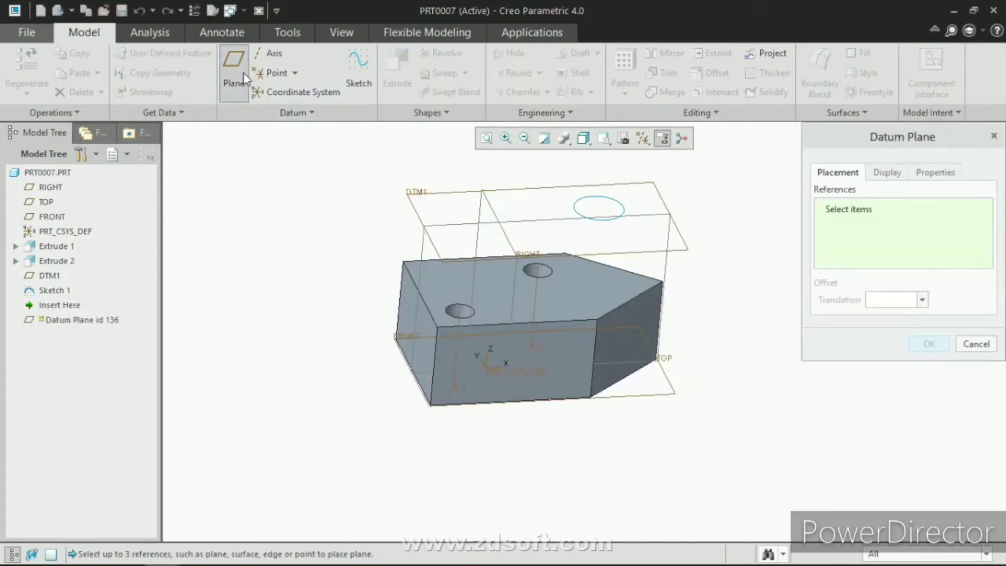
{"action": "middle_click_drag", "start_coordinate": [587, 360], "coordinate": [610, 358]}
{"action": "left_click", "coordinate": [634, 317]}
{"action": "middle_click_drag", "start_coordinate": [634, 316], "coordinate": [572, 293]}
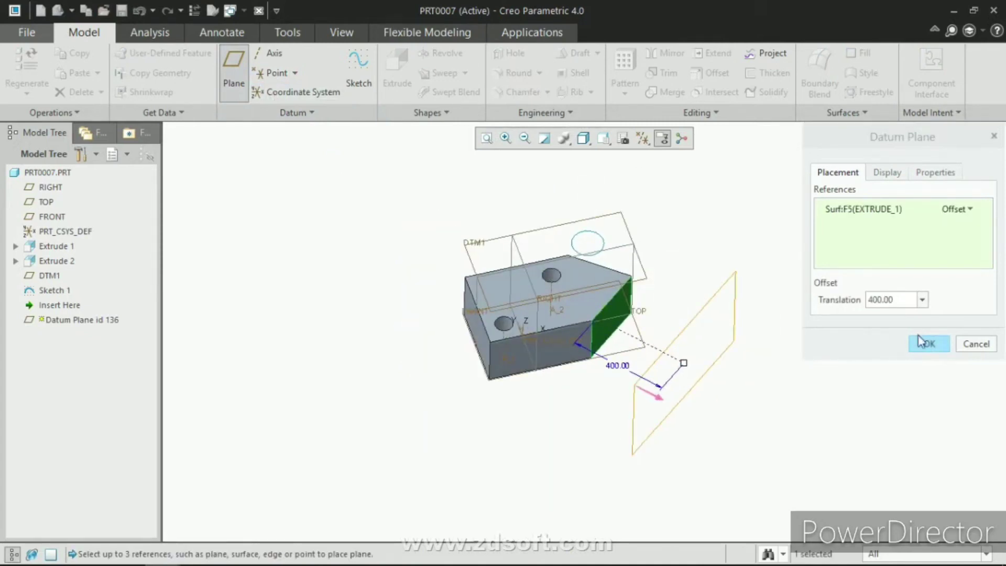
{"action": "left_click", "coordinate": [956, 209]}
{"action": "left_click", "coordinate": [957, 209]}
{"action": "left_click", "coordinate": [958, 223]}
{"action": "middle_click_drag", "start_coordinate": [640, 348], "coordinate": [628, 293]}
{"action": "scroll", "coordinate": [625, 267], "scroll_direction": "up", "scroll_amount": 5}
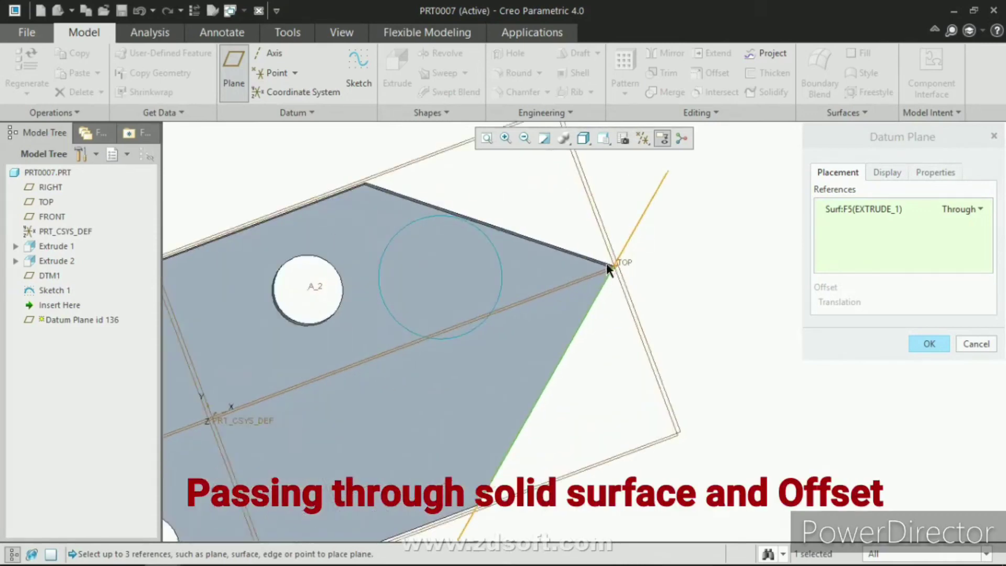
{"action": "scroll", "coordinate": [586, 335], "scroll_direction": "down", "scroll_amount": 6}
{"action": "middle_click_drag", "start_coordinate": [658, 265], "coordinate": [713, 220]}
Change the slanted-face constraint to Offset with a 200 distance.
{"action": "left_click", "coordinate": [954, 215]}
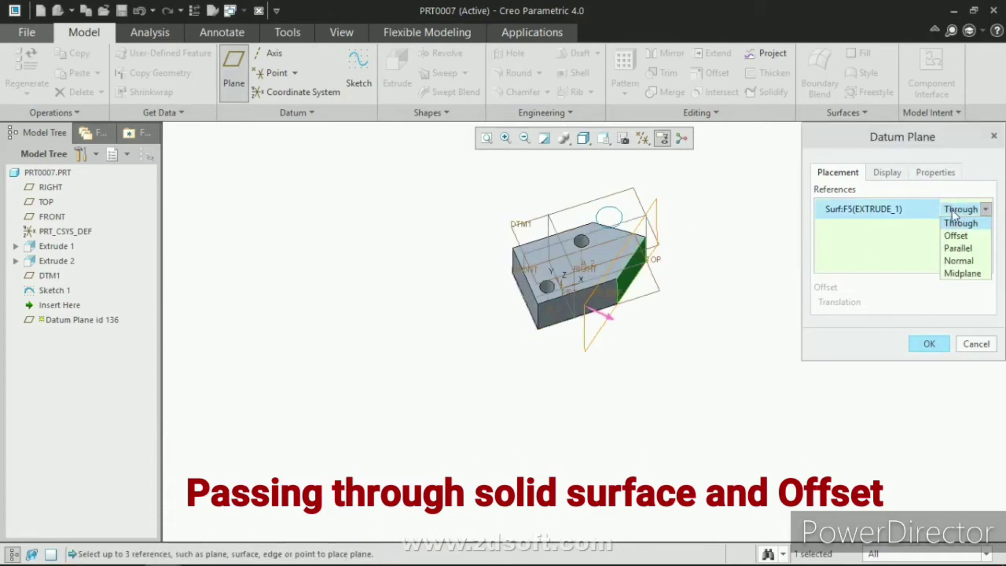
{"action": "left_click", "coordinate": [958, 236]}
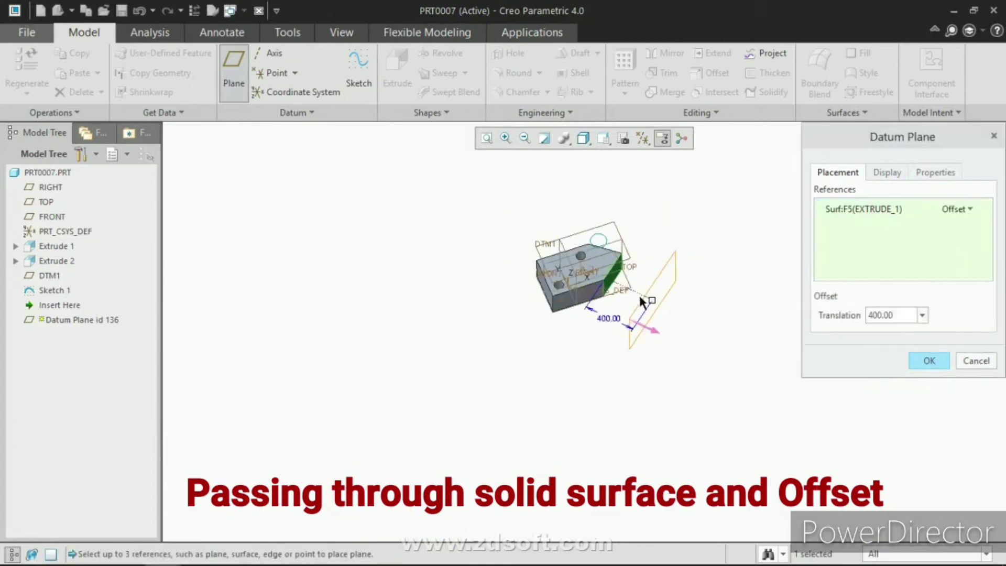
{"action": "double_click", "coordinate": [602, 314]}
{"action": "type", "text": "200"}
{"action": "key", "text": "Return"}
{"action": "scroll", "coordinate": [616, 259], "scroll_direction": "up", "scroll_amount": 2}
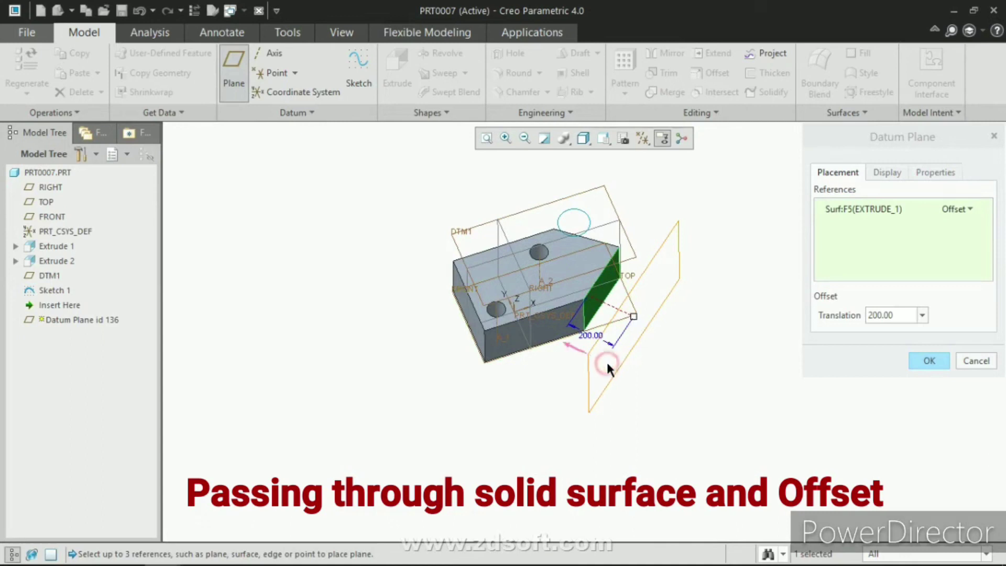
Flip the offset to the negative side and finish DTM2.
{"action": "left_click", "coordinate": [867, 316]}
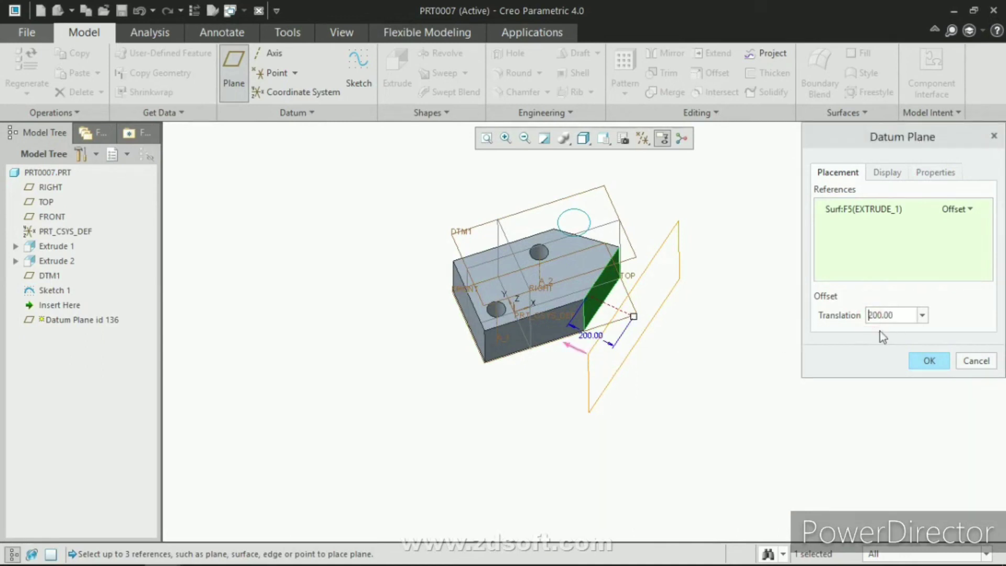
{"action": "type", "text": "-"}
{"action": "key", "text": "BackSpace"}
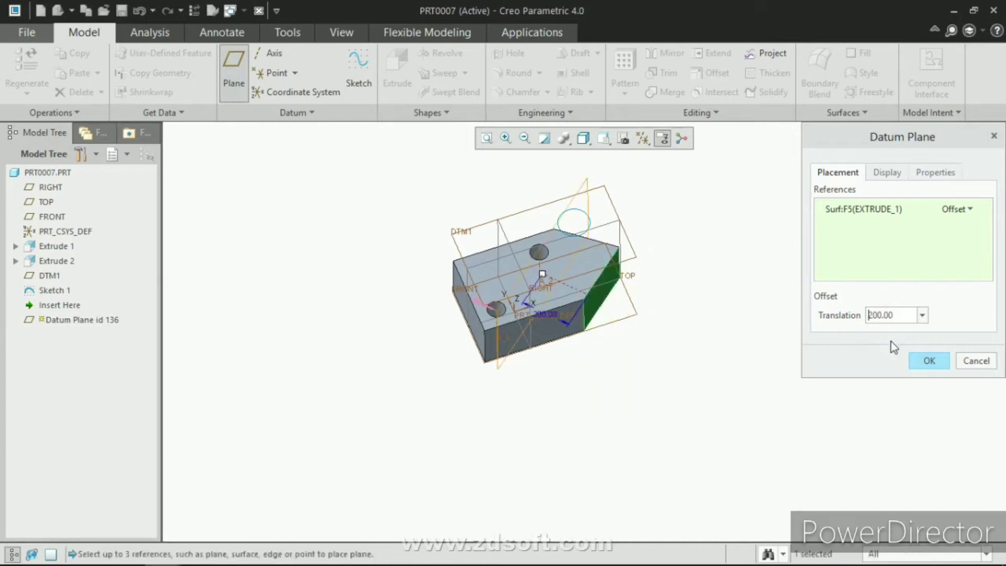
{"action": "scroll", "coordinate": [621, 286], "scroll_direction": "down", "scroll_amount": 3}
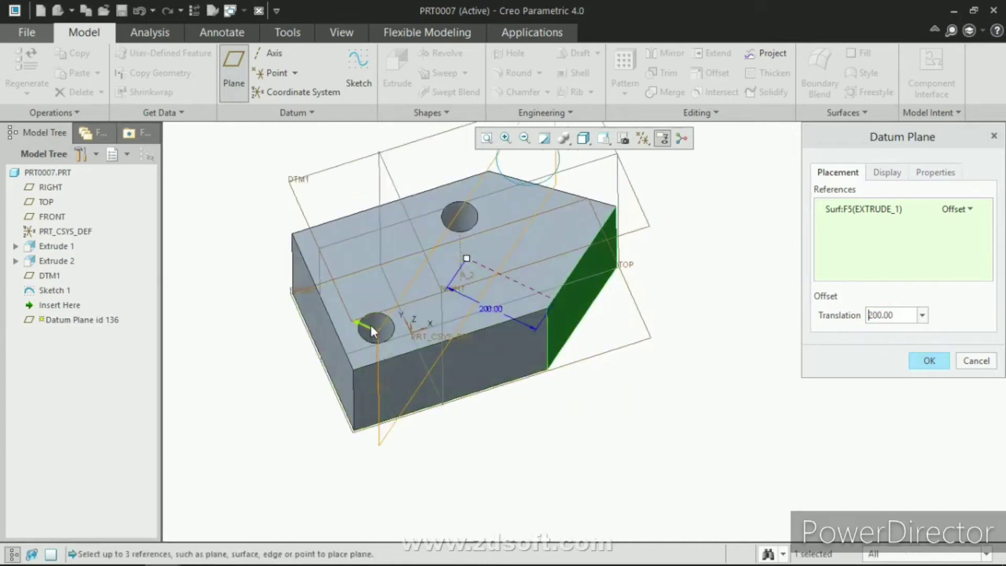
{"action": "scroll", "coordinate": [450, 339], "scroll_direction": "up", "scroll_amount": 3}
{"action": "middle_click_drag", "start_coordinate": [450, 339], "coordinate": [673, 257]}
{"action": "middle_click", "coordinate": [617, 285]}
{"action": "left_click", "coordinate": [618, 281]}
{"action": "left_click", "coordinate": [671, 253]}
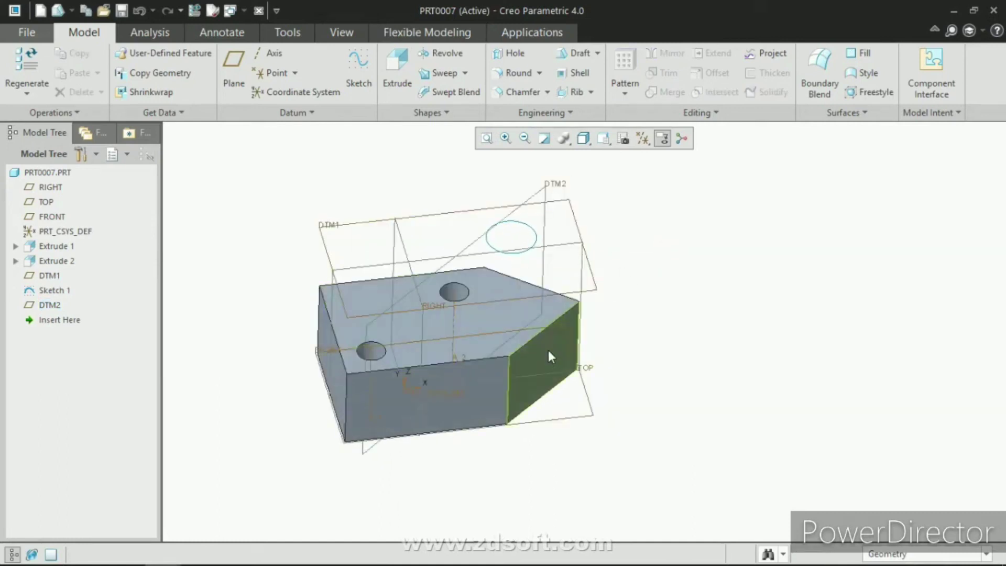
Create DTM3 through the block's left vertical edge and a second top edge.
{"action": "left_click", "coordinate": [759, 305]}
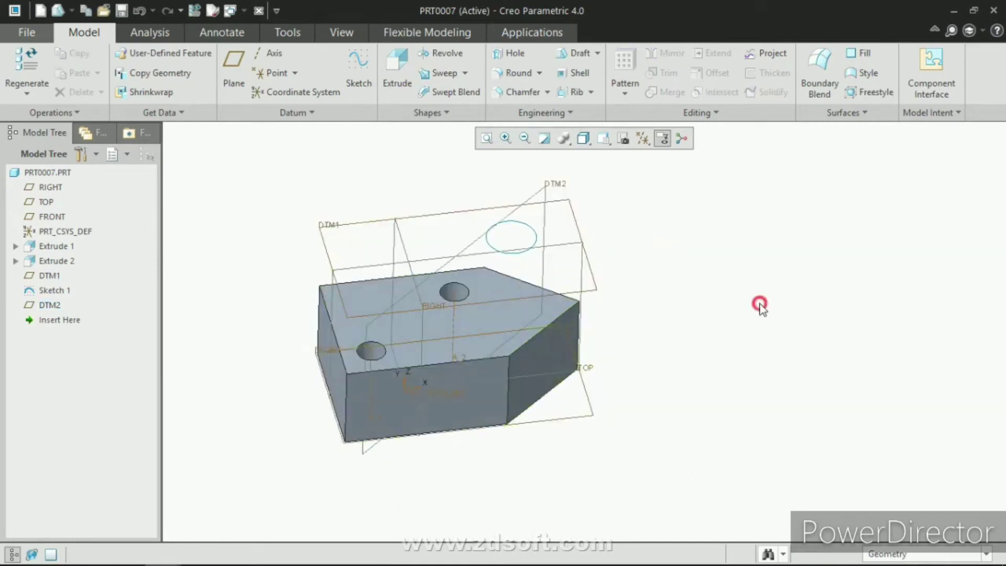
{"action": "left_click", "coordinate": [234, 77]}
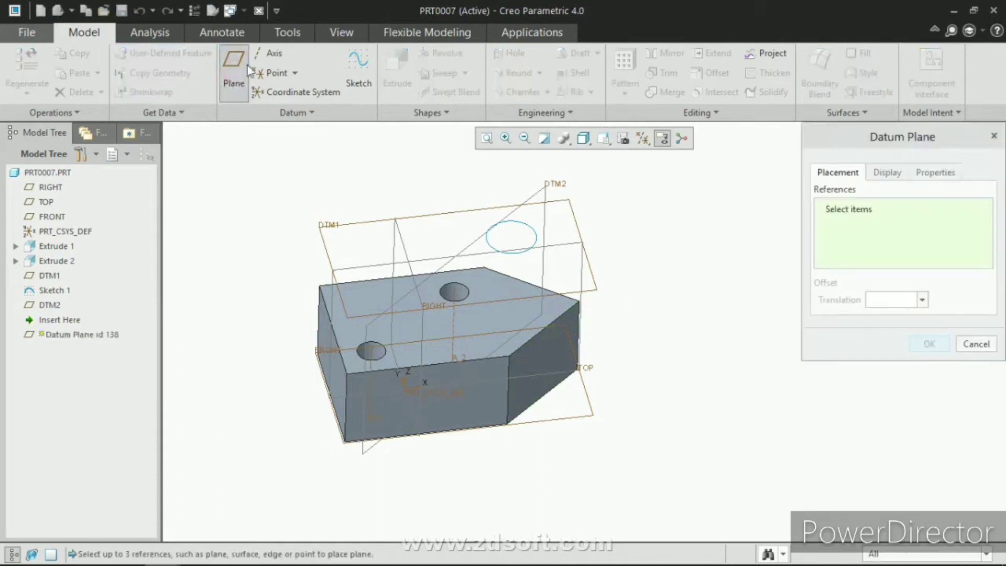
{"action": "left_click", "coordinate": [348, 403]}
{"action": "middle_click_drag", "start_coordinate": [352, 423], "coordinate": [377, 365]}
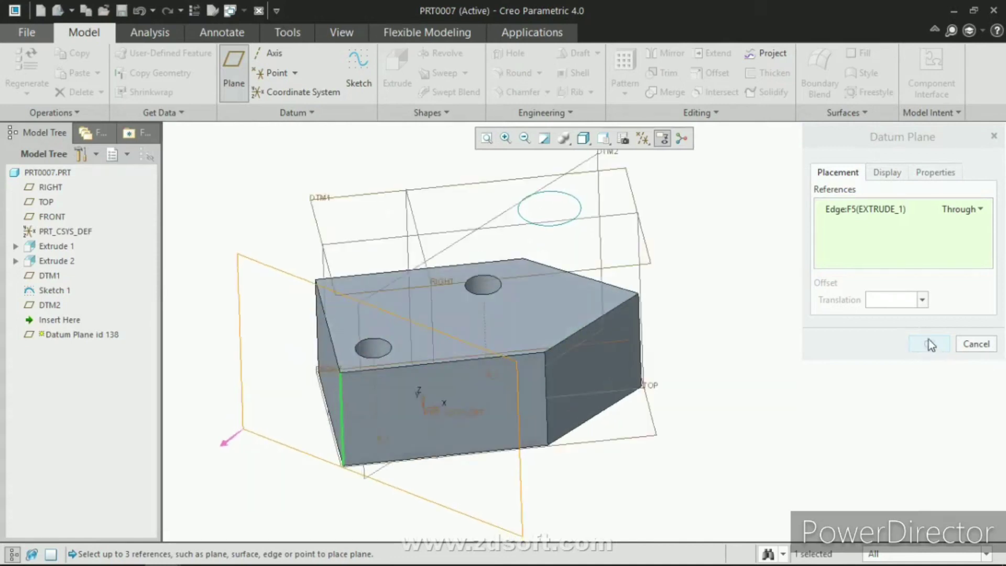
{"action": "middle_click_drag", "start_coordinate": [561, 285], "coordinate": [544, 212]}
{"action": "left_click", "coordinate": [549, 225], "text": "ctrl"}
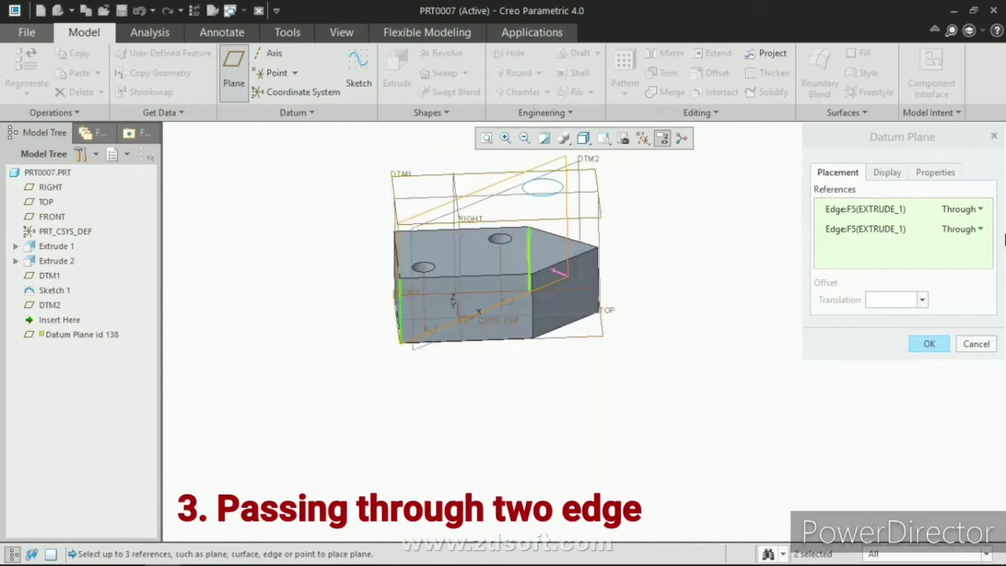
{"action": "middle_click_drag", "start_coordinate": [457, 277], "coordinate": [502, 268]}
{"action": "middle_click", "coordinate": [300, 236]}
{"action": "scroll", "coordinate": [498, 246], "scroll_direction": "up", "scroll_amount": 3}
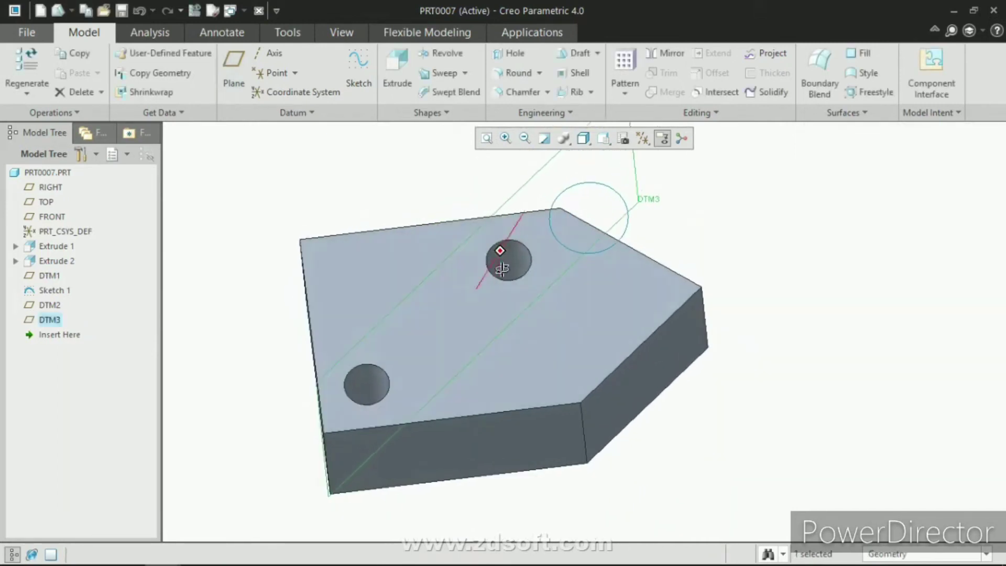
Start another datum plane and remove its DTM3 offset reference.
{"action": "left_click", "coordinate": [231, 71]}
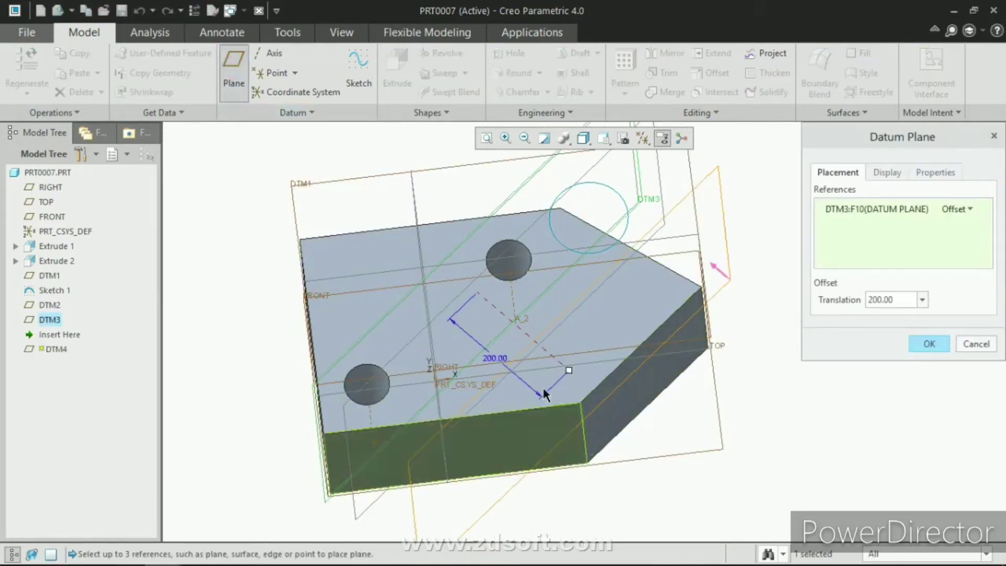
{"action": "scroll", "coordinate": [516, 350], "scroll_direction": "down", "scroll_amount": 3}
{"action": "mouse_move", "coordinate": [515, 348]}
{"action": "middle_mouse_down"}
{"action": "mouse_move", "coordinate": [530, 307]}
{"action": "mouse_move", "coordinate": [545, 330]}
{"action": "mouse_move", "coordinate": [514, 348]}
{"action": "middle_mouse_up"}
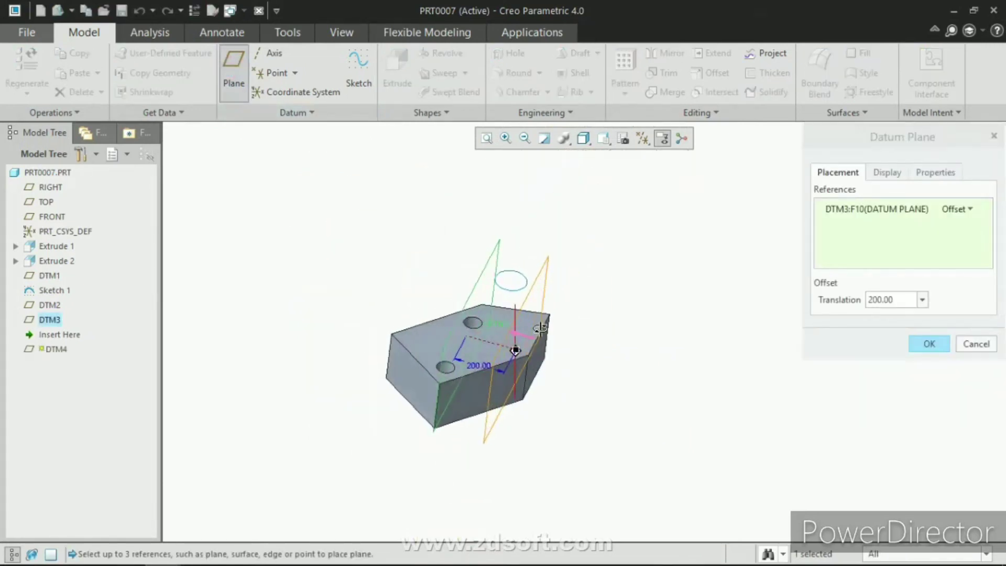
{"action": "scroll", "coordinate": [494, 264], "scroll_direction": "up", "scroll_amount": 3}
{"action": "middle_click_drag", "start_coordinate": [546, 295], "coordinate": [532, 392], "text": "shift"}
{"action": "right_click", "coordinate": [864, 215]}
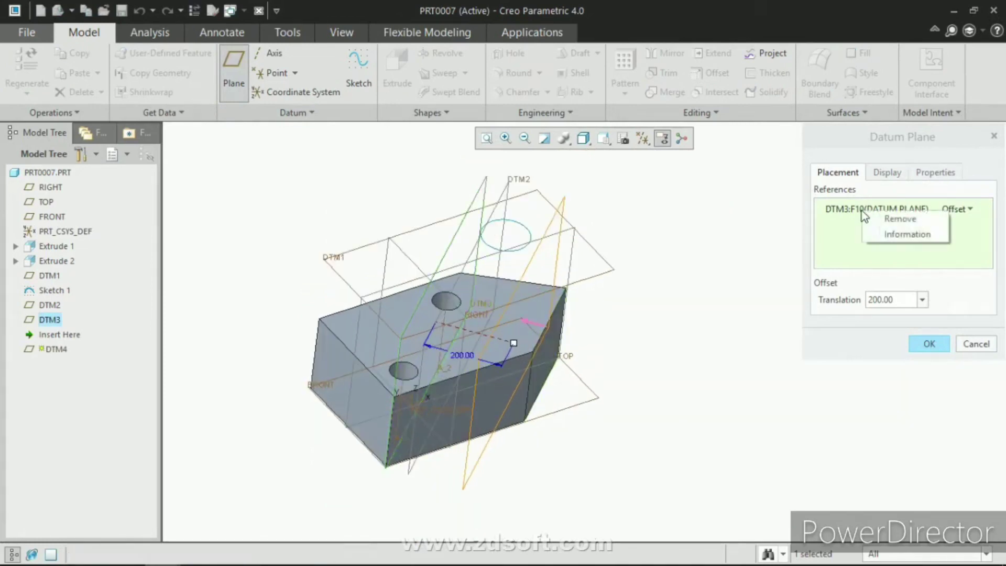
{"action": "left_click", "coordinate": [892, 218]}
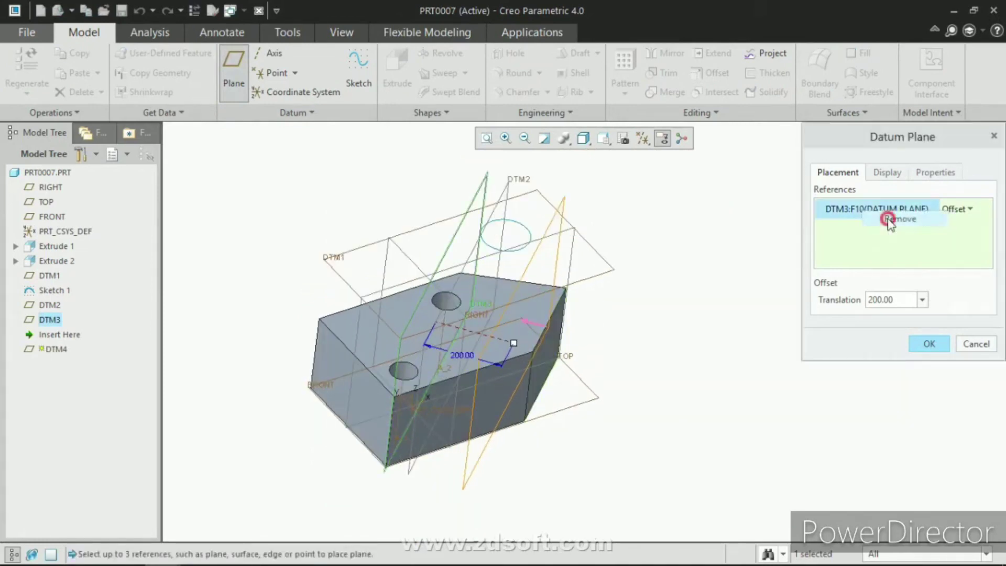
Pick two opposite block edges as Through references and create DTM4.
{"action": "left_click", "coordinate": [533, 364]}
{"action": "middle_click_drag", "start_coordinate": [513, 381], "coordinate": [555, 367]}
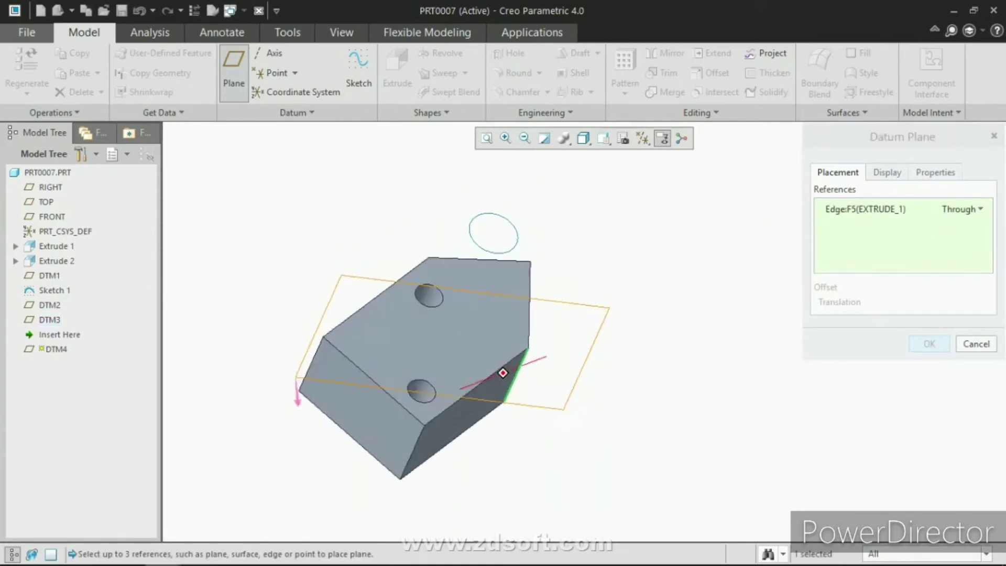
{"action": "scroll", "coordinate": [371, 368], "scroll_direction": "down", "scroll_amount": 4}
{"action": "scroll", "coordinate": [388, 301], "scroll_direction": "up", "scroll_amount": 2}
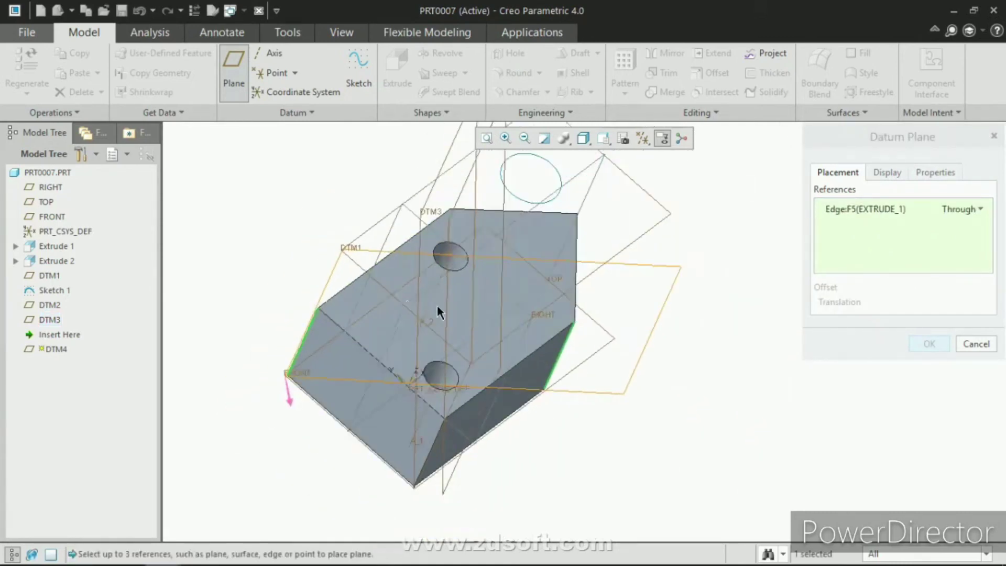
{"action": "left_click", "coordinate": [436, 305], "text": "ctrl"}
{"action": "middle_click_drag", "start_coordinate": [437, 304], "coordinate": [460, 291]}
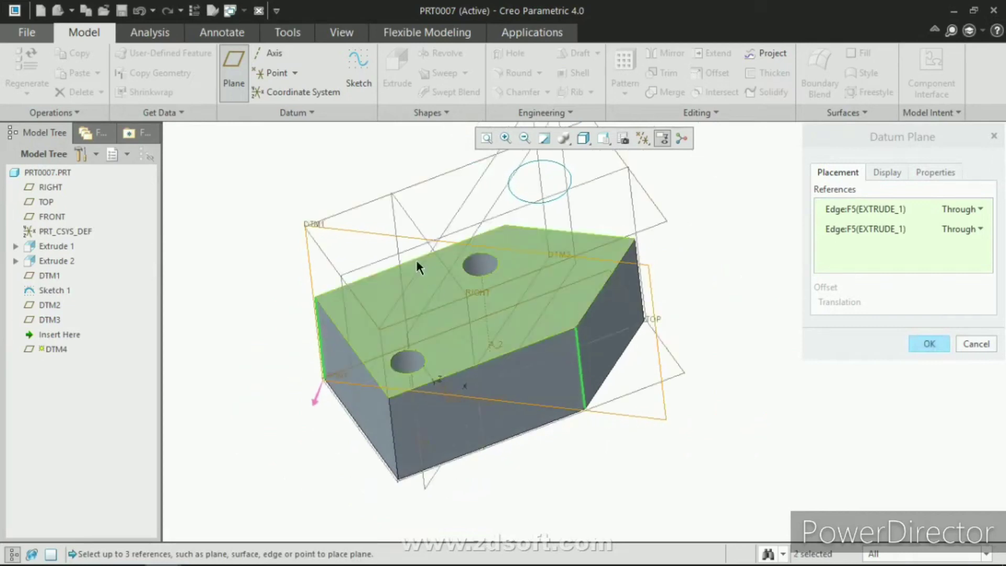
{"action": "middle_click", "coordinate": [416, 262]}
Start a new datum plane through hole axes A_2 and A_1.
{"action": "left_click", "coordinate": [716, 259]}
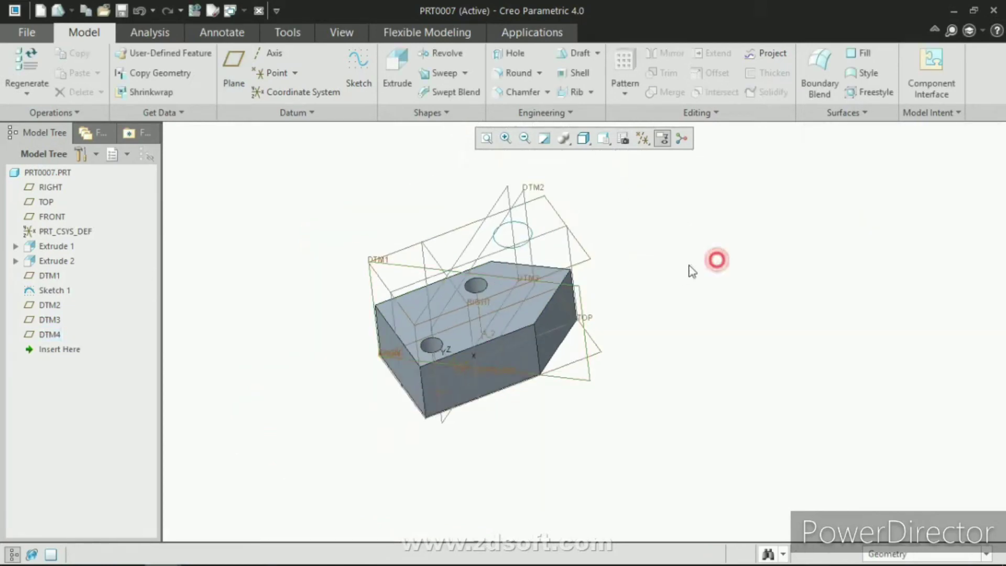
{"action": "middle_click_drag", "start_coordinate": [716, 259], "coordinate": [579, 277]}
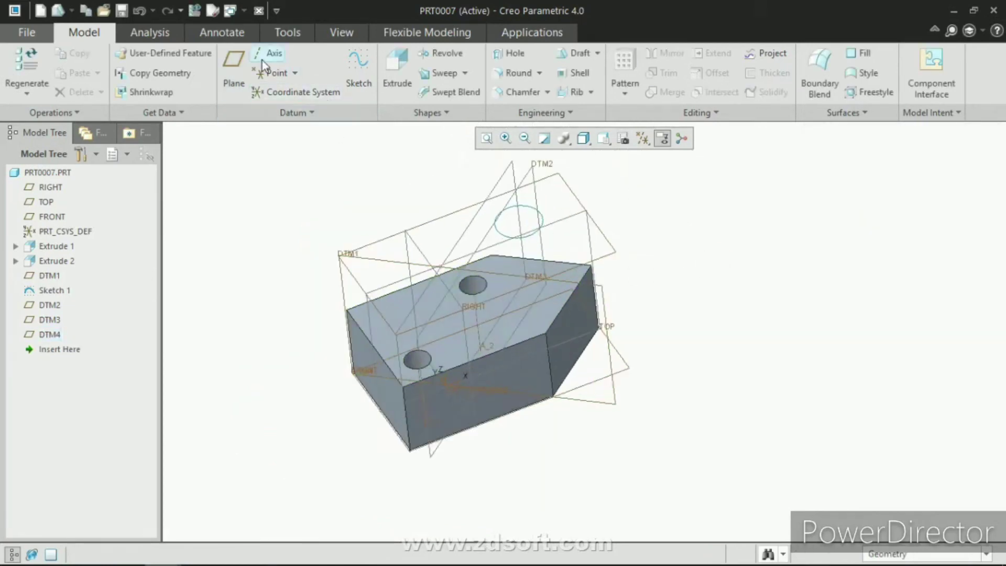
{"action": "left_click", "coordinate": [226, 75]}
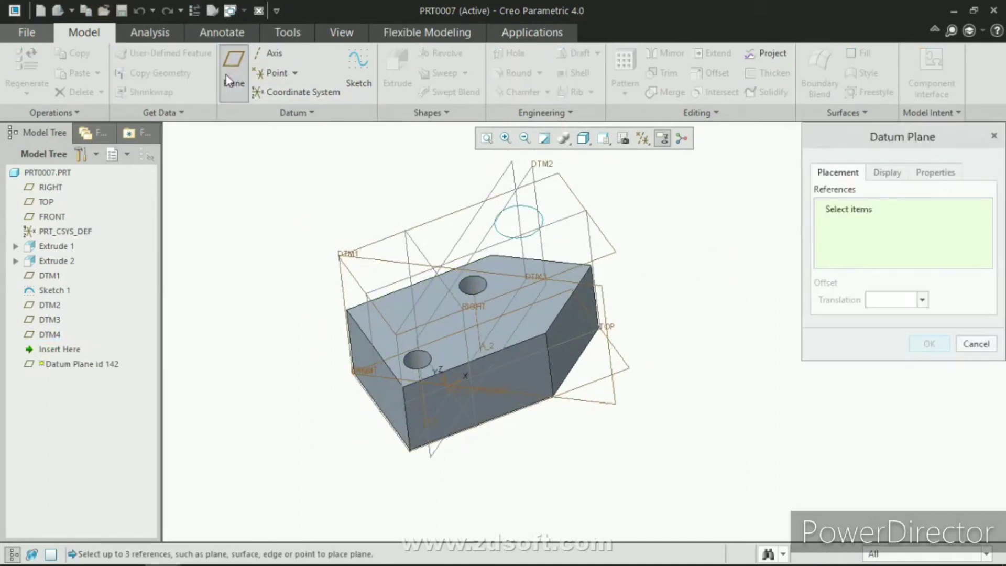
{"action": "left_click", "coordinate": [474, 287]}
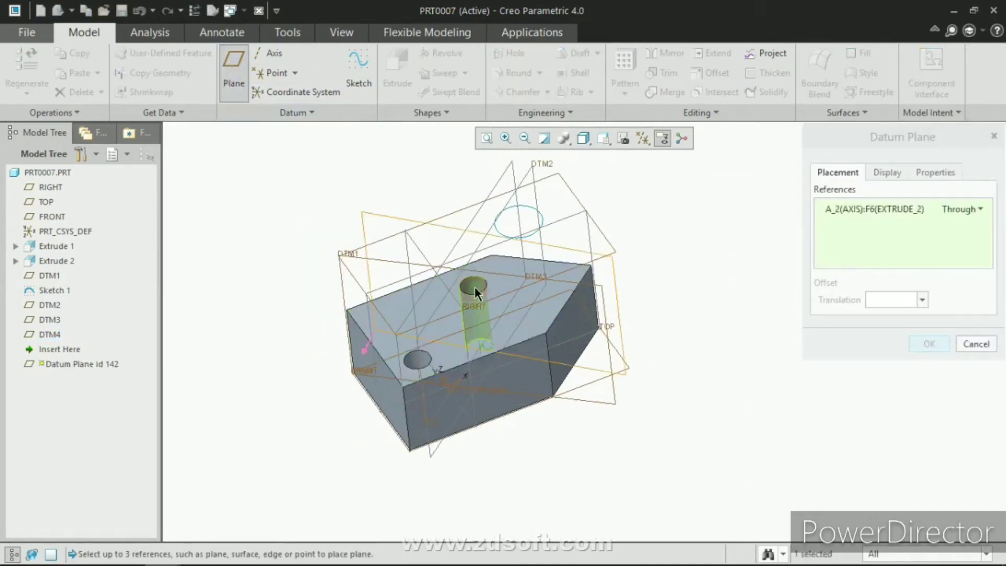
{"action": "scroll", "coordinate": [423, 336], "scroll_direction": "up", "scroll_amount": 2}
{"action": "left_click", "coordinate": [415, 388], "text": "ctrl"}
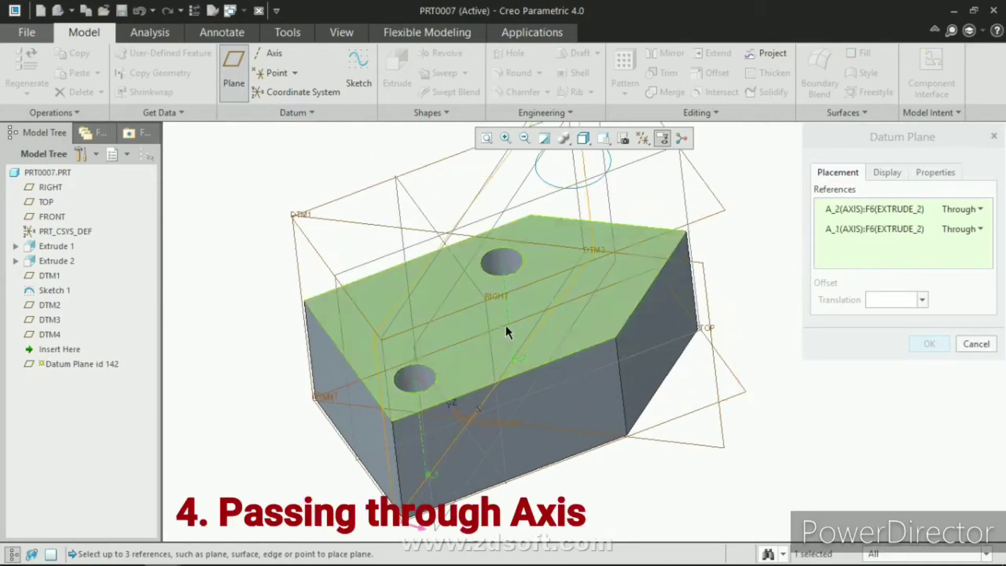
{"action": "scroll", "coordinate": [504, 326], "scroll_direction": "down", "scroll_amount": 3}
{"action": "mouse_move", "coordinate": [489, 338]}
{"action": "middle_mouse_down"}
{"action": "mouse_move", "coordinate": [471, 336]}
{"action": "mouse_move", "coordinate": [507, 312]}
{"action": "mouse_move", "coordinate": [498, 345]}
{"action": "mouse_move", "coordinate": [512, 379]}
{"action": "mouse_move", "coordinate": [516, 309]}
{"action": "mouse_move", "coordinate": [474, 320]}
{"action": "mouse_move", "coordinate": [478, 337]}
{"action": "mouse_move", "coordinate": [492, 337]}
{"action": "middle_mouse_up"}
Review the A_2 and A_1 axis references and create DTM5.
{"action": "scroll", "coordinate": [516, 286], "scroll_direction": "up", "scroll_amount": 5}
{"action": "left_click", "coordinate": [837, 208]}
{"action": "left_click", "coordinate": [851, 229]}
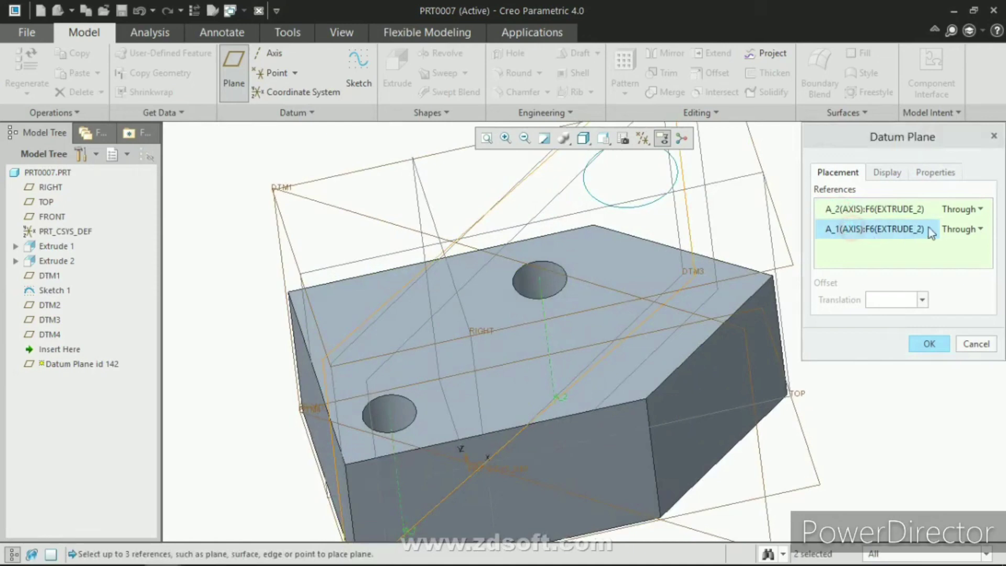
{"action": "scroll", "coordinate": [570, 272], "scroll_direction": "down", "scroll_amount": 4}
{"action": "middle_click_drag", "start_coordinate": [570, 271], "coordinate": [555, 254]}
{"action": "middle_click_drag", "start_coordinate": [650, 276], "coordinate": [558, 323]}
{"action": "middle_click", "coordinate": [700, 280]}
Start another datum plane referencing a first corner vertex of the block.
{"action": "left_click", "coordinate": [659, 263]}
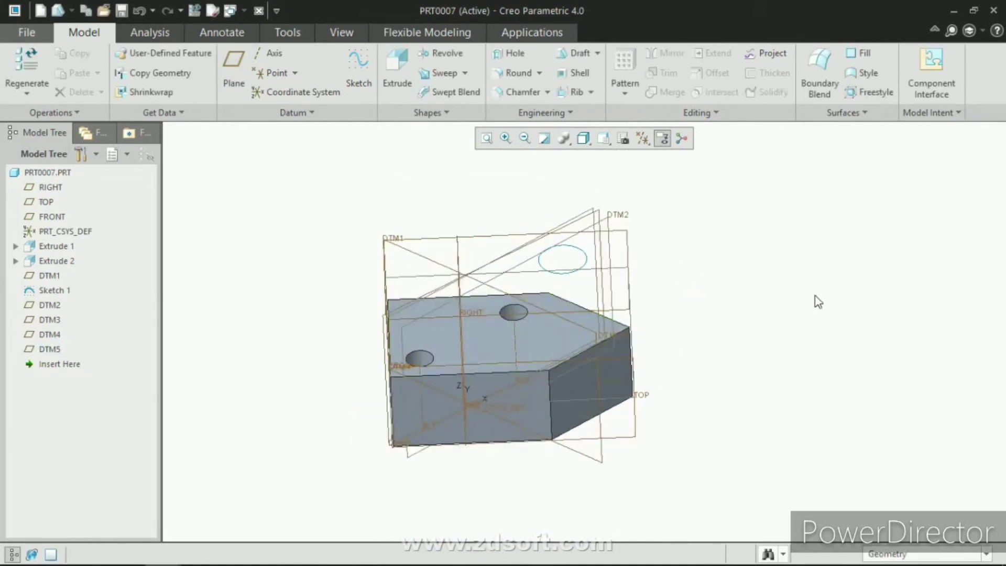
{"action": "left_click", "coordinate": [227, 68]}
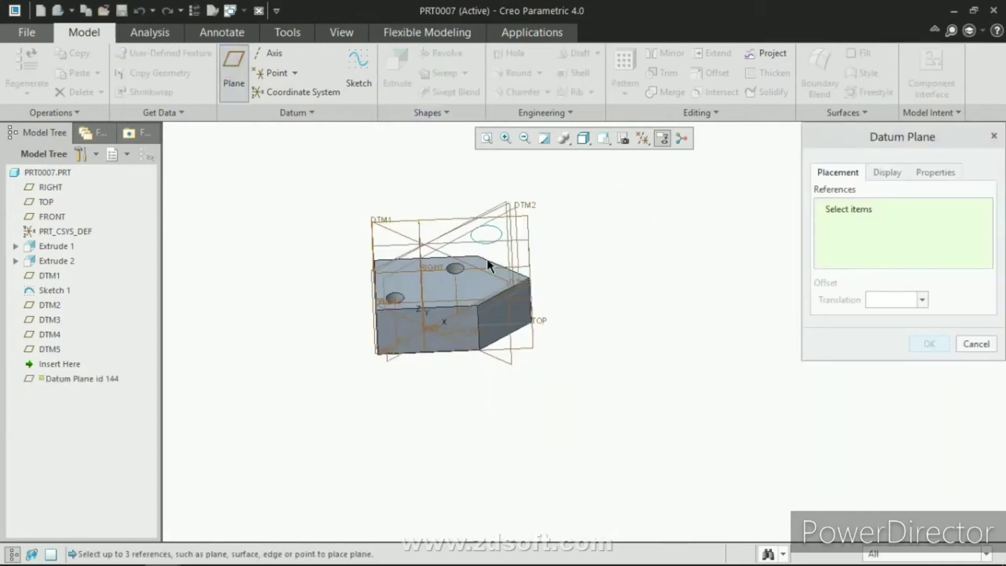
{"action": "middle_click_drag", "start_coordinate": [488, 264], "coordinate": [534, 268]}
{"action": "scroll", "coordinate": [498, 300], "scroll_direction": "down", "scroll_amount": 8}
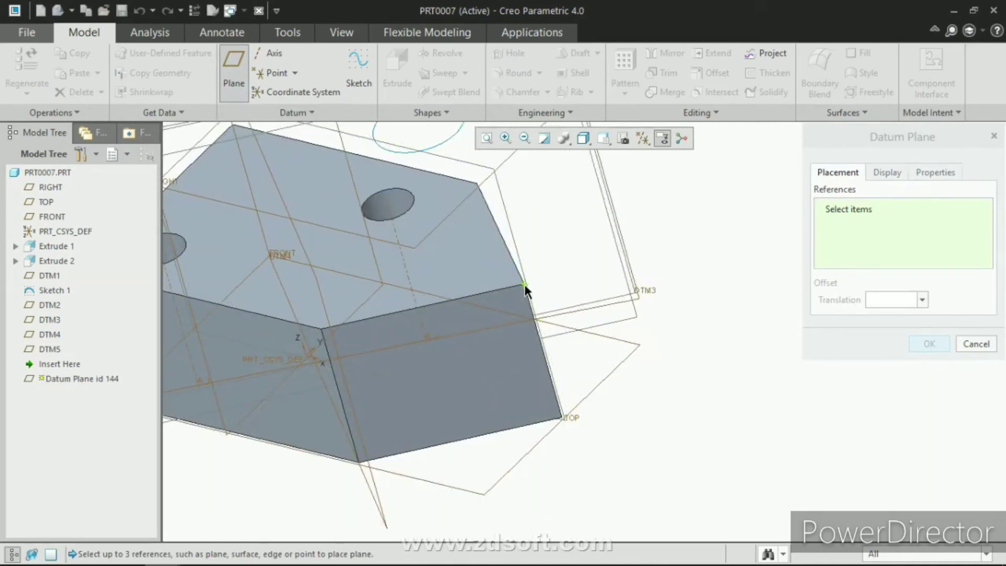
{"action": "left_click", "coordinate": [525, 286]}
{"action": "scroll", "coordinate": [545, 321], "scroll_direction": "up", "scroll_amount": 5}
{"action": "mouse_move", "coordinate": [544, 320]}
{"action": "middle_mouse_down"}
{"action": "mouse_move", "coordinate": [561, 296]}
{"action": "mouse_move", "coordinate": [547, 309]}
{"action": "middle_mouse_up"}
{"action": "scroll", "coordinate": [512, 291], "scroll_direction": "down", "scroll_amount": 8}
{"action": "scroll", "coordinate": [511, 285], "scroll_direction": "up", "scroll_amount": 5}
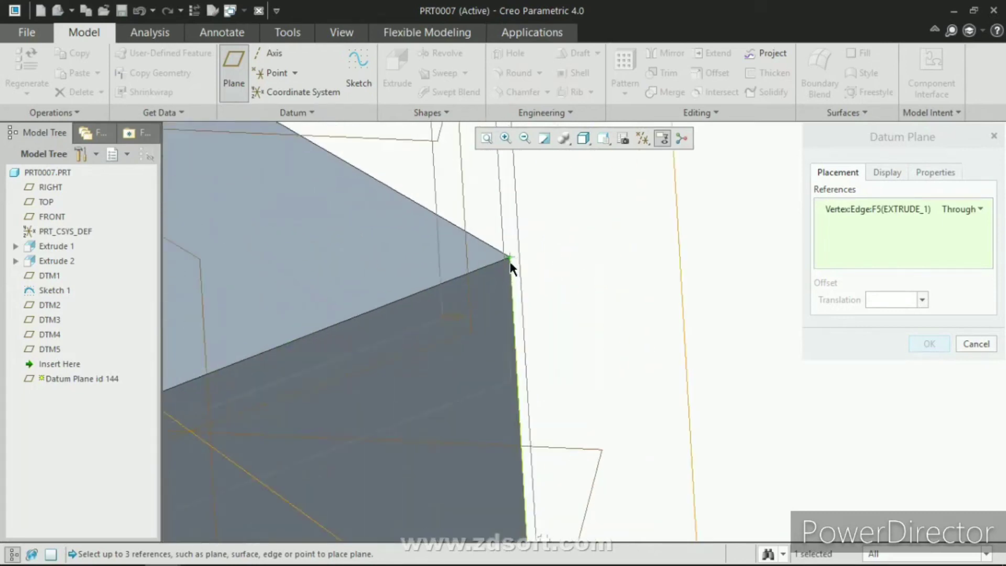
{"action": "scroll", "coordinate": [514, 262], "scroll_direction": "up", "scroll_amount": 4}
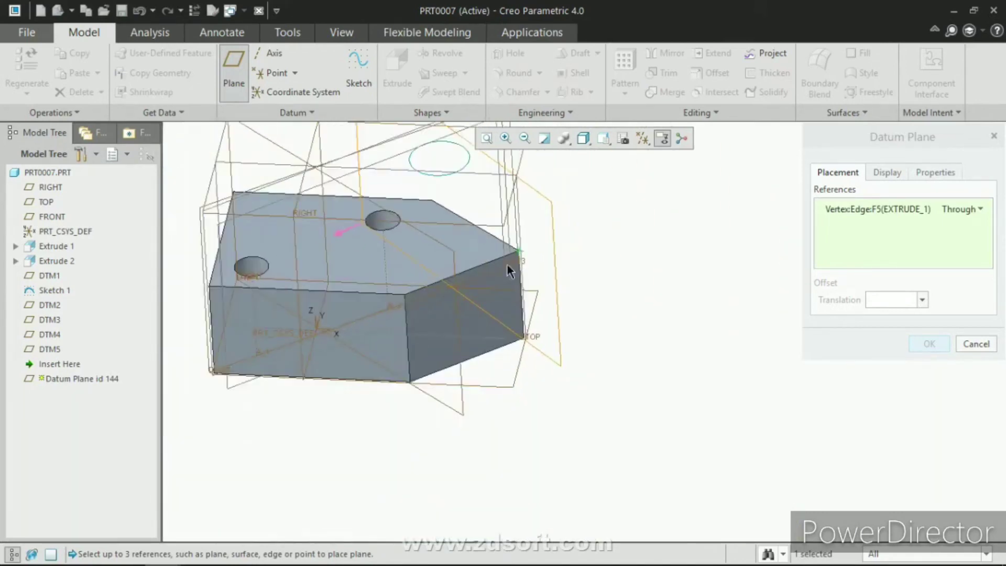
{"action": "scroll", "coordinate": [387, 327], "scroll_direction": "down", "scroll_amount": 10}
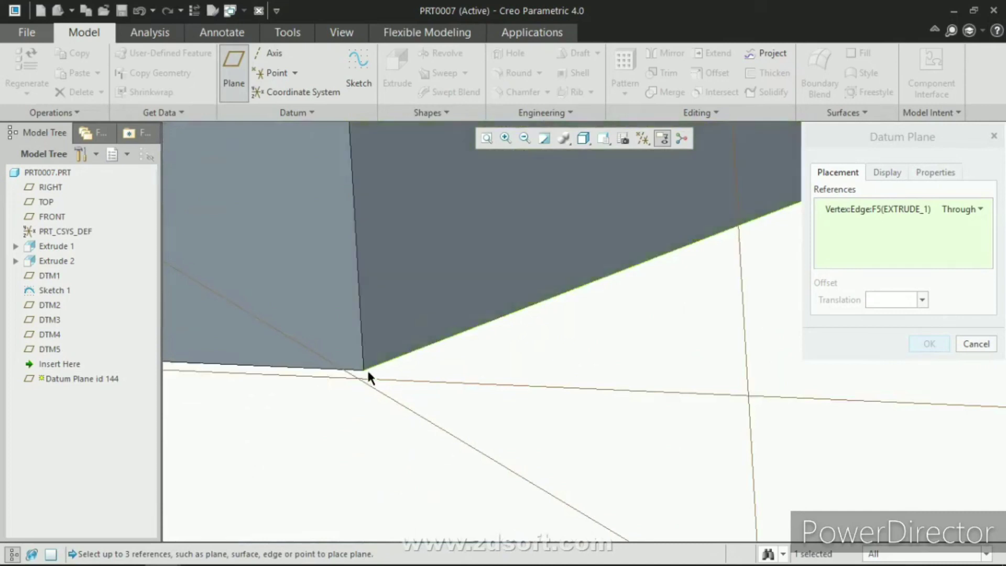
Add a second corner vertex and check both vertex references.
{"action": "left_click", "coordinate": [363, 369]}
{"action": "scroll", "coordinate": [512, 338], "scroll_direction": "up", "scroll_amount": 4}
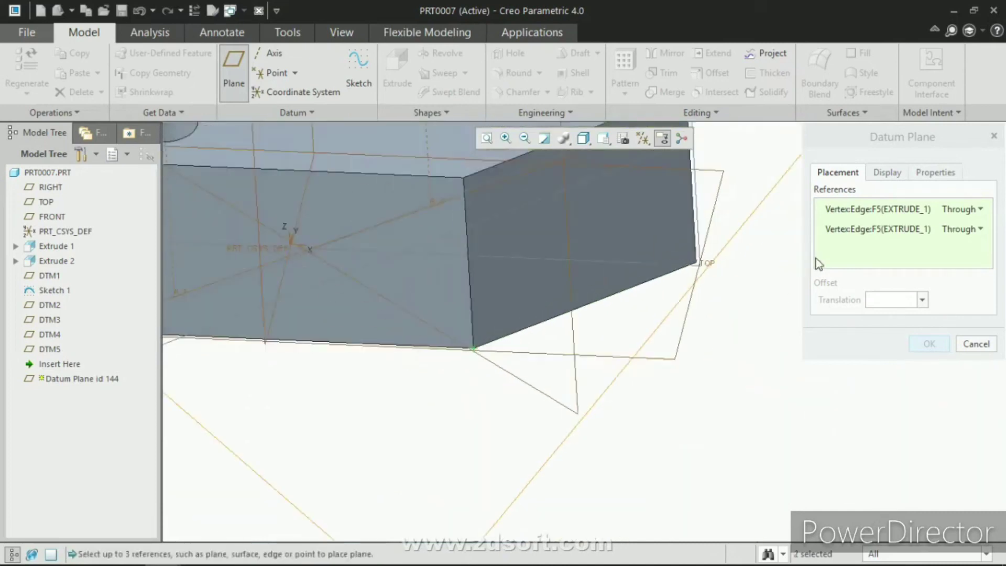
{"action": "left_click", "coordinate": [836, 230]}
{"action": "left_click", "coordinate": [832, 212]}
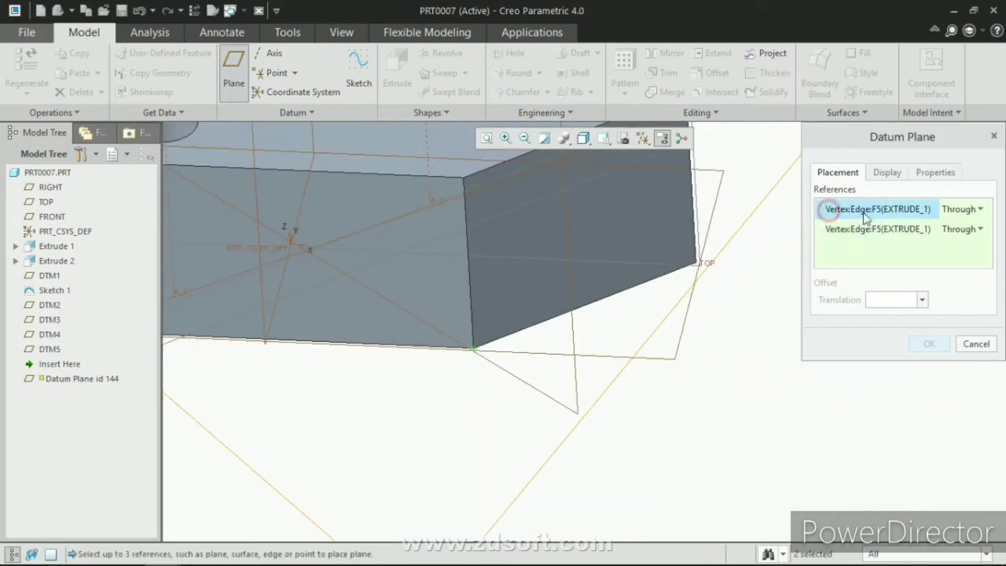
{"action": "scroll", "coordinate": [617, 339], "scroll_direction": "up", "scroll_amount": 5}
{"action": "middle_click_drag", "start_coordinate": [726, 204], "coordinate": [714, 184]}
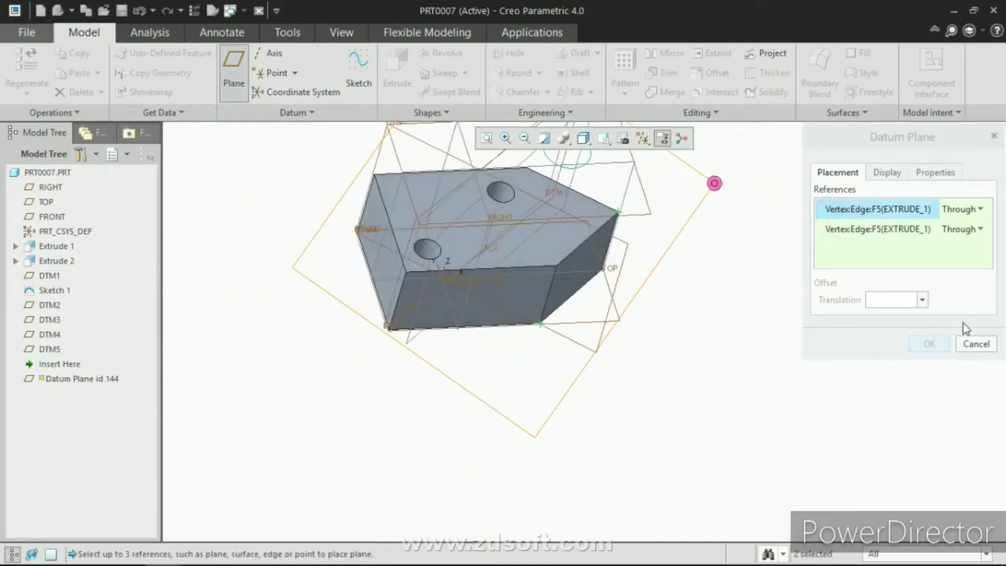
{"action": "middle_click_drag", "start_coordinate": [573, 282], "coordinate": [583, 309]}
{"action": "scroll", "coordinate": [597, 253], "scroll_direction": "down", "scroll_amount": 8}
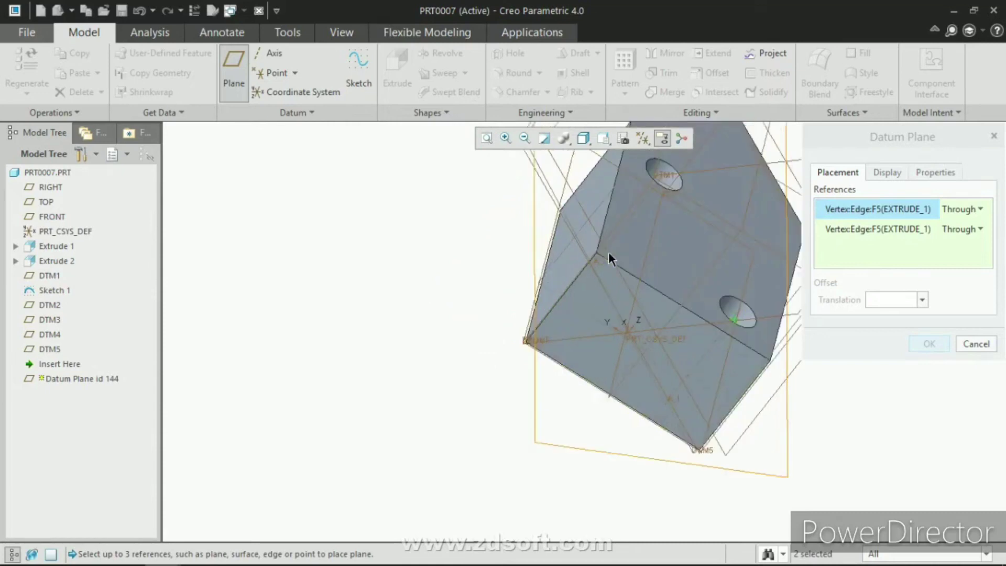
{"action": "scroll", "coordinate": [599, 251], "scroll_direction": "down", "scroll_amount": 3}
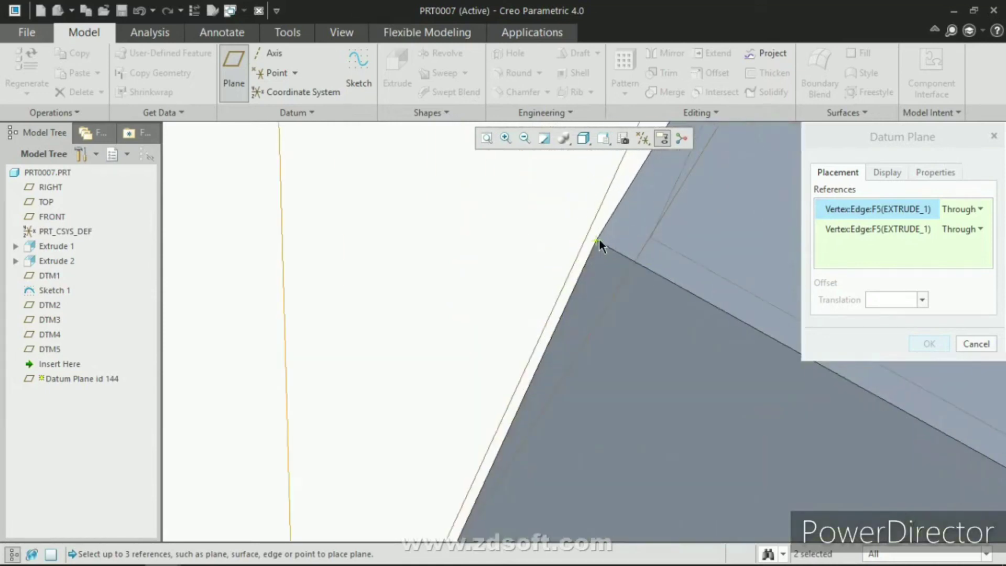
Replace the stray surface reference with a third corner vertex and create DTM6.
{"action": "left_click", "coordinate": [598, 242], "text": "ctrl"}
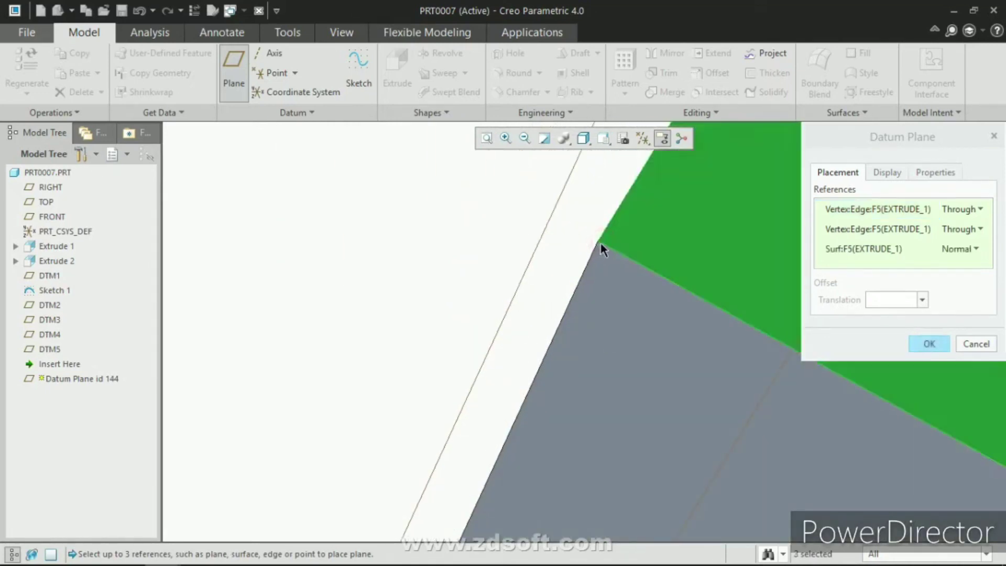
{"action": "right_click", "coordinate": [837, 248]}
{"action": "left_click", "coordinate": [869, 254]}
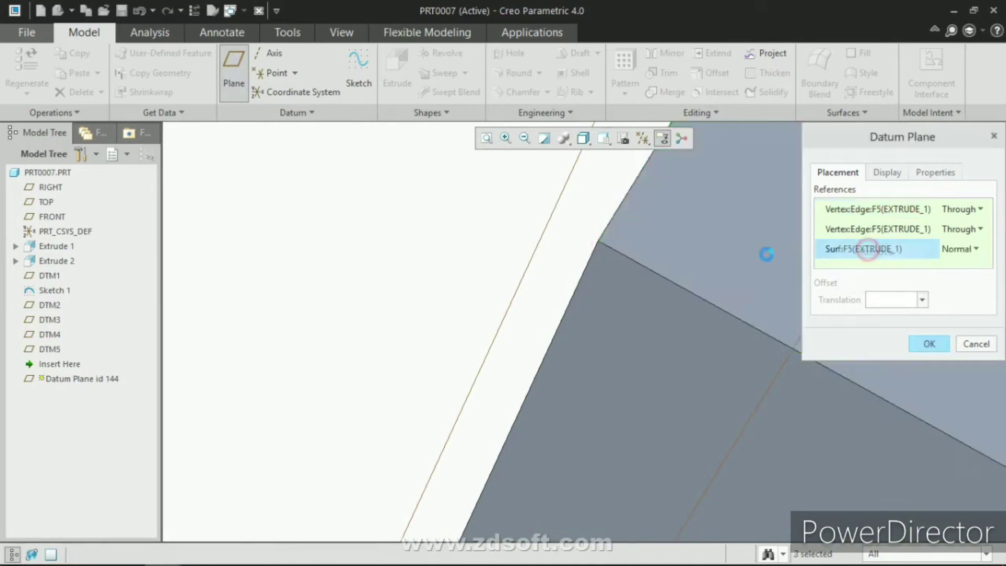
{"action": "left_click", "coordinate": [597, 241], "text": "ctrl"}
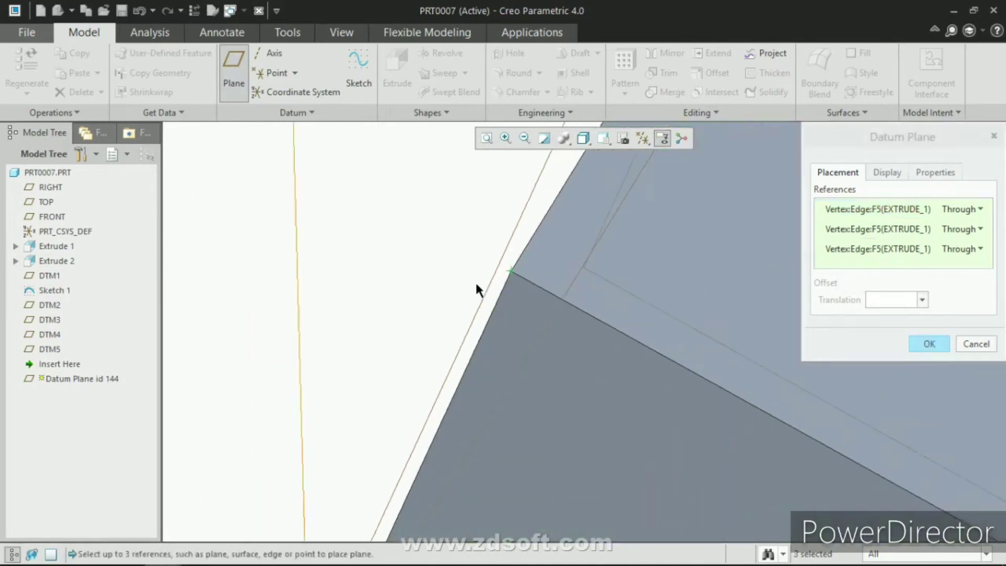
{"action": "key", "text": "ctrl+d"}
{"action": "middle_click_drag", "start_coordinate": [599, 279], "coordinate": [688, 246]}
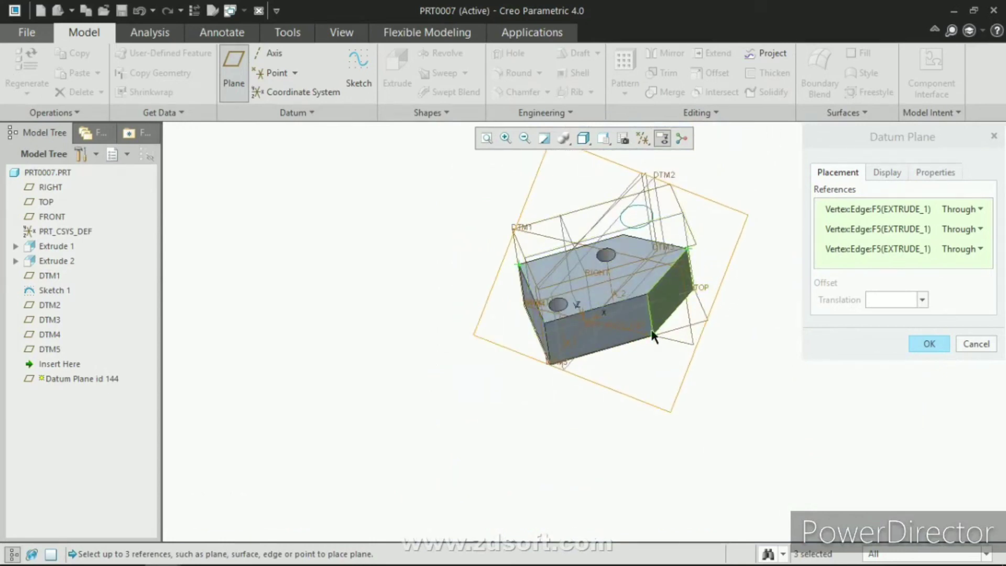
{"action": "middle_click_drag", "start_coordinate": [552, 273], "coordinate": [644, 298]}
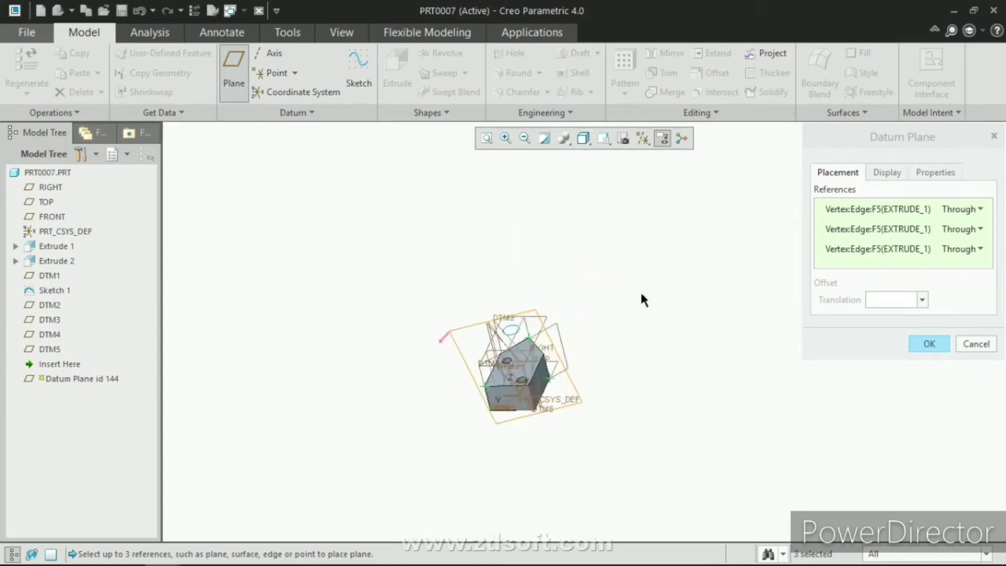
{"action": "middle_click", "coordinate": [658, 327]}
Start an extrude on DTM6 and sketch a rectangle enclosing the block.
{"action": "scroll", "coordinate": [541, 360], "scroll_direction": "up", "scroll_amount": 4}
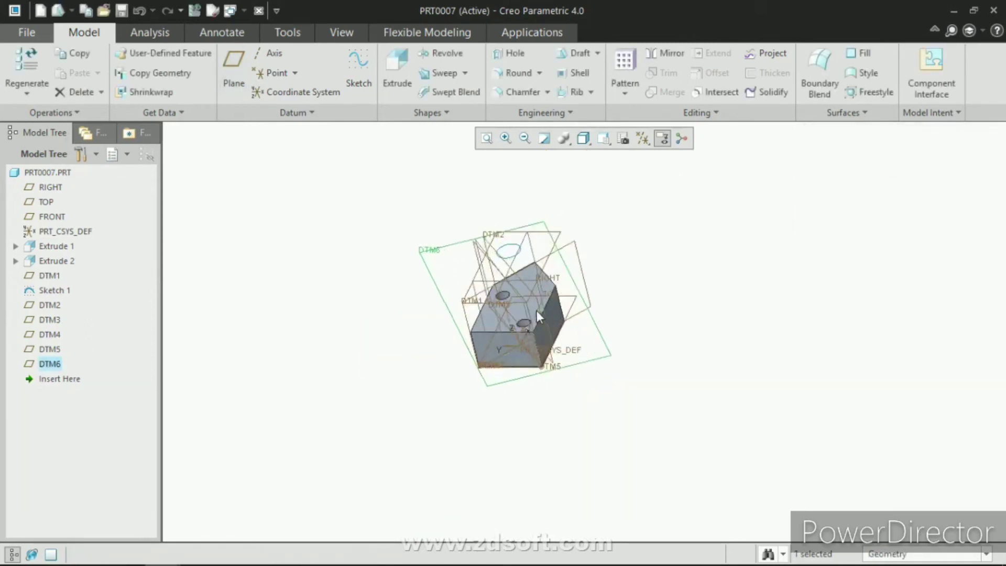
{"action": "mouse_move", "coordinate": [574, 321]}
{"action": "middle_mouse_down"}
{"action": "mouse_move", "coordinate": [572, 340]}
{"action": "mouse_move", "coordinate": [590, 350]}
{"action": "mouse_move", "coordinate": [575, 337]}
{"action": "middle_mouse_up"}
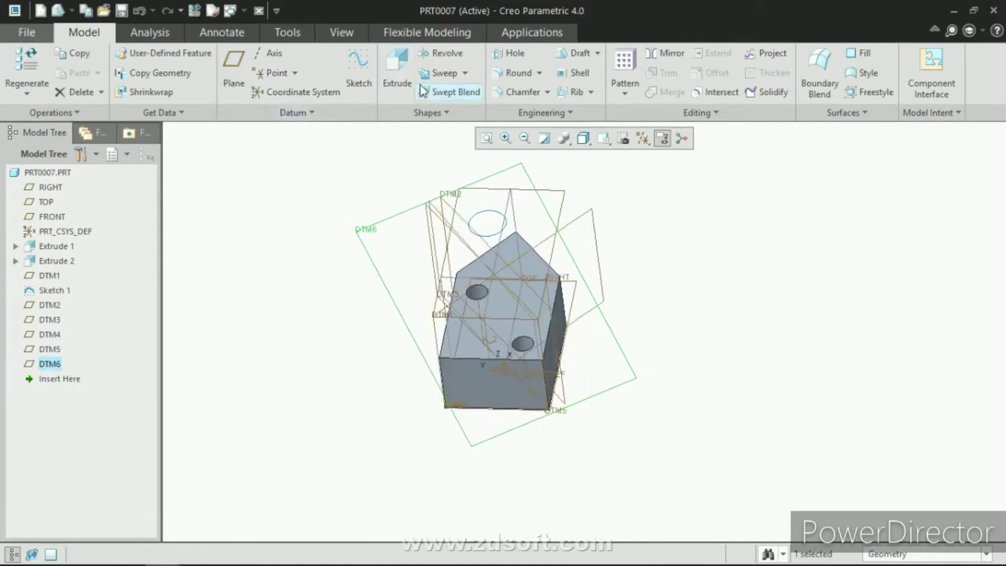
{"action": "left_click", "coordinate": [397, 73]}
{"action": "left_click", "coordinate": [366, 225]}
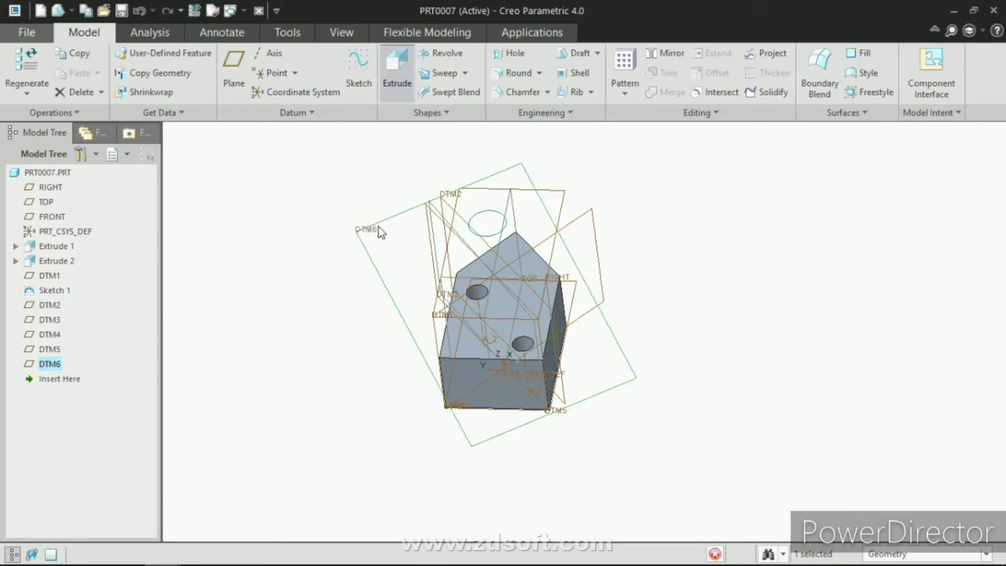
{"action": "left_click", "coordinate": [21, 53]}
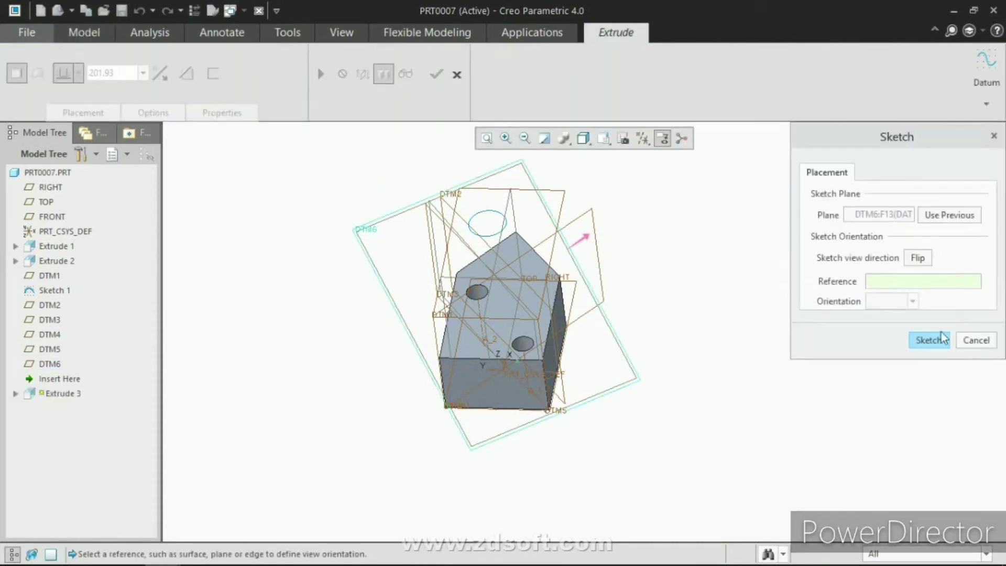
{"action": "left_click", "coordinate": [929, 339]}
{"action": "left_click", "coordinate": [623, 139]}
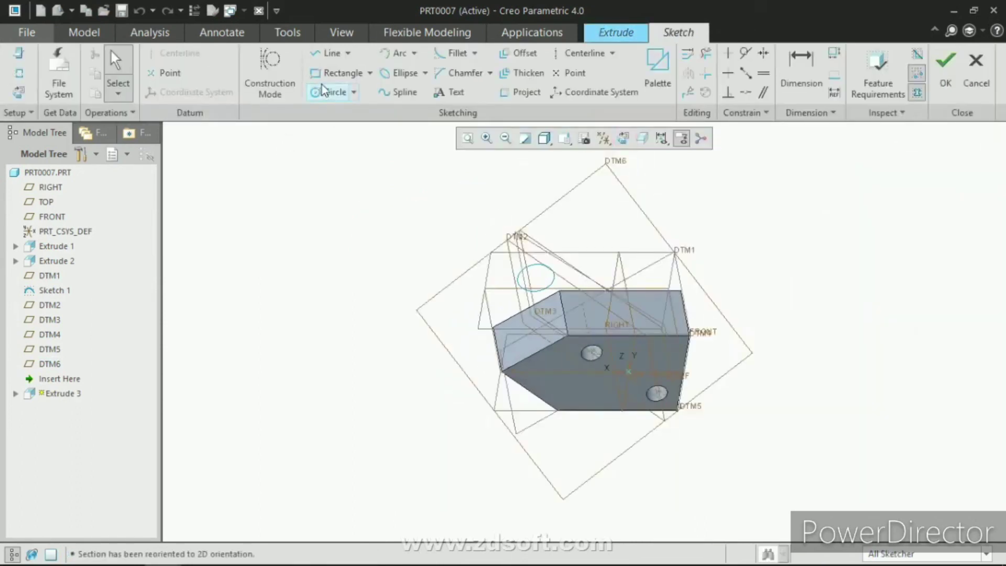
{"action": "left_click", "coordinate": [337, 73]}
{"action": "left_click", "coordinate": [406, 230]}
{"action": "left_click", "coordinate": [737, 452]}
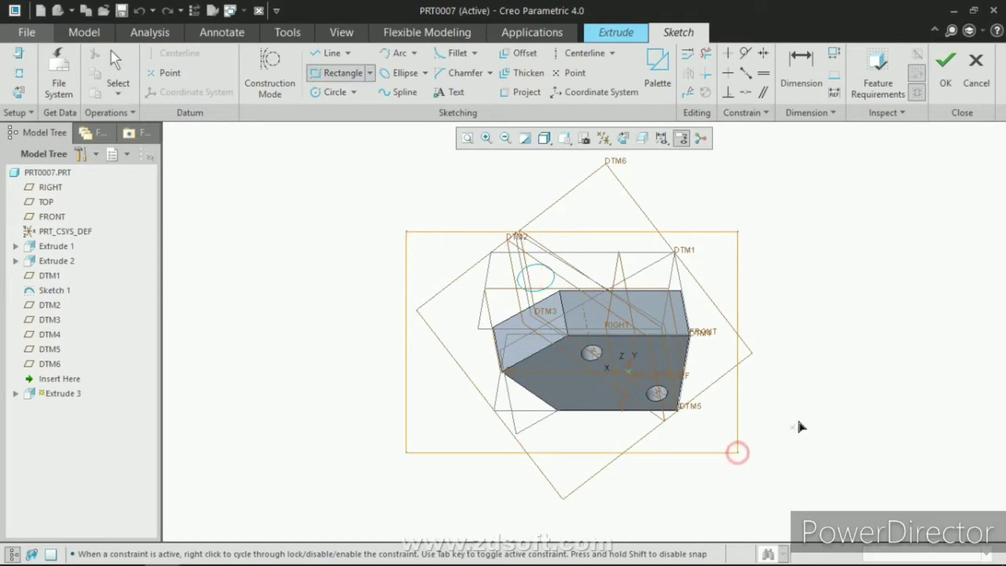
{"action": "left_click", "coordinate": [946, 68]}
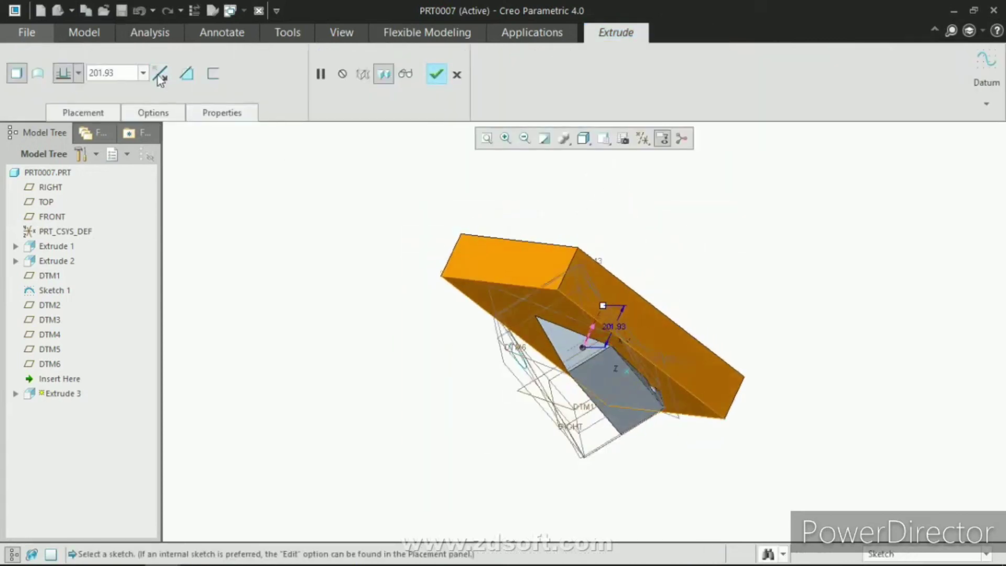
Make the extrude remove material to a depth of 387.50 and finish the cut.
{"action": "left_click", "coordinate": [187, 75]}
{"action": "middle_click_drag", "start_coordinate": [803, 377], "coordinate": [630, 245]}
{"action": "left_click_drag", "start_coordinate": [657, 230], "coordinate": [682, 203]}
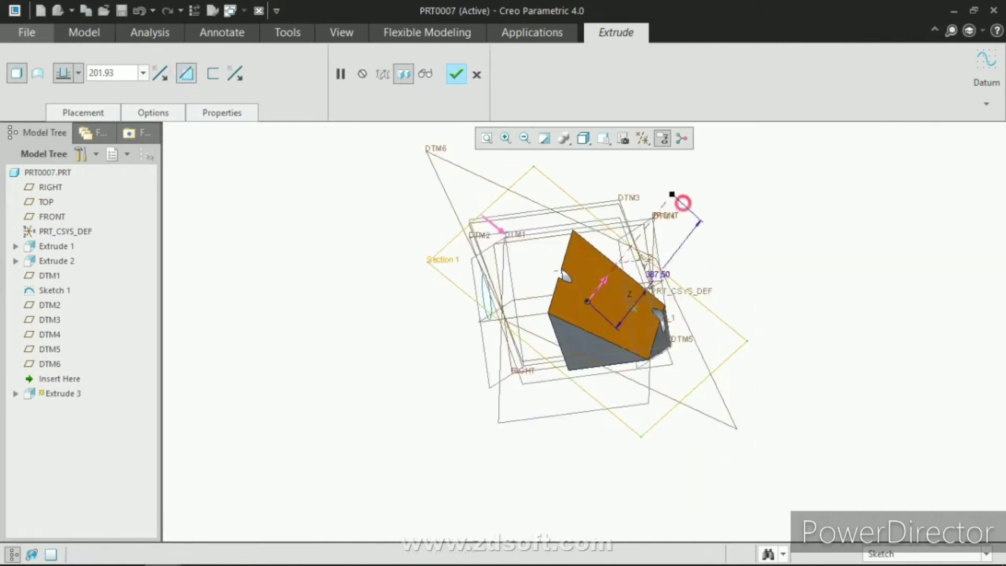
{"action": "middle_click", "coordinate": [774, 253]}
{"action": "middle_click_drag", "start_coordinate": [778, 265], "coordinate": [709, 254]}
{"action": "scroll", "coordinate": [649, 291], "scroll_direction": "up", "scroll_amount": 3}
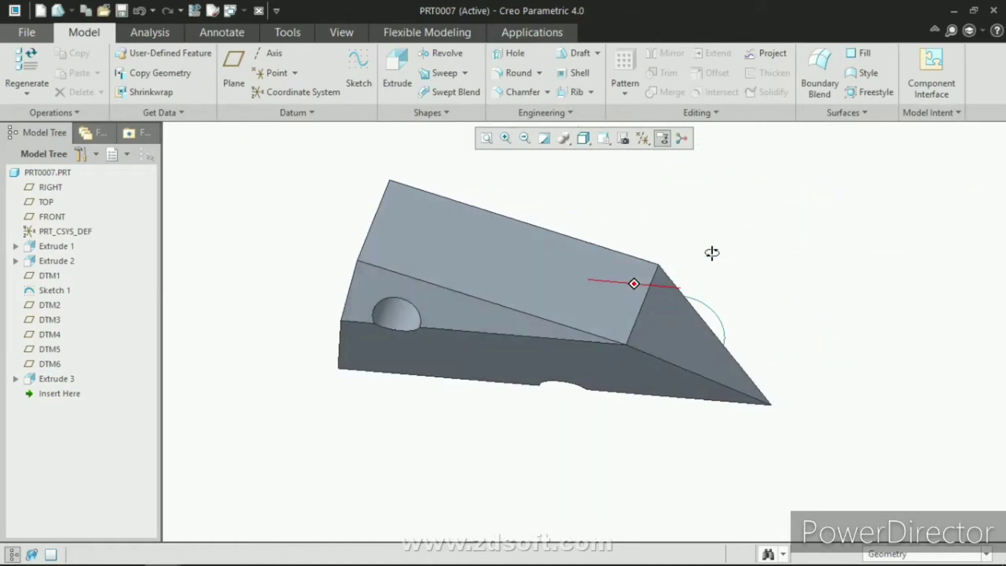
Hide DTM1 through DTM6 and Sketch 1 in the Model Tree, then orbit the wedge-cut block.
{"action": "left_click", "coordinate": [52, 363]}
{"action": "left_click", "coordinate": [41, 276], "text": "shift"}
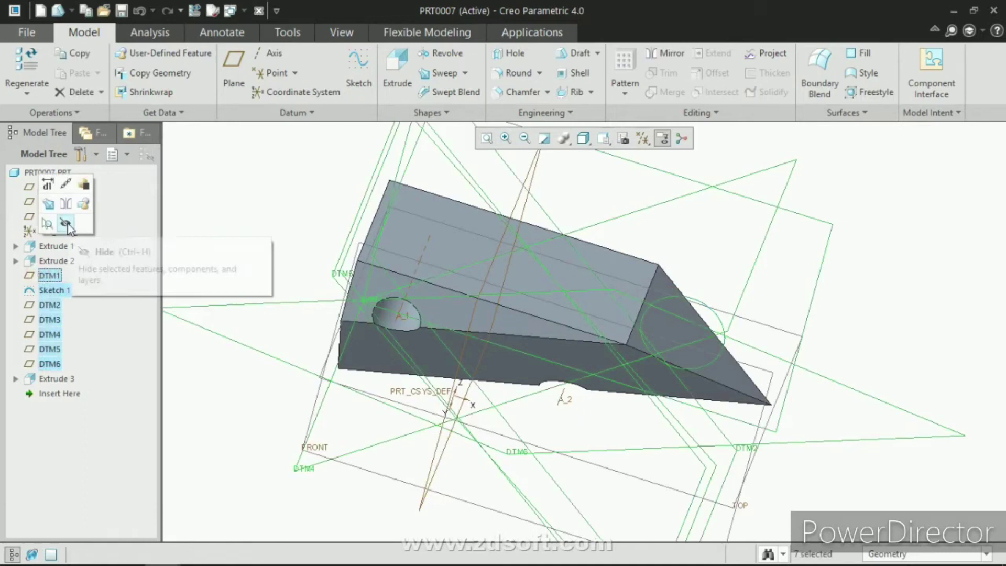
{"action": "left_click", "coordinate": [65, 224]}
{"action": "scroll", "coordinate": [662, 326], "scroll_direction": "down", "scroll_amount": 3}
{"action": "middle_click_drag", "start_coordinate": [662, 326], "coordinate": [666, 393]}
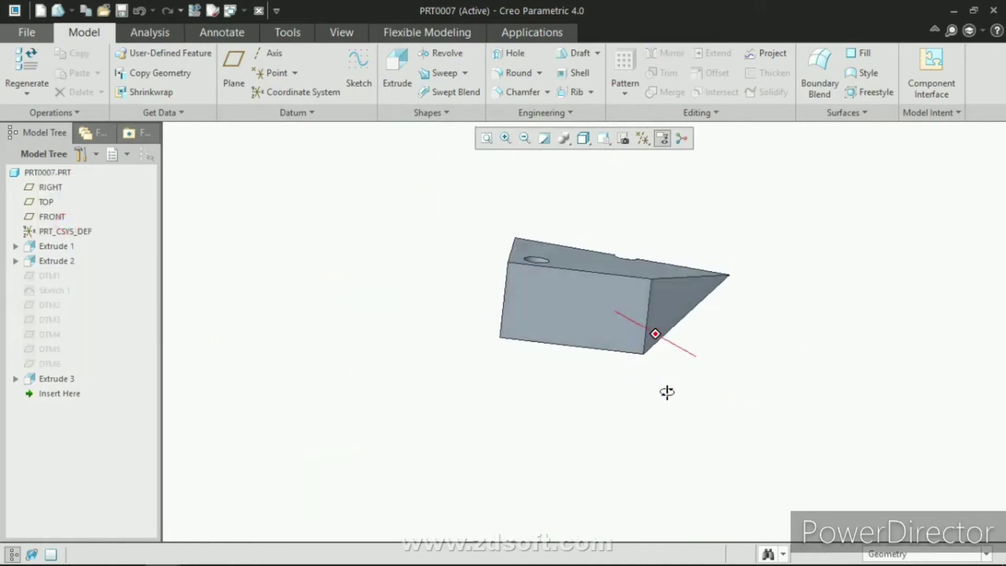
{"action": "scroll", "coordinate": [658, 285], "scroll_direction": "up", "scroll_amount": 3}
{"action": "middle_click_drag", "start_coordinate": [658, 285], "coordinate": [753, 246]}
{"action": "middle_click_drag", "start_coordinate": [853, 213], "coordinate": [400, 279]}
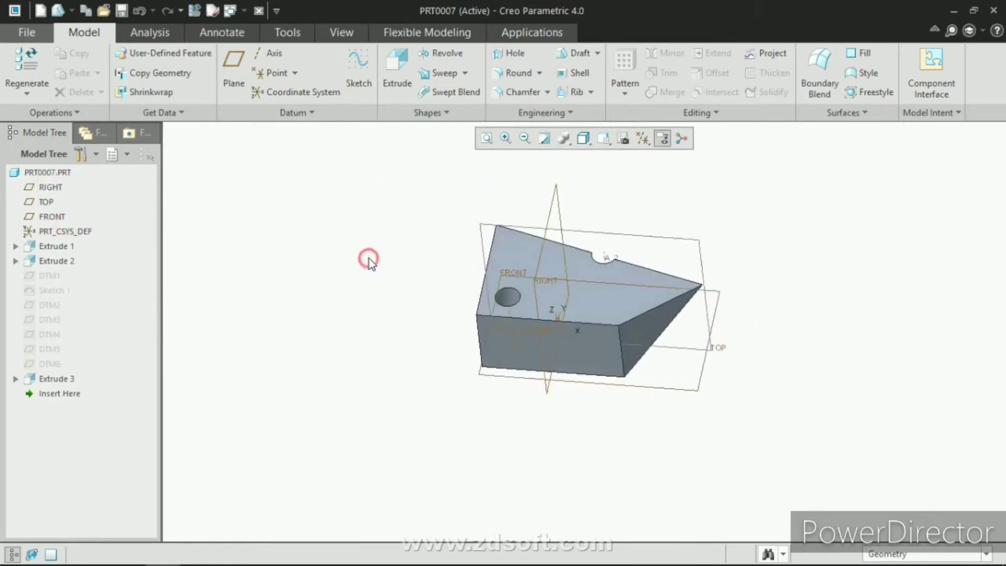
{"action": "middle_click_drag", "start_coordinate": [341, 251], "coordinate": [316, 254]}
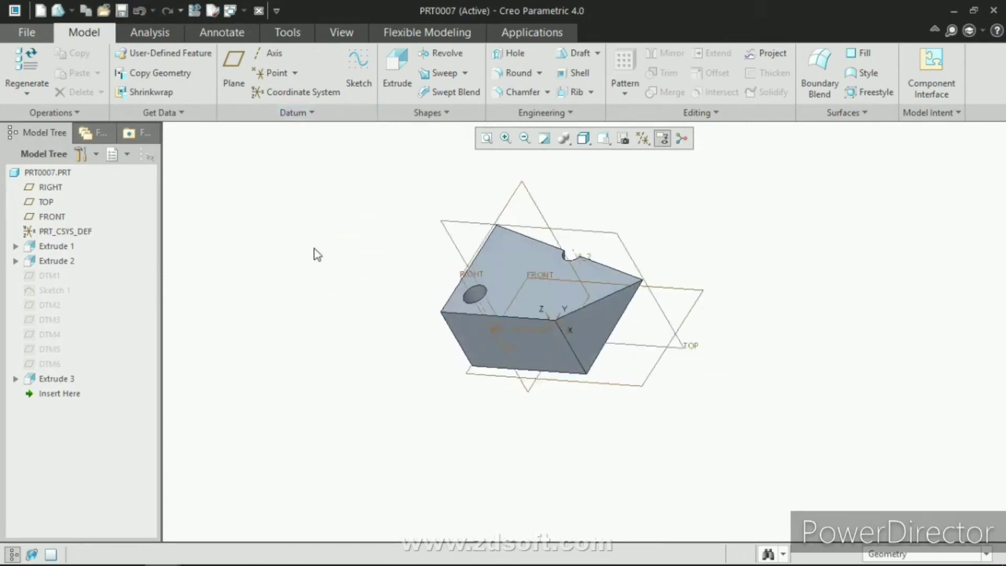
Start a datum plane through the block's sharp corner vertex, adding RIGHT as a second reference.
{"action": "left_click", "coordinate": [234, 69]}
{"action": "scroll", "coordinate": [640, 284], "scroll_direction": "up", "scroll_amount": 3}
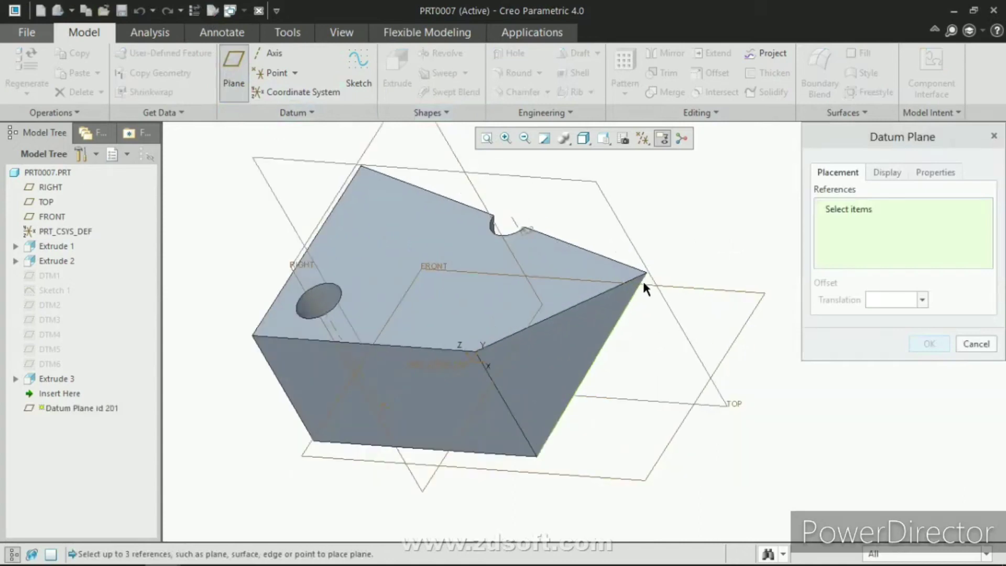
{"action": "left_click", "coordinate": [645, 275]}
{"action": "scroll", "coordinate": [636, 300], "scroll_direction": "down", "scroll_amount": 3}
{"action": "middle_click_drag", "start_coordinate": [636, 300], "coordinate": [566, 284]}
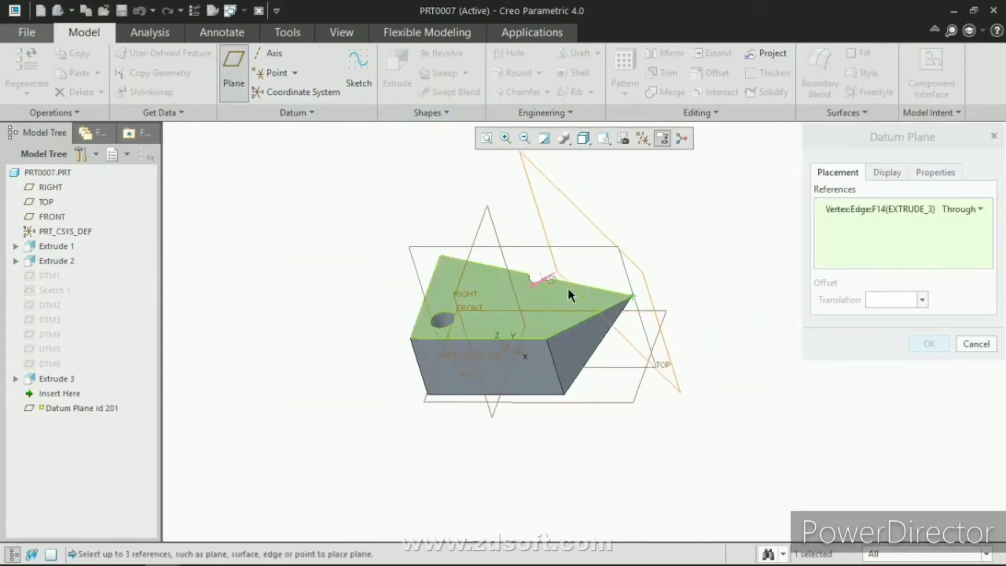
{"action": "left_click", "coordinate": [483, 214], "text": "ctrl"}
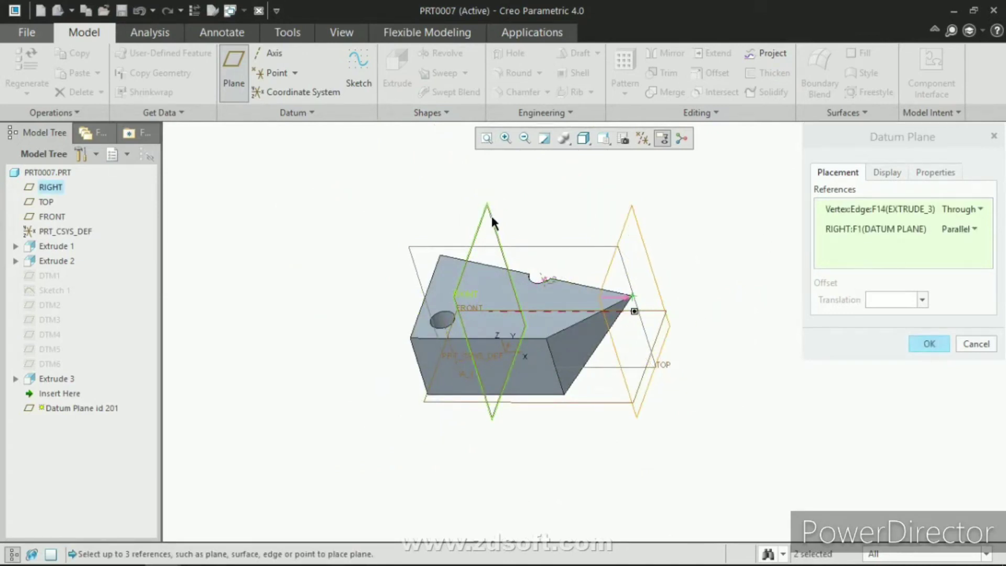
Make the plane parallel to RIGHT to create DTM7, then begin a plane on the vertical edge.
{"action": "left_click", "coordinate": [892, 230]}
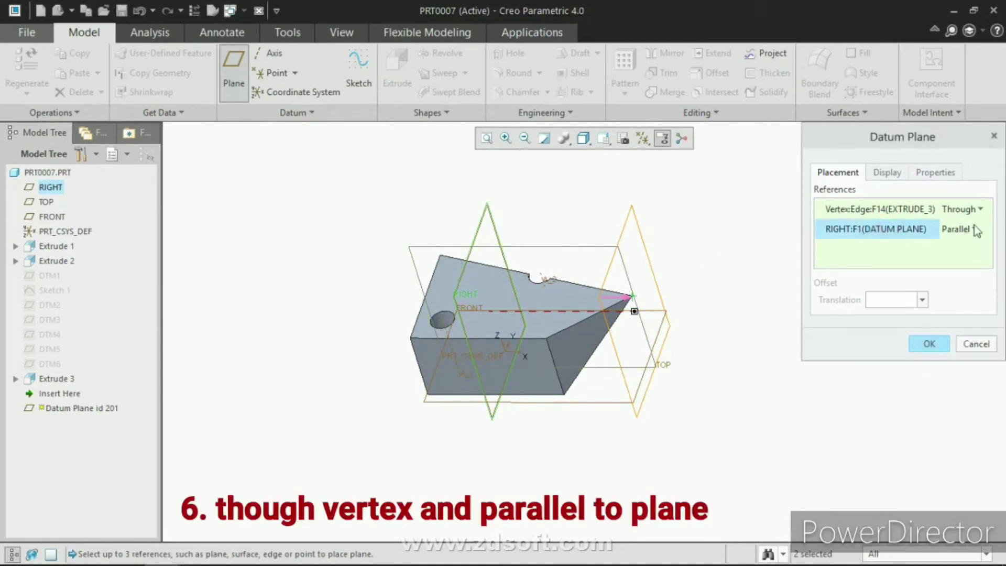
{"action": "left_click", "coordinate": [962, 210]}
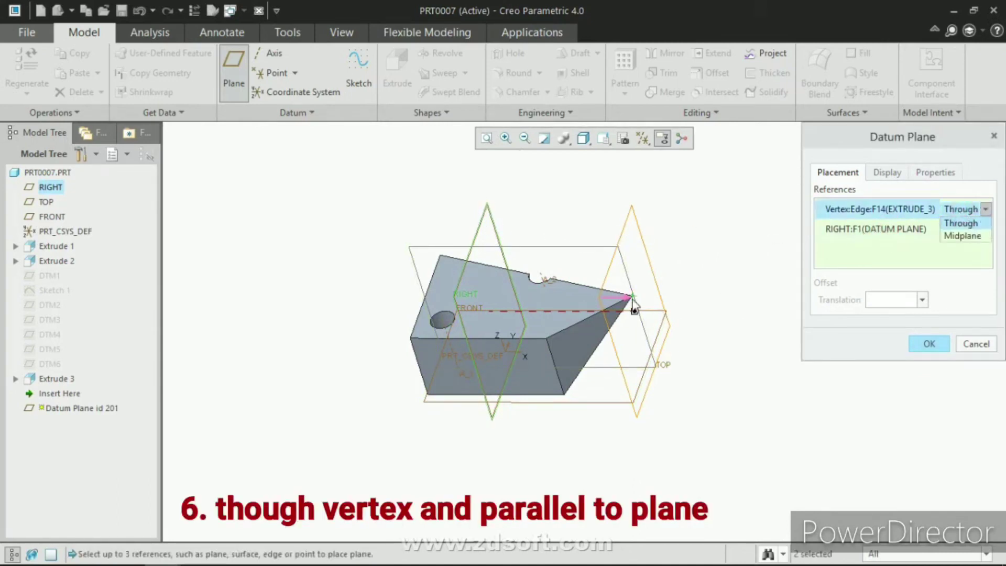
{"action": "mouse_move", "coordinate": [641, 309]}
{"action": "middle_mouse_down"}
{"action": "mouse_move", "coordinate": [671, 270]}
{"action": "mouse_move", "coordinate": [644, 296]}
{"action": "middle_mouse_up"}
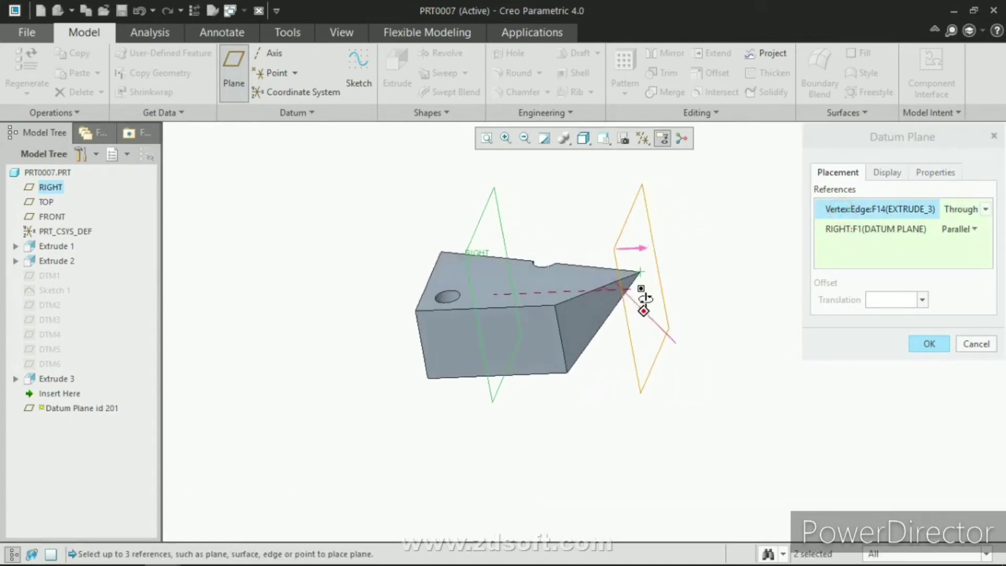
{"action": "middle_click", "coordinate": [725, 322]}
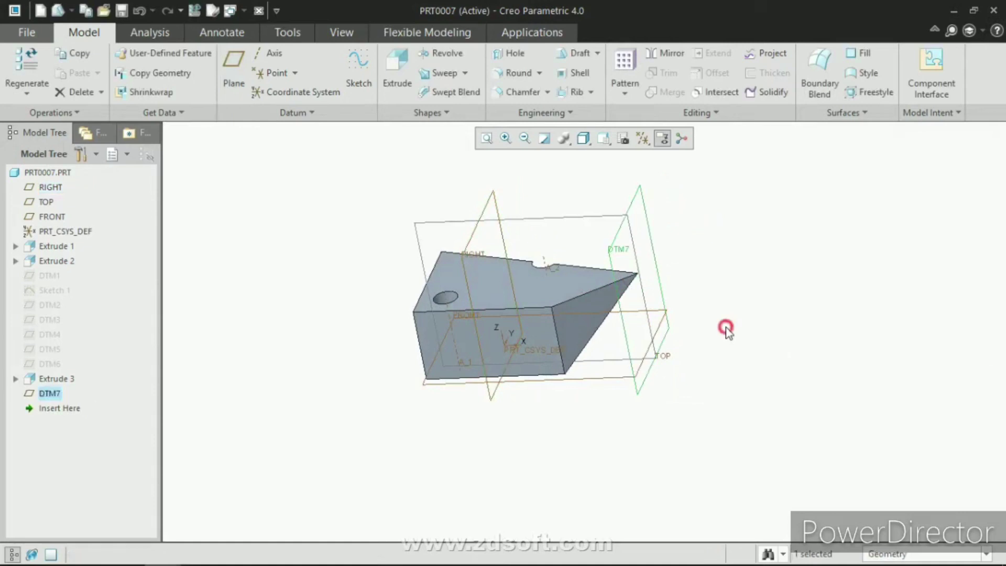
{"action": "left_click", "coordinate": [233, 70]}
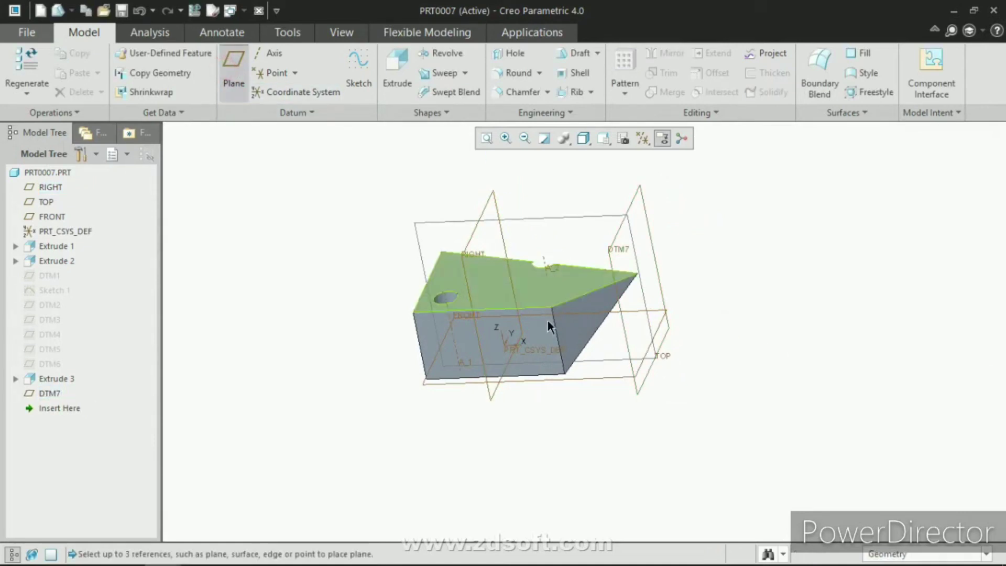
{"action": "left_click", "coordinate": [571, 340]}
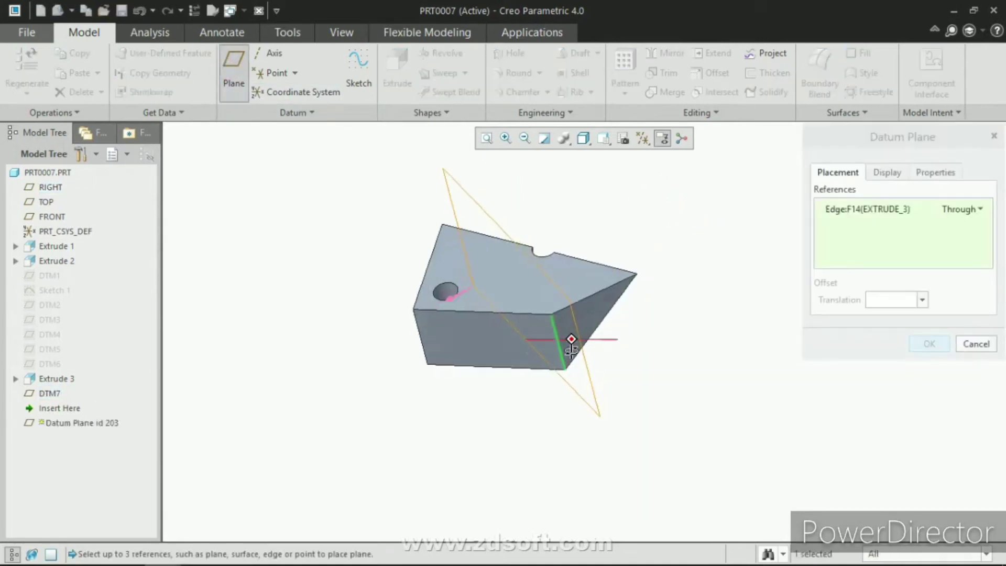
Add RIGHT as a Parallel reference to the edge plane and create DTM8.
{"action": "left_click", "coordinate": [488, 193], "text": "ctrl"}
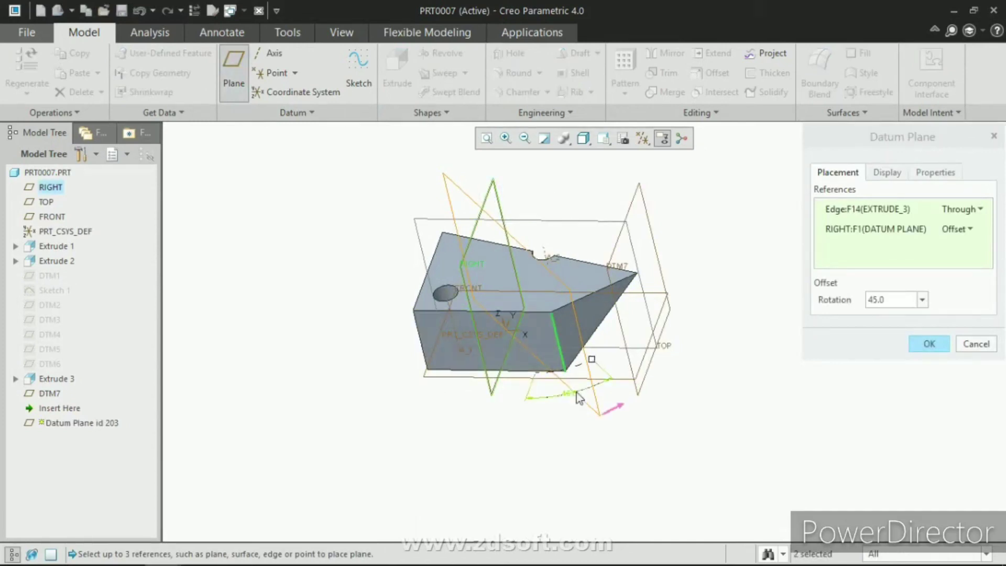
{"action": "left_click", "coordinate": [963, 231]}
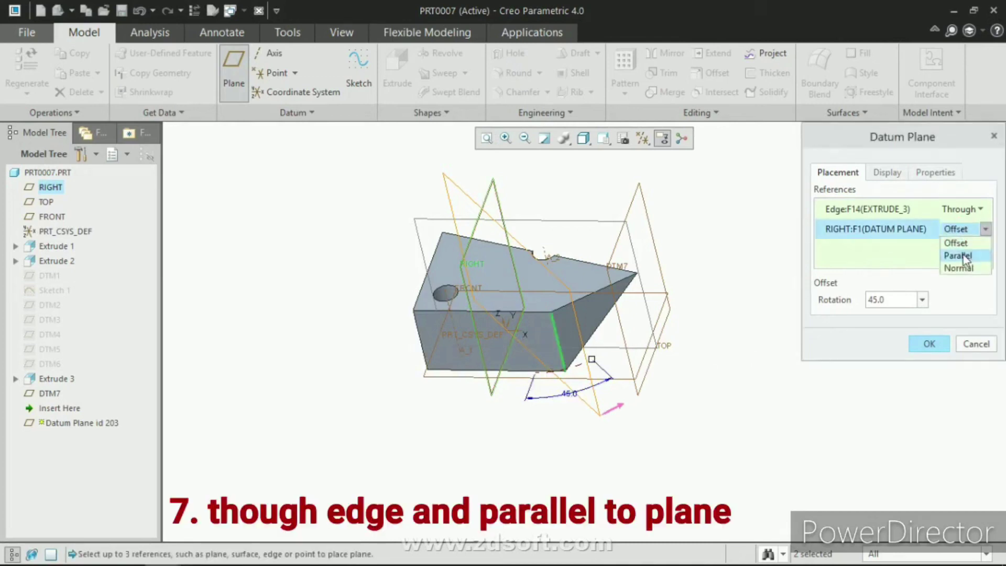
{"action": "left_click", "coordinate": [958, 255]}
{"action": "middle_click_drag", "start_coordinate": [648, 299], "coordinate": [556, 296]}
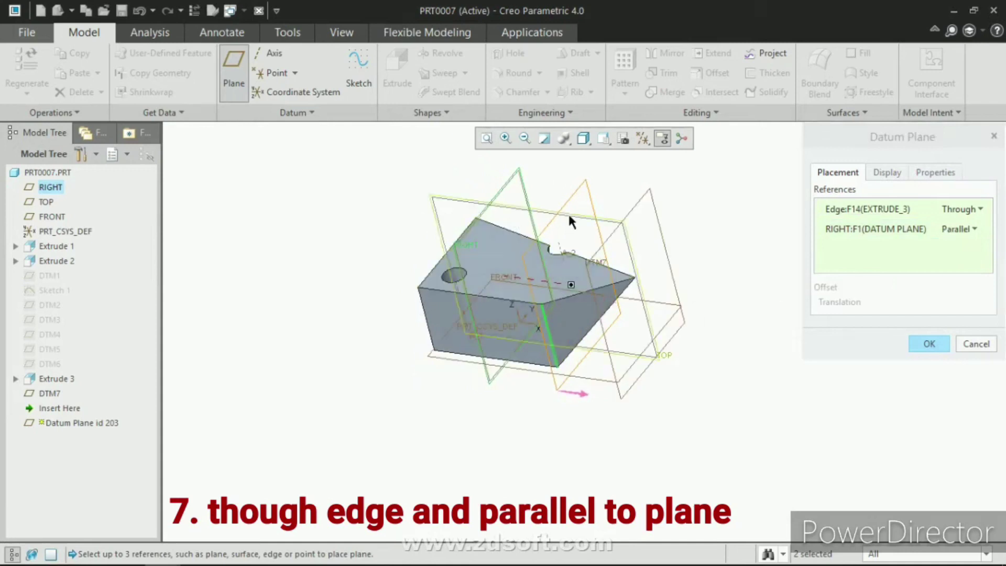
{"action": "middle_click_drag", "start_coordinate": [592, 215], "coordinate": [567, 330]}
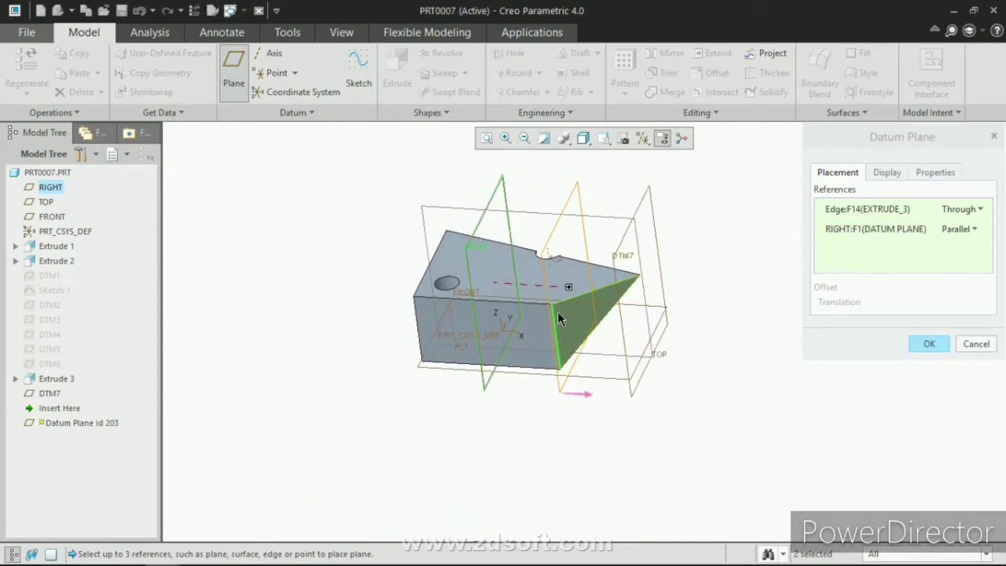
{"action": "middle_click", "coordinate": [688, 261]}
{"action": "left_click", "coordinate": [730, 262]}
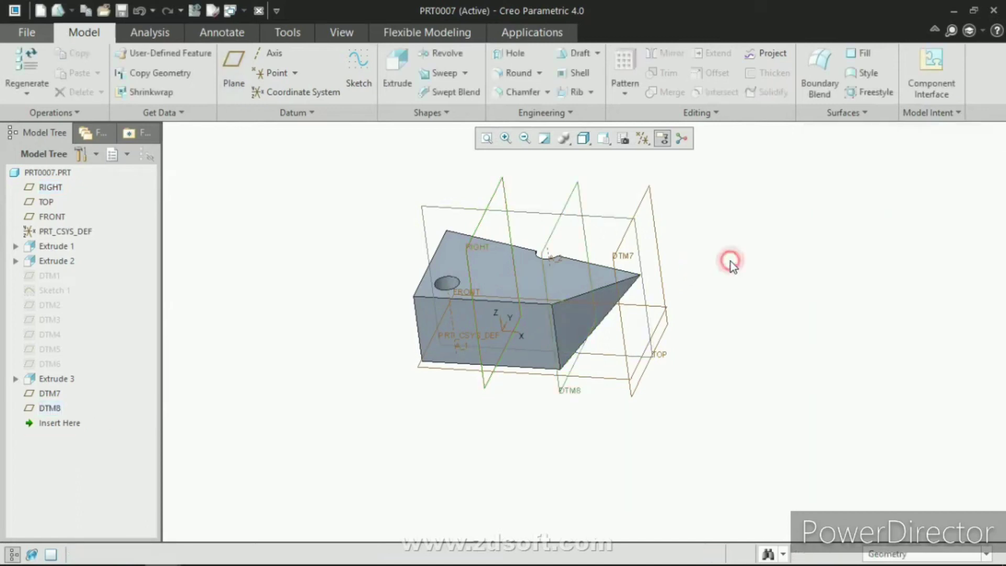
{"action": "middle_click_drag", "start_coordinate": [501, 252], "coordinate": [363, 231]}
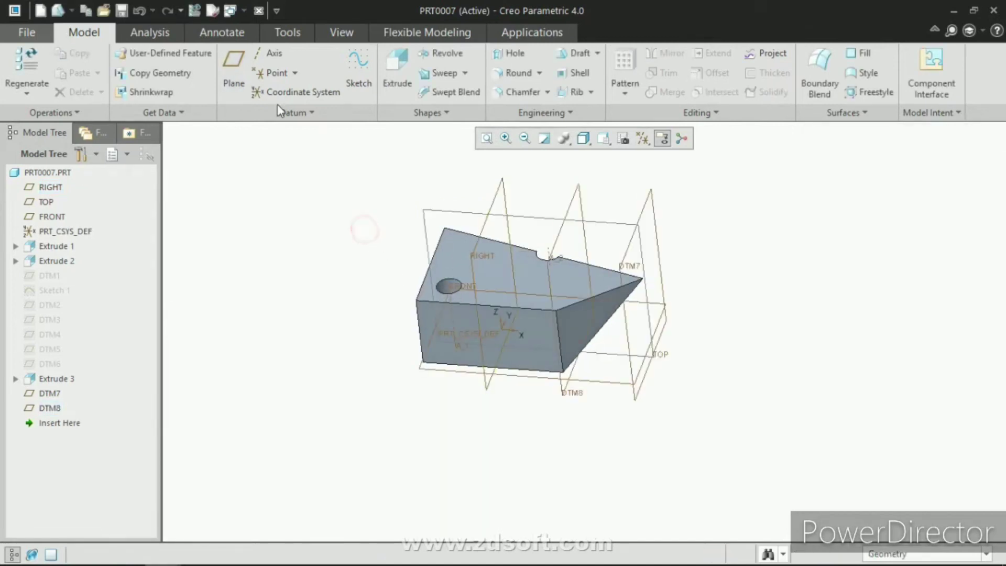
Create DTM9 through hole axis A_1, with RIGHT switched from Offset to Parallel.
{"action": "left_click", "coordinate": [228, 65]}
{"action": "scroll", "coordinate": [419, 299], "scroll_direction": "down", "scroll_amount": 4}
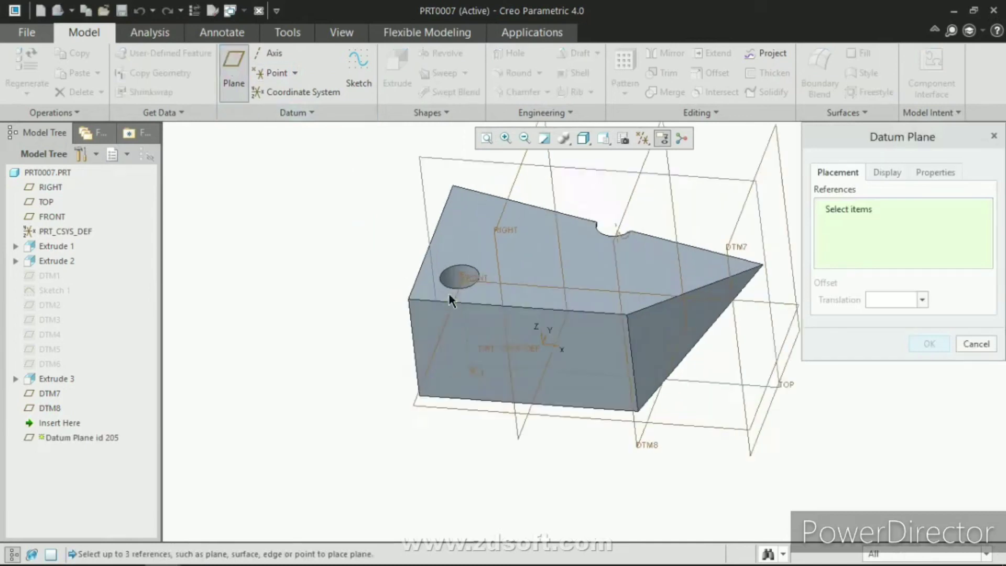
{"action": "left_click", "coordinate": [466, 305]}
{"action": "scroll", "coordinate": [466, 293], "scroll_direction": "up", "scroll_amount": 4}
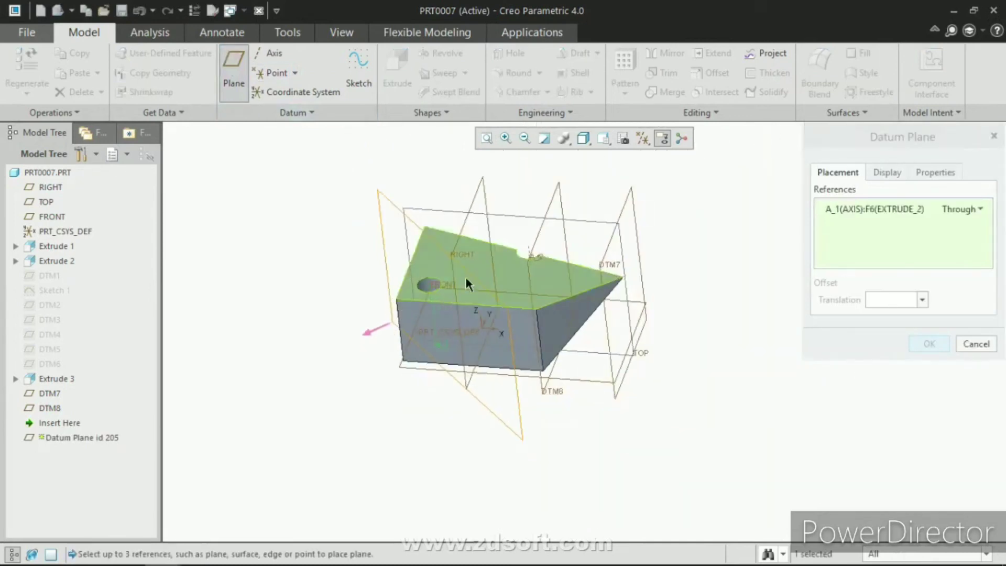
{"action": "left_click", "coordinate": [480, 181], "text": "ctrl"}
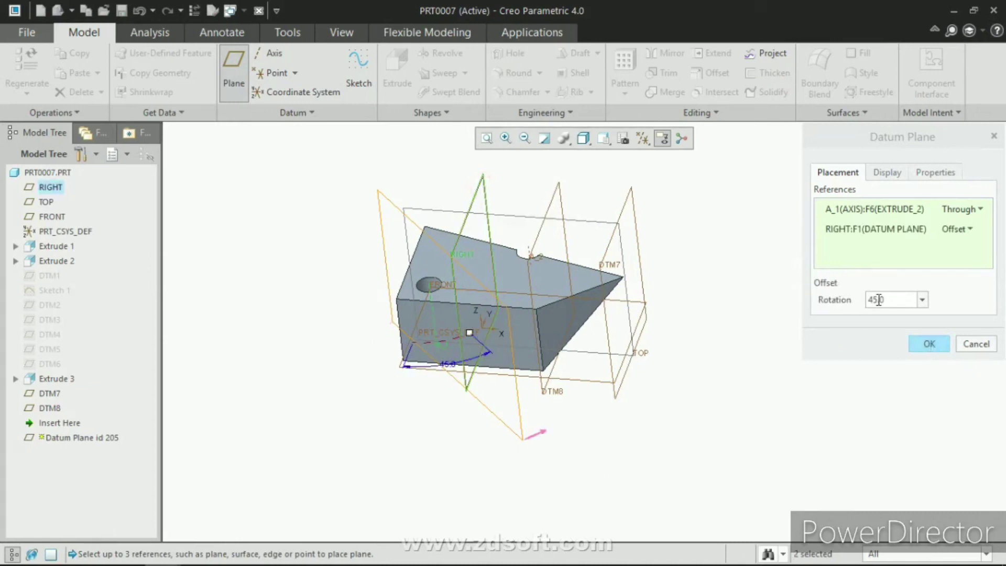
{"action": "mouse_move", "coordinate": [472, 333]}
{"action": "left_mouse_down"}
{"action": "mouse_move", "coordinate": [441, 346]}
{"action": "mouse_move", "coordinate": [320, 286]}
{"action": "mouse_move", "coordinate": [367, 320]}
{"action": "mouse_move", "coordinate": [512, 313]}
{"action": "mouse_move", "coordinate": [478, 330]}
{"action": "mouse_move", "coordinate": [341, 325]}
{"action": "mouse_move", "coordinate": [457, 353]}
{"action": "mouse_move", "coordinate": [507, 343]}
{"action": "mouse_move", "coordinate": [471, 333]}
{"action": "left_mouse_up"}
{"action": "left_click", "coordinate": [960, 230]}
{"action": "left_click", "coordinate": [958, 252]}
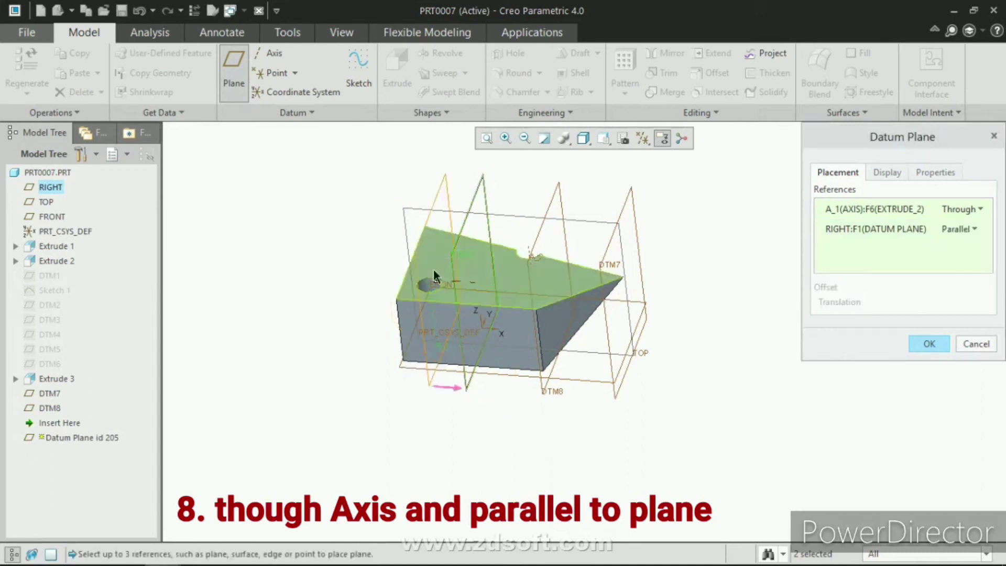
{"action": "middle_click", "coordinate": [340, 237]}
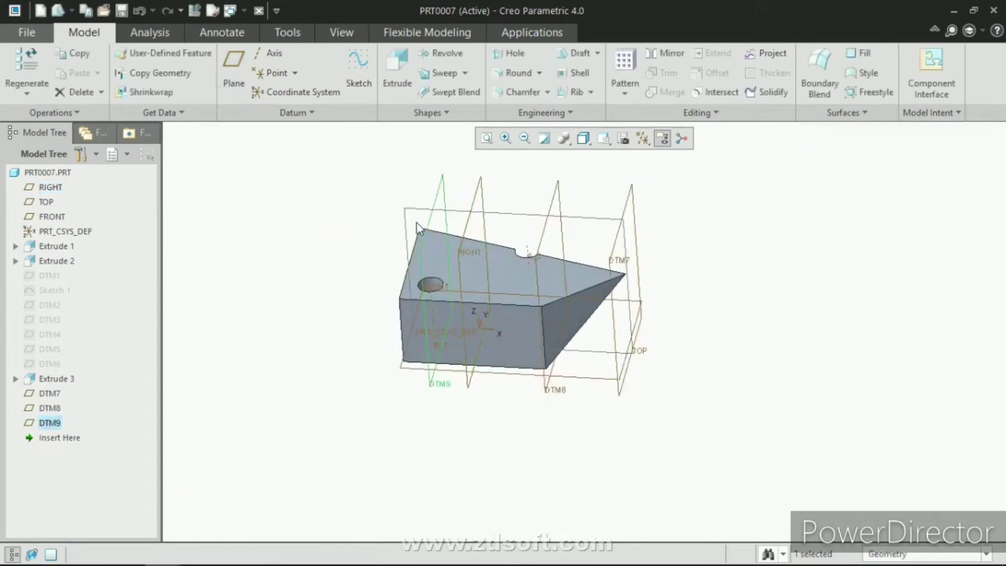
Start a datum plane referencing DTM7 and passing through the block's corner vertex.
{"action": "left_click", "coordinate": [323, 227]}
{"action": "scroll", "coordinate": [426, 226], "scroll_direction": "up", "scroll_amount": 2}
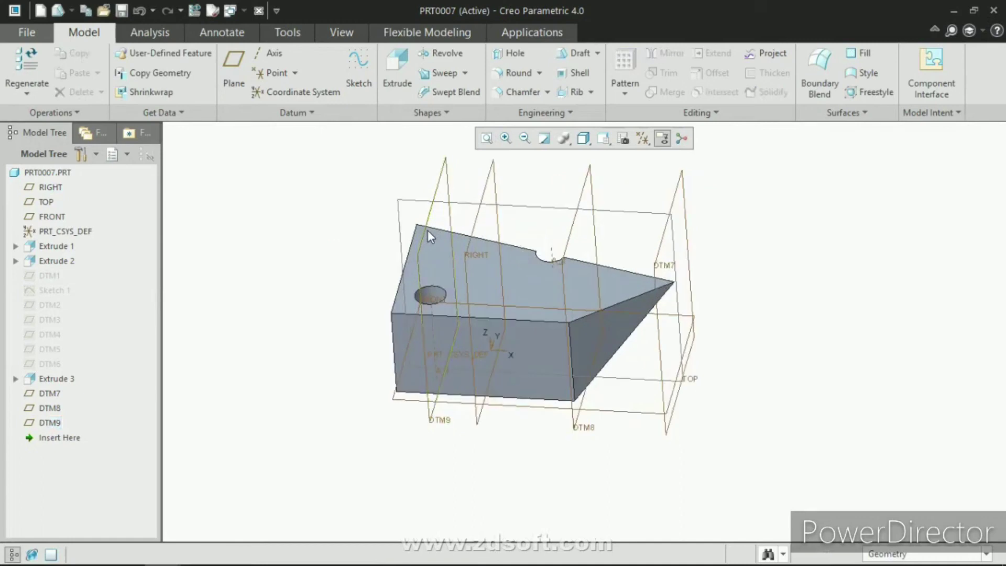
{"action": "middle_click_drag", "start_coordinate": [263, 242], "coordinate": [445, 277]}
{"action": "scroll", "coordinate": [581, 297], "scroll_direction": "down", "scroll_amount": 3}
{"action": "scroll", "coordinate": [527, 249], "scroll_direction": "up", "scroll_amount": 2}
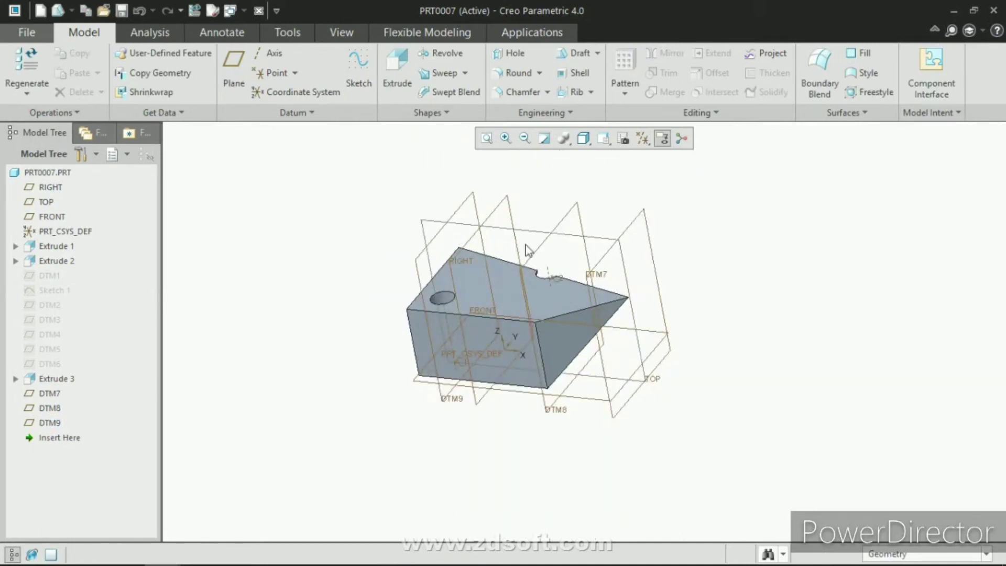
{"action": "left_click", "coordinate": [234, 68]}
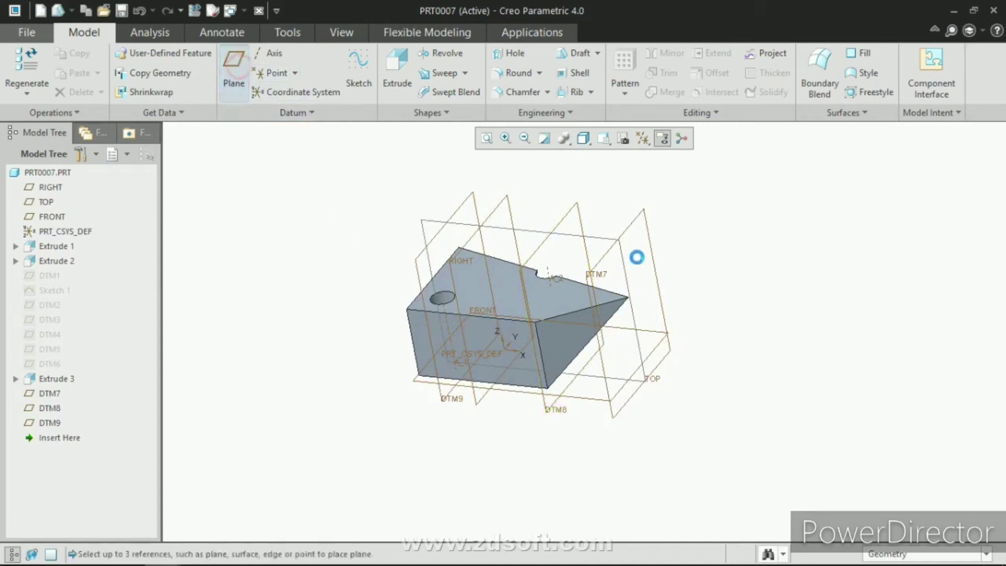
{"action": "left_click", "coordinate": [635, 220]}
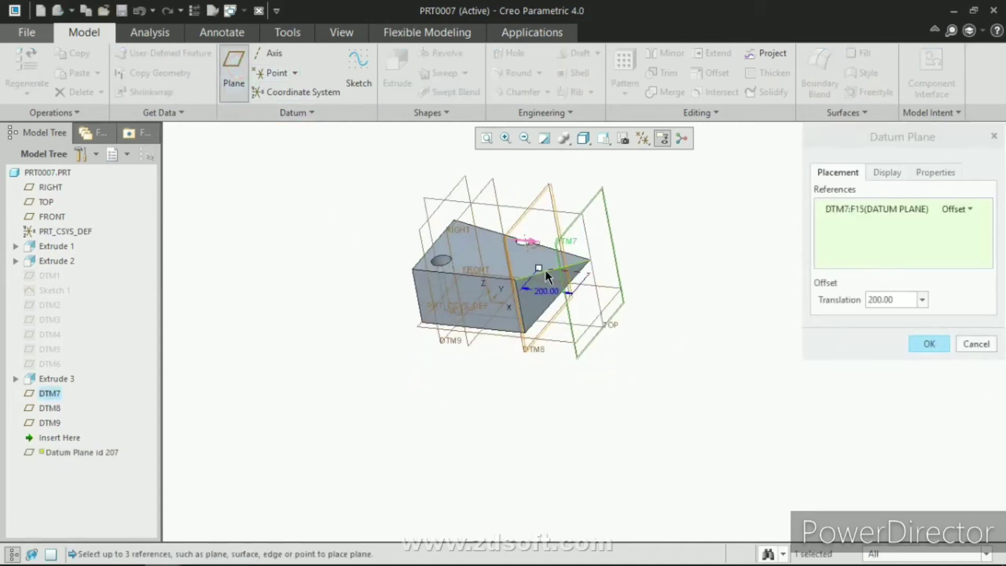
{"action": "left_click_drag", "start_coordinate": [538, 268], "coordinate": [321, 198]}
{"action": "middle_click_drag", "start_coordinate": [451, 246], "coordinate": [481, 259]}
{"action": "scroll", "coordinate": [456, 246], "scroll_direction": "up", "scroll_amount": 6}
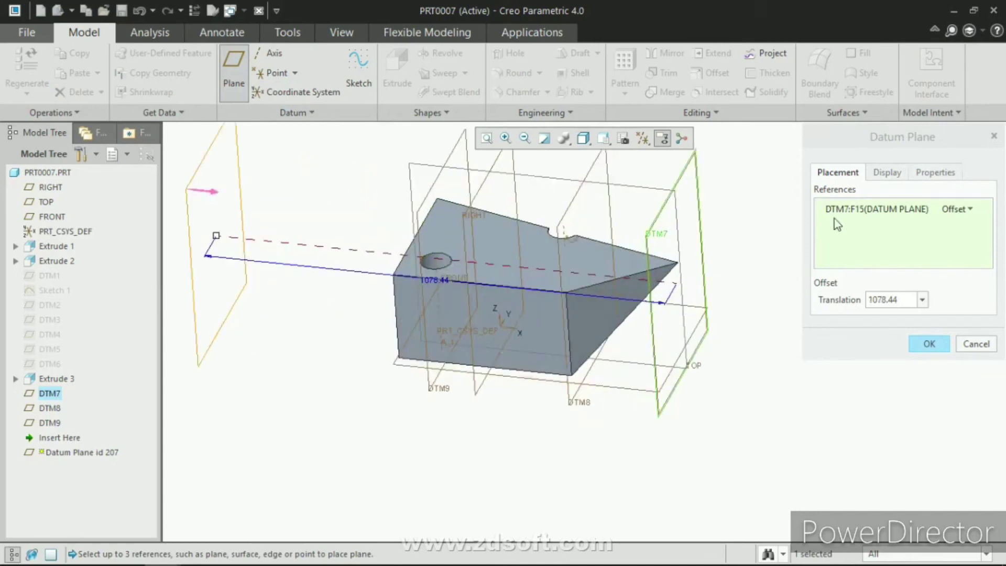
{"action": "scroll", "coordinate": [437, 193], "scroll_direction": "down", "scroll_amount": 3}
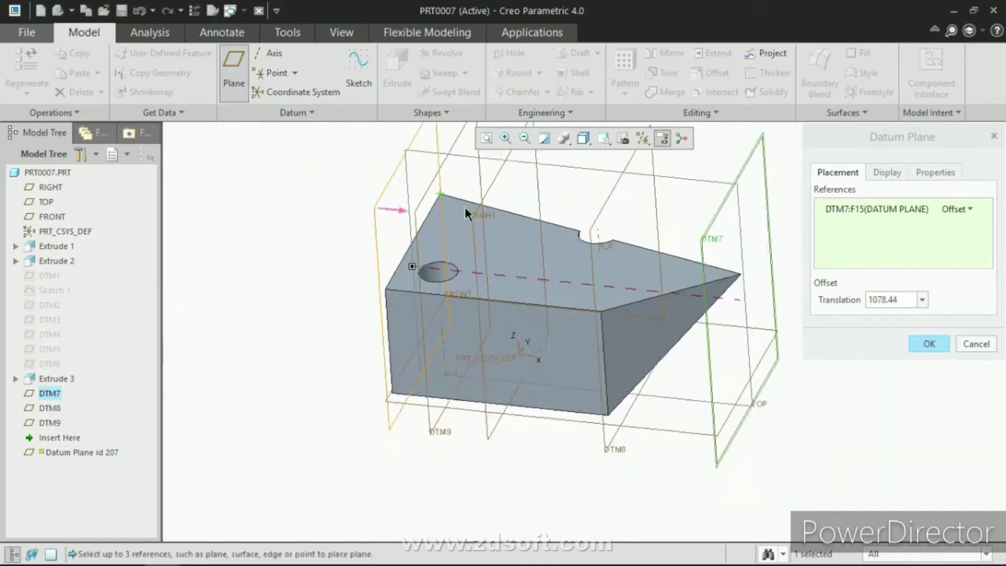
{"action": "left_click", "coordinate": [465, 209], "text": "ctrl"}
Set the DTM7 reference constraint to Normal.
{"action": "scroll", "coordinate": [678, 245], "scroll_direction": "down", "scroll_amount": 4}
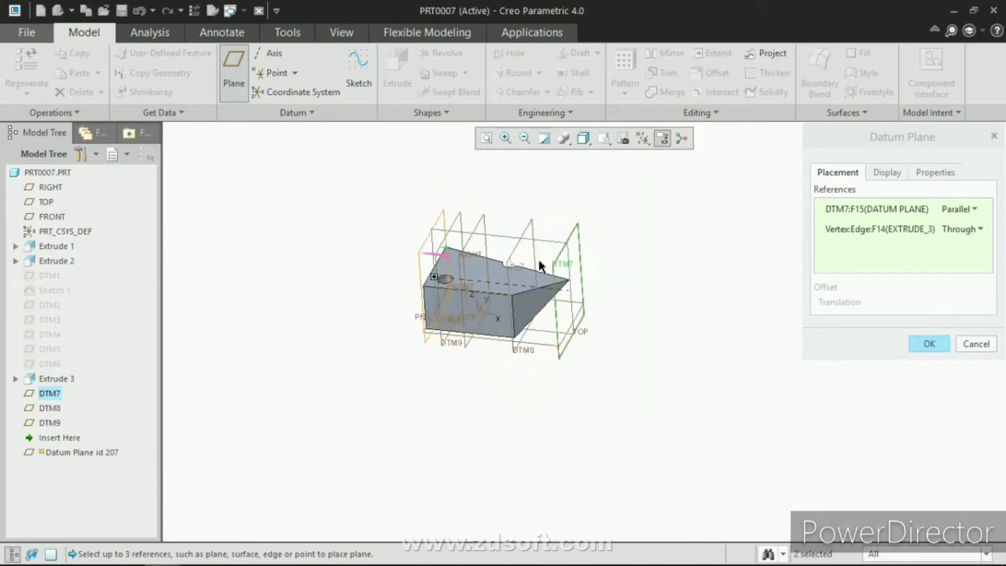
{"action": "scroll", "coordinate": [608, 224], "scroll_direction": "up", "scroll_amount": 3}
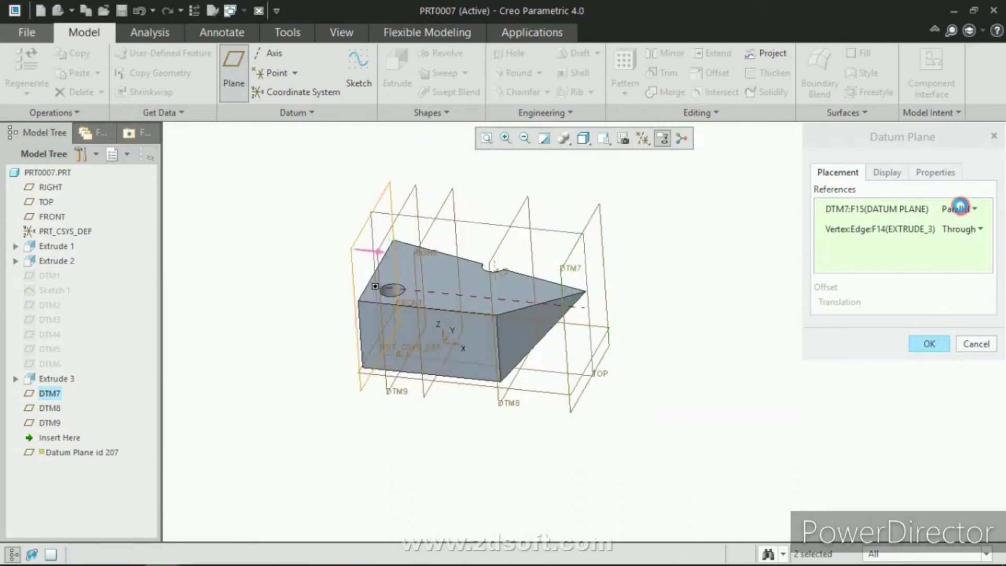
{"action": "left_click", "coordinate": [965, 210]}
{"action": "left_click", "coordinate": [967, 237]}
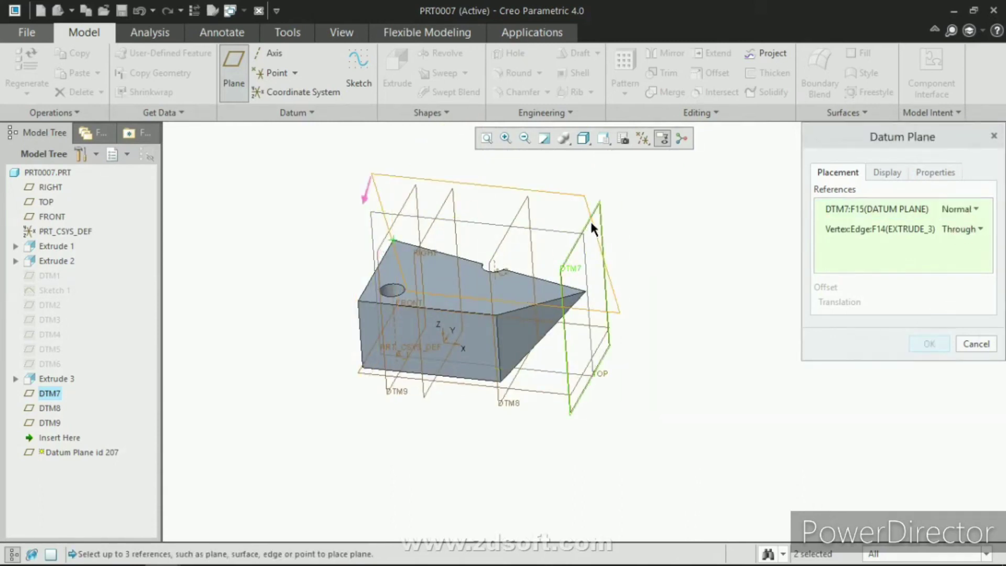
{"action": "scroll", "coordinate": [595, 215], "scroll_direction": "up", "scroll_amount": 2}
{"action": "scroll", "coordinate": [692, 225], "scroll_direction": "down", "scroll_amount": 3}
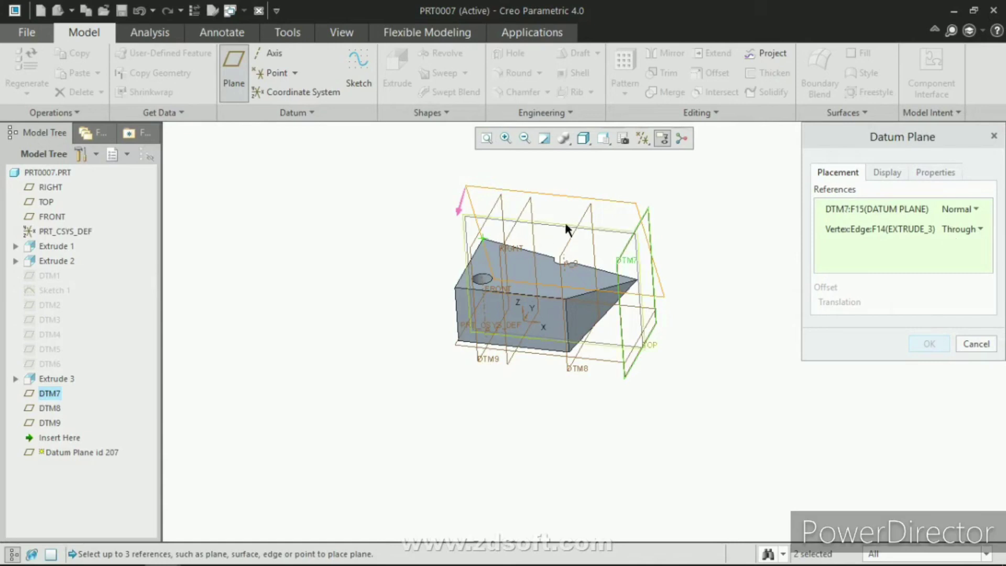
{"action": "scroll", "coordinate": [676, 212], "scroll_direction": "up", "scroll_amount": 2}
{"action": "scroll", "coordinate": [373, 256], "scroll_direction": "up", "scroll_amount": 3}
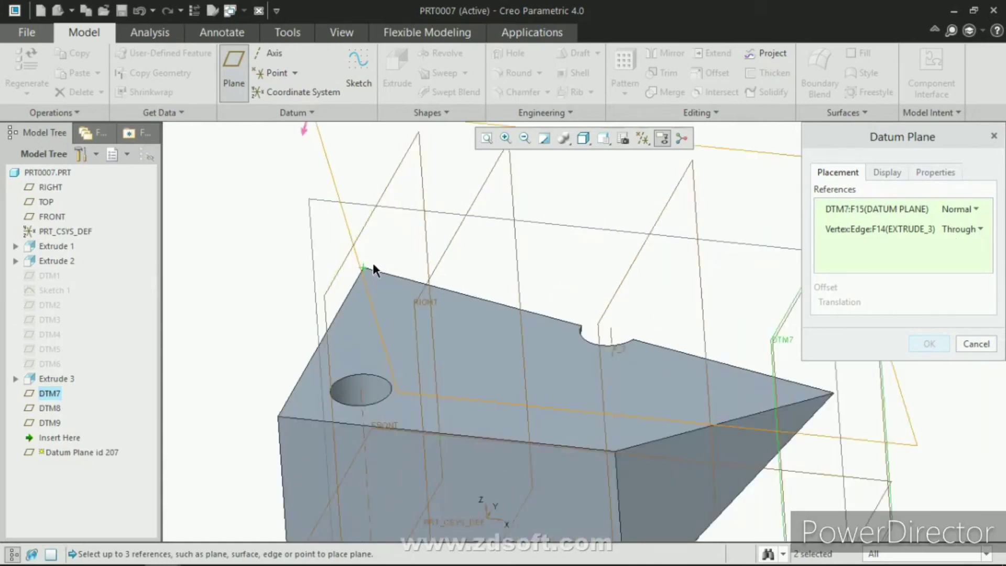
{"action": "scroll", "coordinate": [372, 262], "scroll_direction": "down", "scroll_amount": 3}
Add FRONT as a Normal reference and create the plane.
{"action": "middle_click_drag", "start_coordinate": [400, 253], "coordinate": [407, 278]}
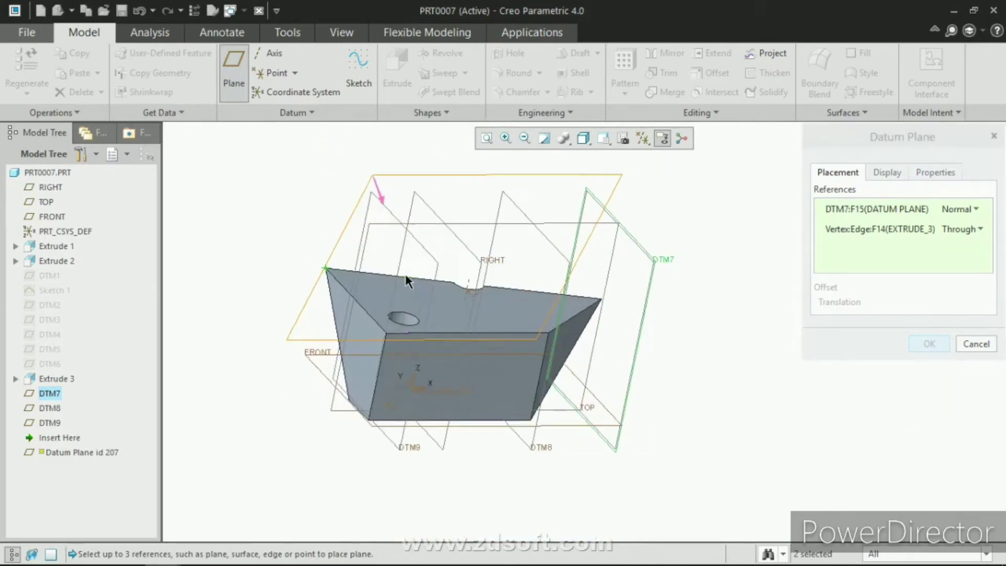
{"action": "left_click", "coordinate": [315, 361], "text": "ctrl"}
{"action": "middle_click_drag", "start_coordinate": [315, 361], "coordinate": [419, 322]}
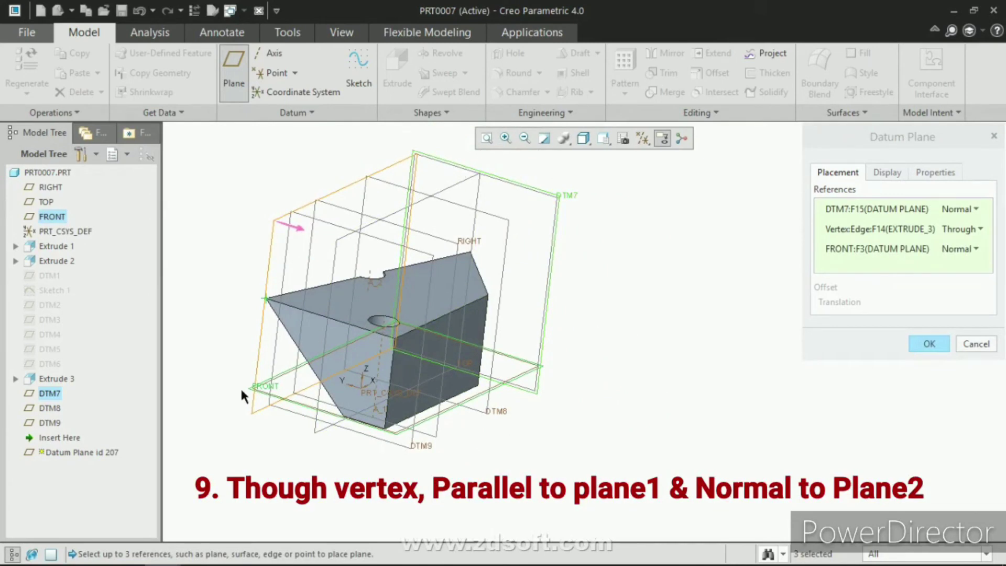
{"action": "middle_click_drag", "start_coordinate": [278, 393], "coordinate": [552, 384]}
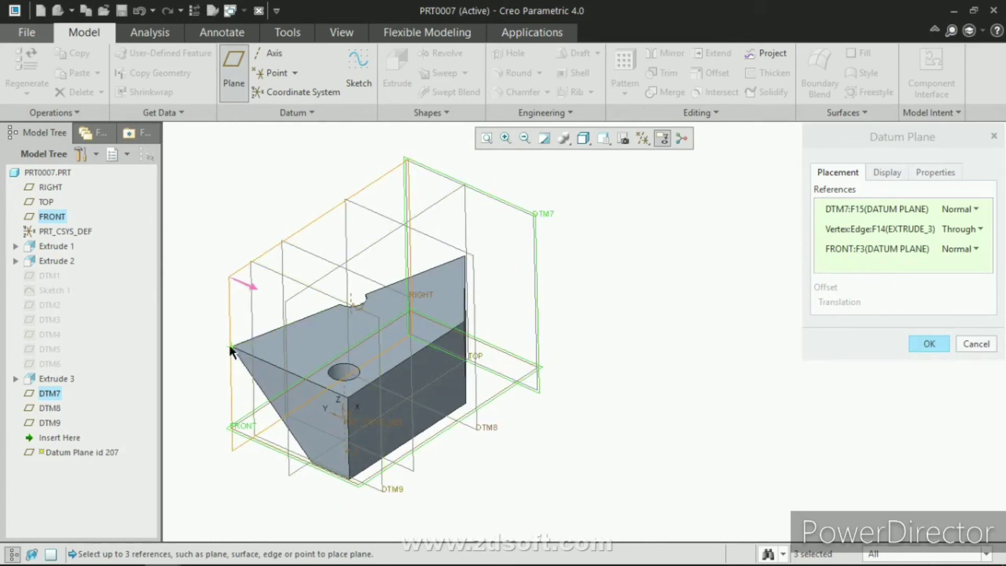
{"action": "left_click", "coordinate": [863, 232]}
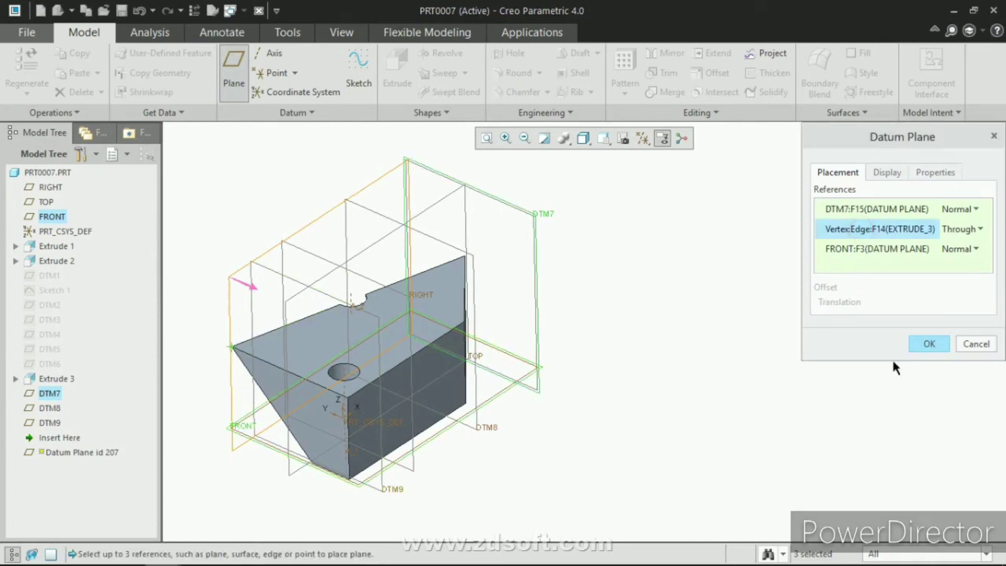
{"action": "left_click", "coordinate": [928, 344]}
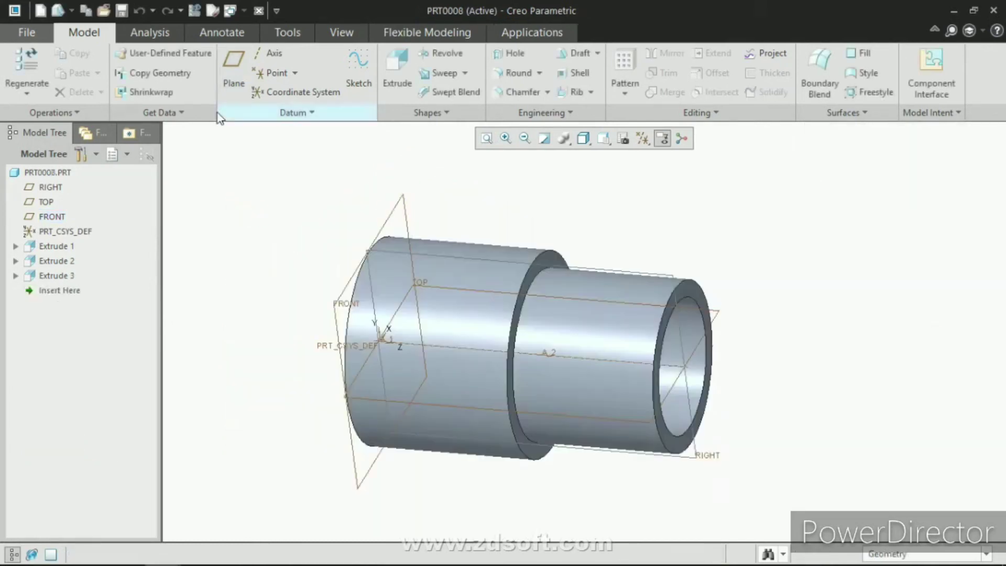
Start a datum plane through cylinder axis A_2 with TOP as the second reference.
{"action": "left_click", "coordinate": [236, 70]}
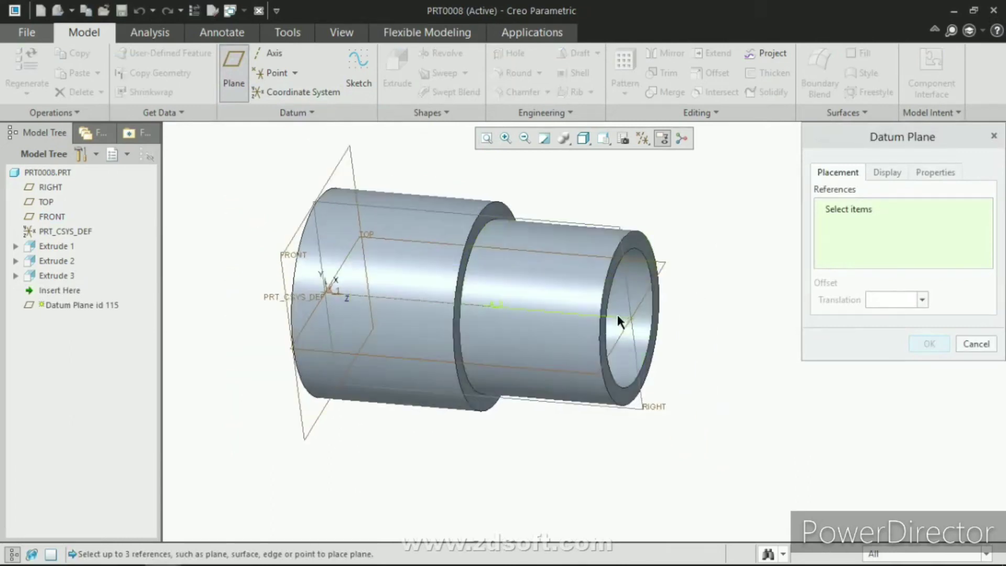
{"action": "left_click", "coordinate": [617, 316]}
{"action": "middle_click_drag", "start_coordinate": [660, 263], "coordinate": [589, 299]}
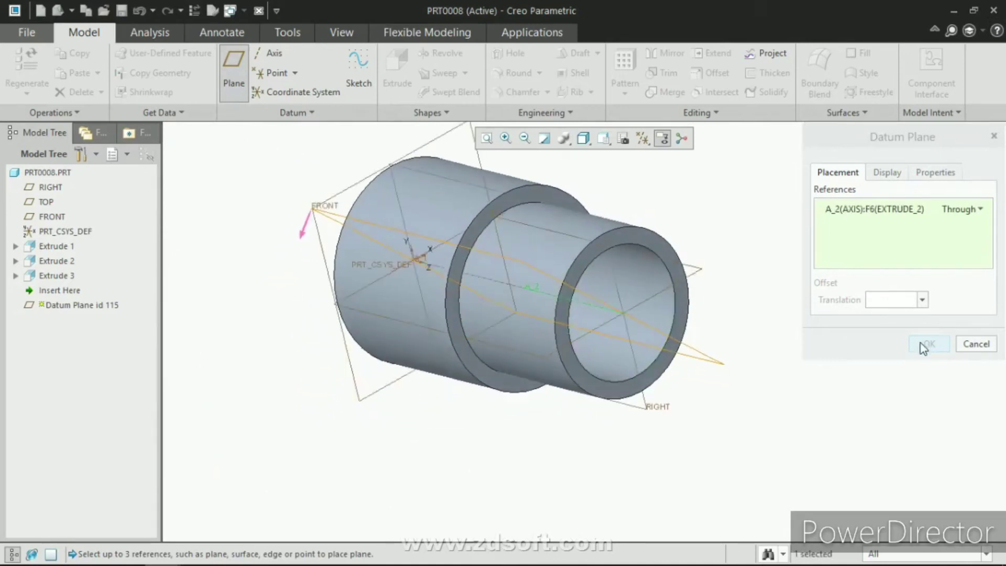
{"action": "left_click", "coordinate": [693, 269], "text": "ctrl"}
{"action": "middle_click_drag", "start_coordinate": [694, 269], "coordinate": [681, 235]}
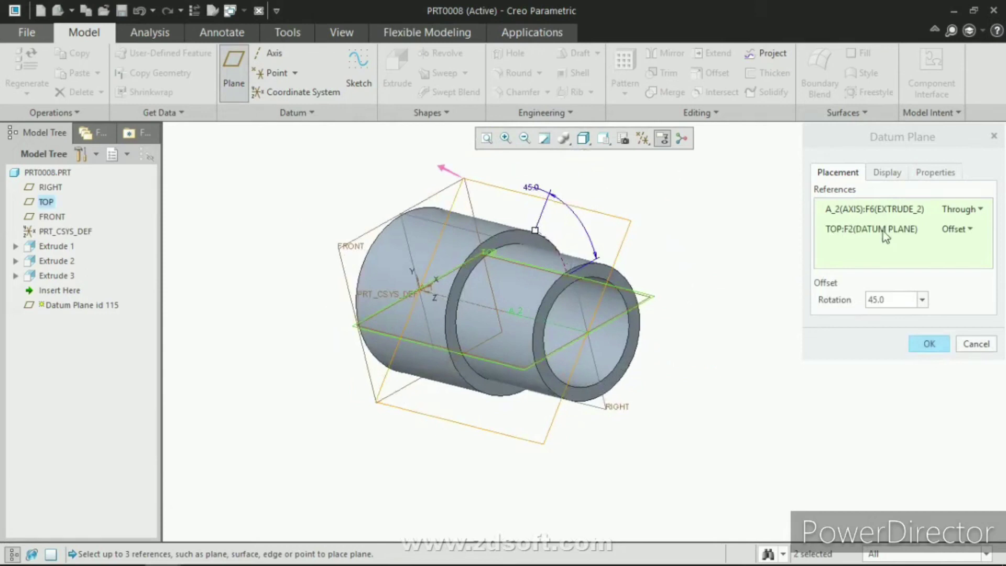
{"action": "middle_click_drag", "start_coordinate": [590, 321], "coordinate": [668, 291]}
{"action": "scroll", "coordinate": [532, 313], "scroll_direction": "up", "scroll_amount": 2}
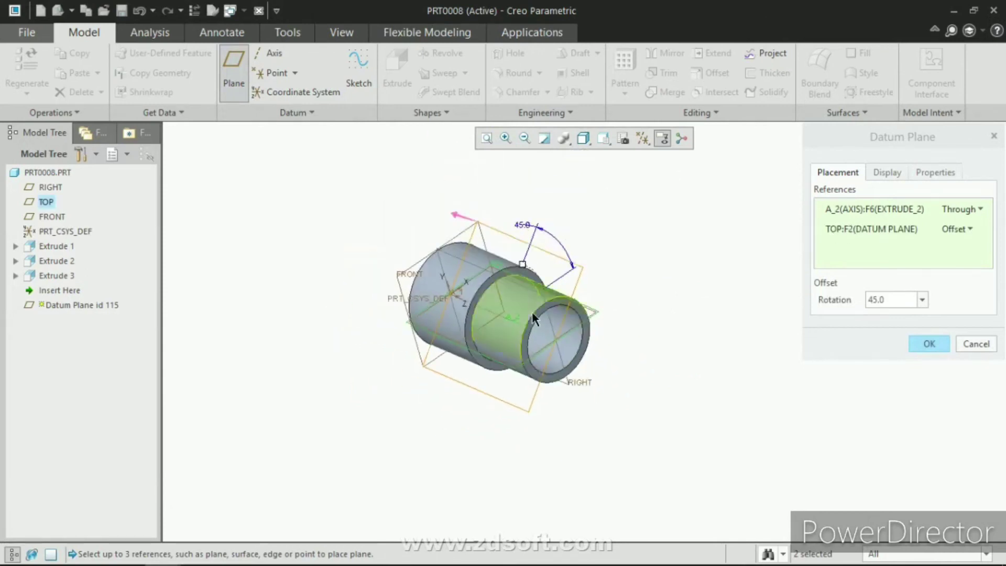
{"action": "left_click_drag", "start_coordinate": [520, 254], "coordinate": [540, 212]}
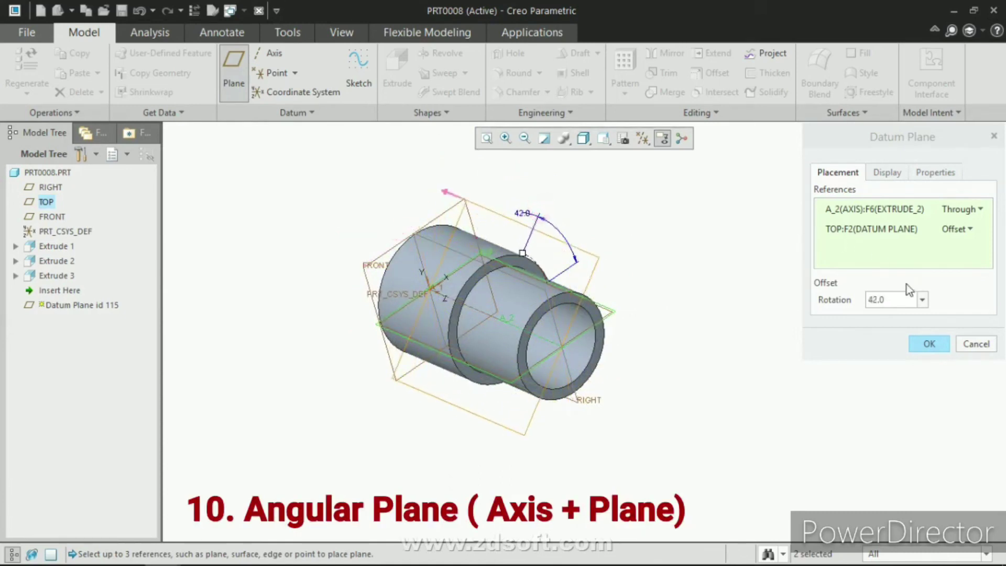
Set the rotation from TOP to 45 degrees and create DTM1.
{"action": "double_click", "coordinate": [894, 296]}
{"action": "type", "text": "45"}
{"action": "key", "text": "Return"}
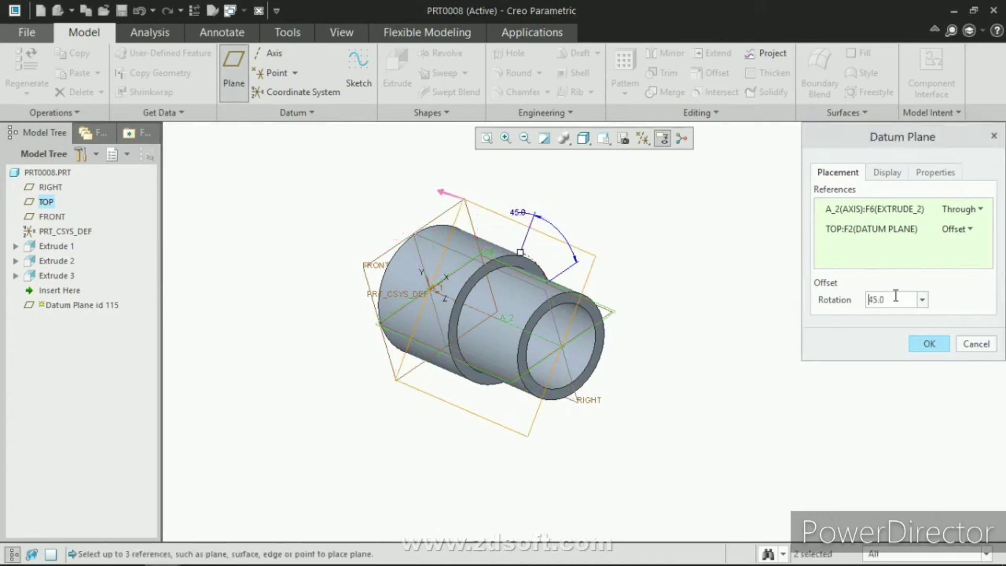
{"action": "middle_click", "coordinate": [669, 237]}
{"action": "middle_click_drag", "start_coordinate": [400, 269], "coordinate": [483, 268]}
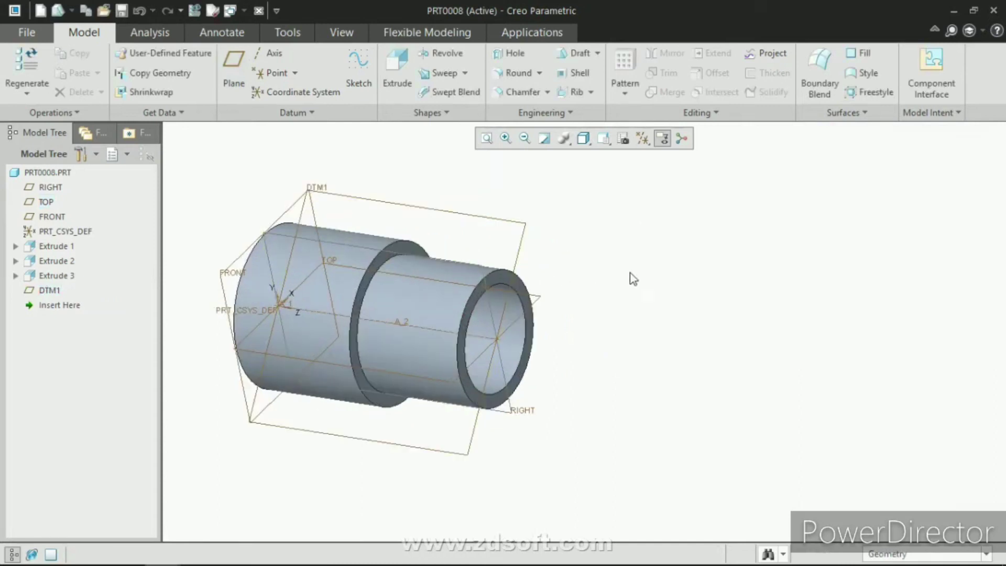
Start a datum plane referencing the smaller cylinder's outer surface and the TOP plane.
{"action": "middle_click_drag", "start_coordinate": [642, 269], "coordinate": [526, 283], "text": "shift"}
{"action": "scroll", "coordinate": [526, 275], "scroll_direction": "up", "scroll_amount": 2}
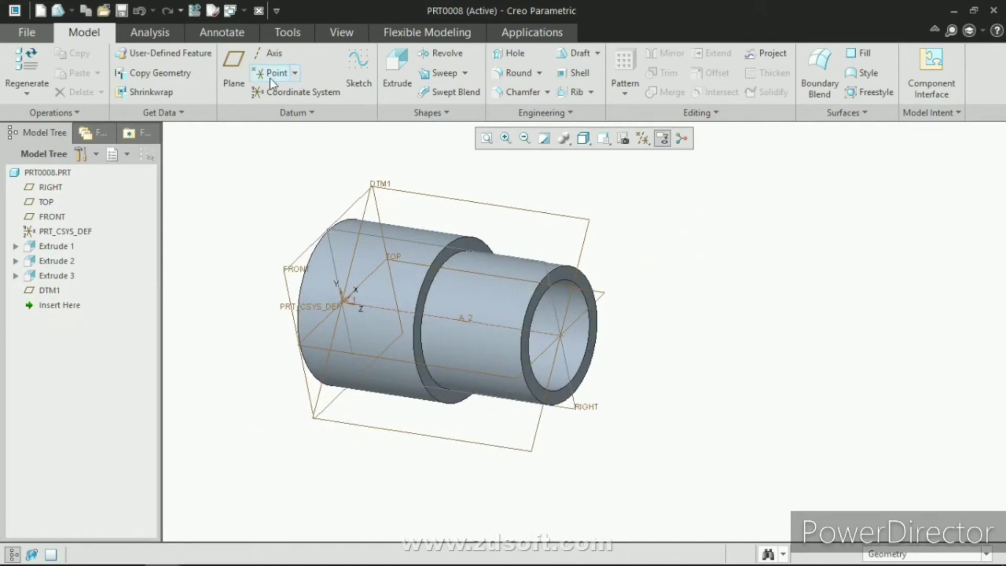
{"action": "left_click", "coordinate": [225, 62]}
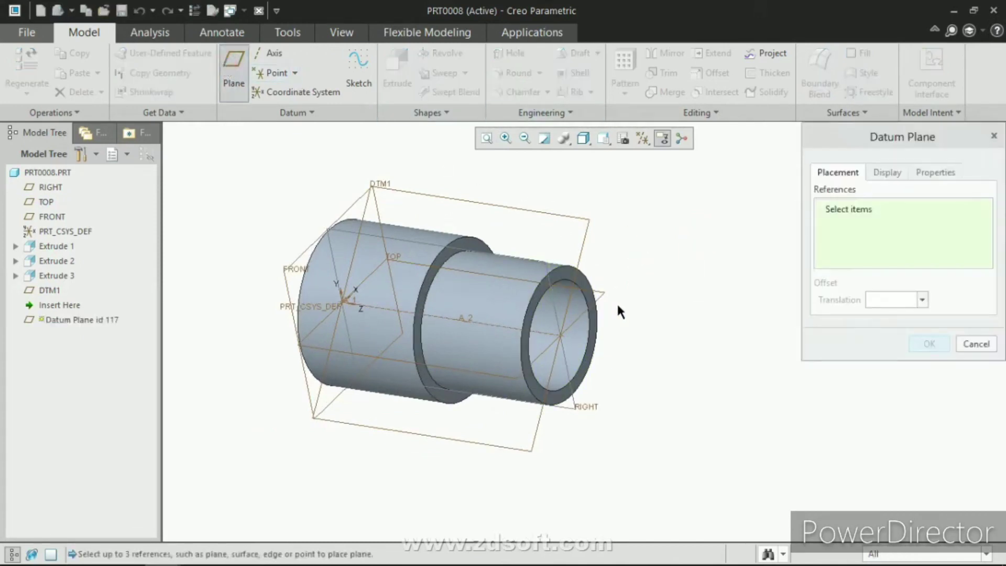
{"action": "left_click", "coordinate": [508, 288]}
{"action": "middle_click_drag", "start_coordinate": [538, 299], "coordinate": [607, 267]}
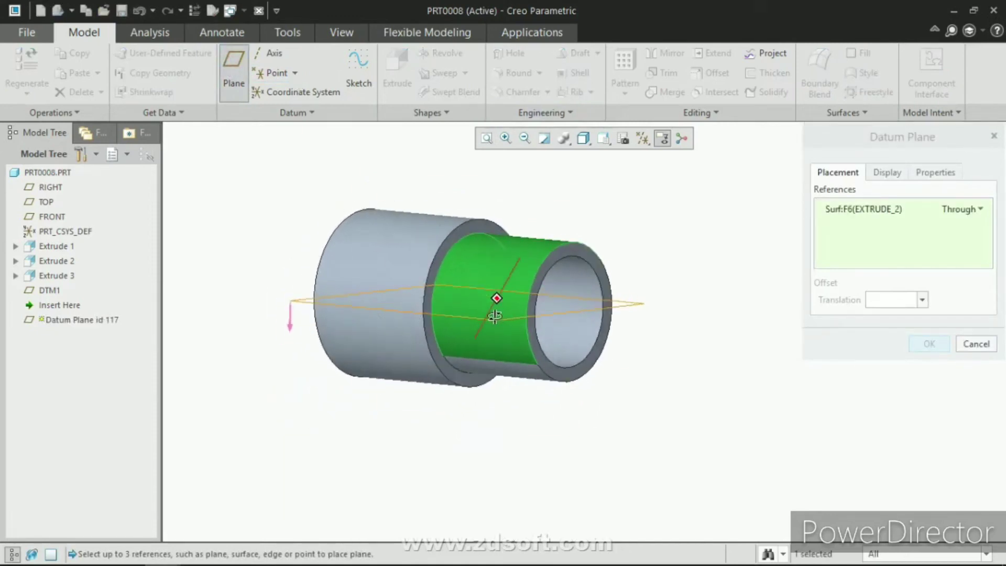
{"action": "scroll", "coordinate": [610, 267], "scroll_direction": "up", "scroll_amount": 3}
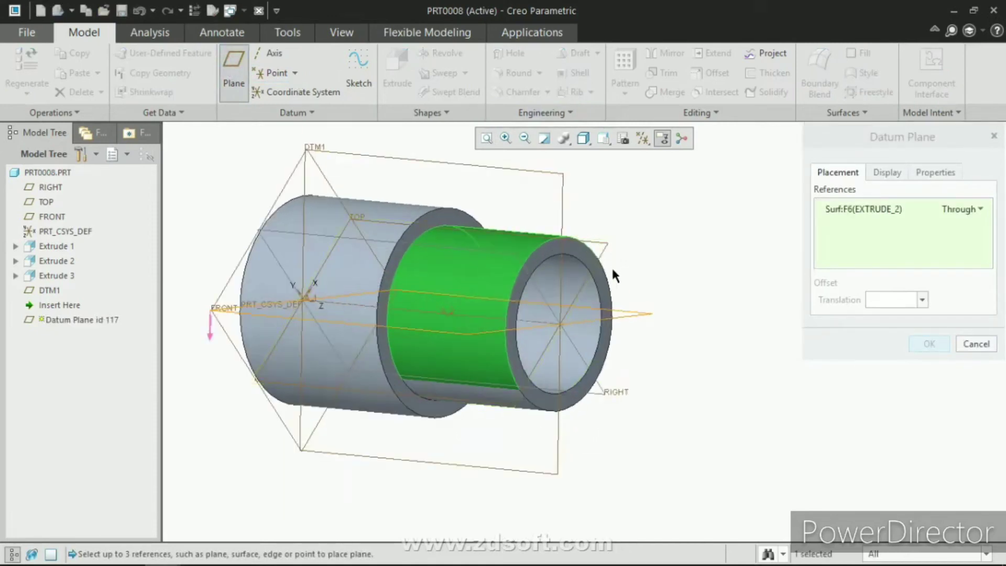
{"action": "left_click", "coordinate": [608, 247], "text": "ctrl"}
{"action": "middle_click_drag", "start_coordinate": [538, 283], "coordinate": [618, 292]}
{"action": "scroll", "coordinate": [552, 264], "scroll_direction": "up", "scroll_amount": 2}
{"action": "scroll", "coordinate": [563, 304], "scroll_direction": "down", "scroll_amount": 2}
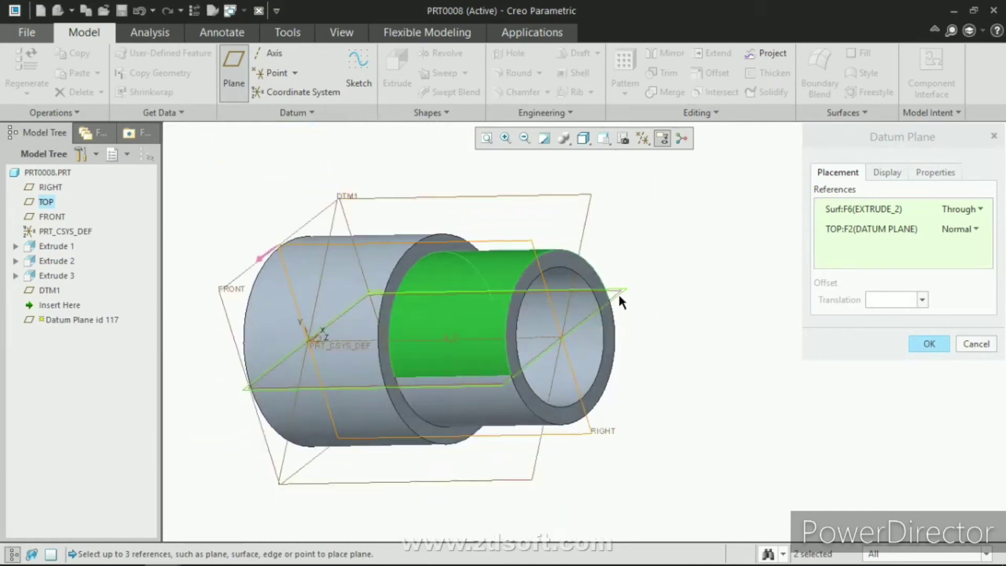
Set the surface to Tangent and TOP to Parallel, then create DTM2.
{"action": "left_click", "coordinate": [952, 230]}
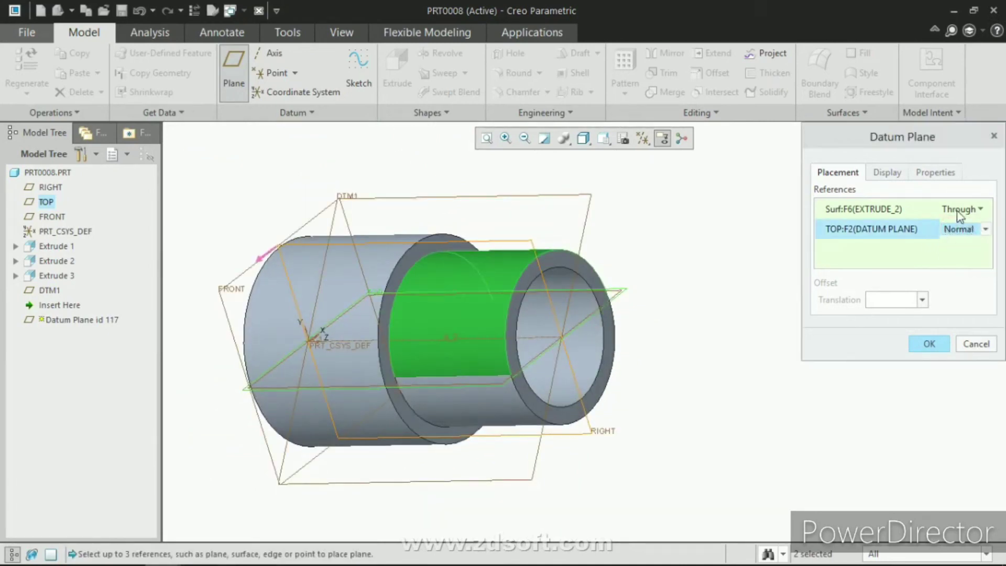
{"action": "left_click", "coordinate": [960, 210]}
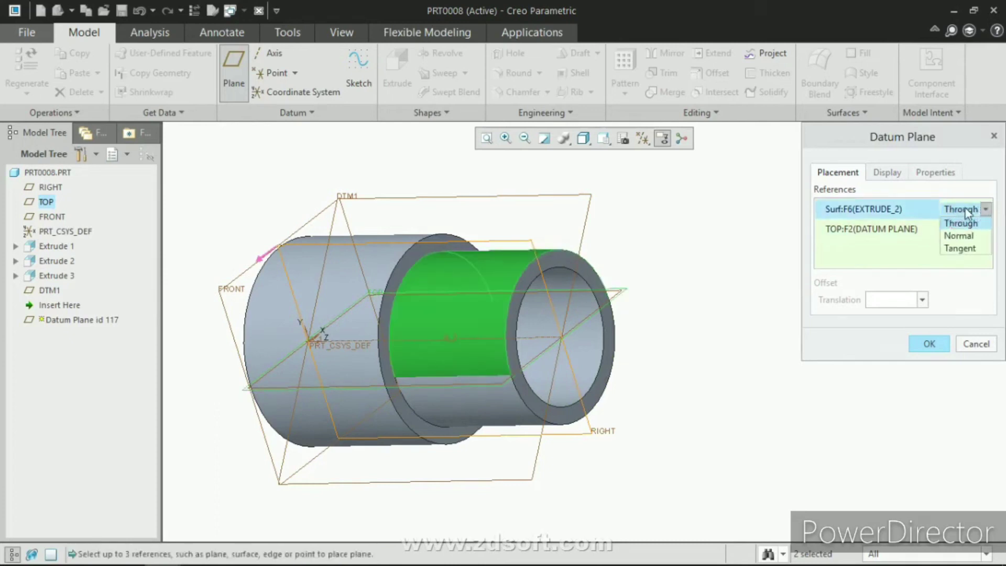
{"action": "left_click", "coordinate": [850, 208]}
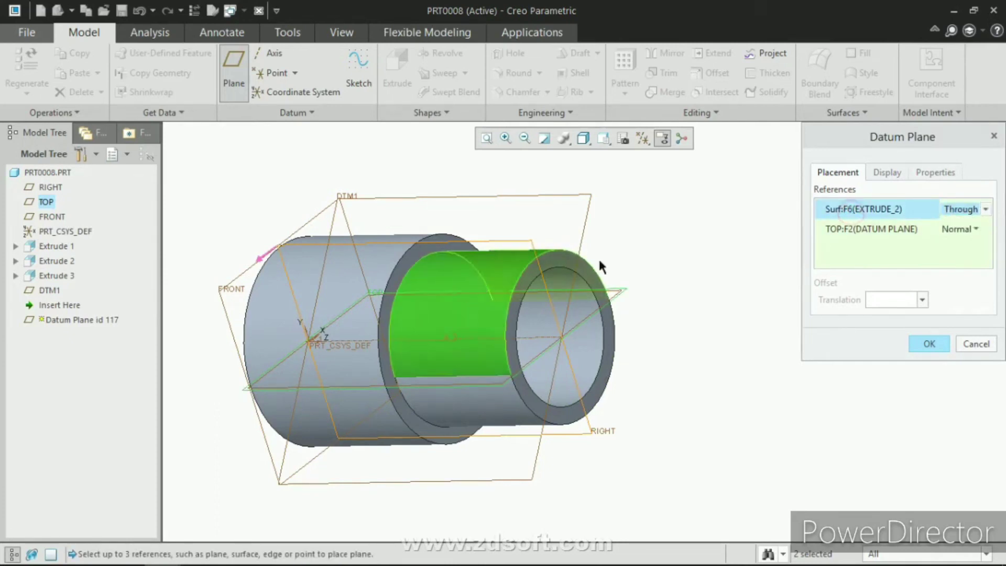
{"action": "middle_click_drag", "start_coordinate": [618, 291], "coordinate": [592, 309]}
{"action": "left_click", "coordinate": [956, 210]}
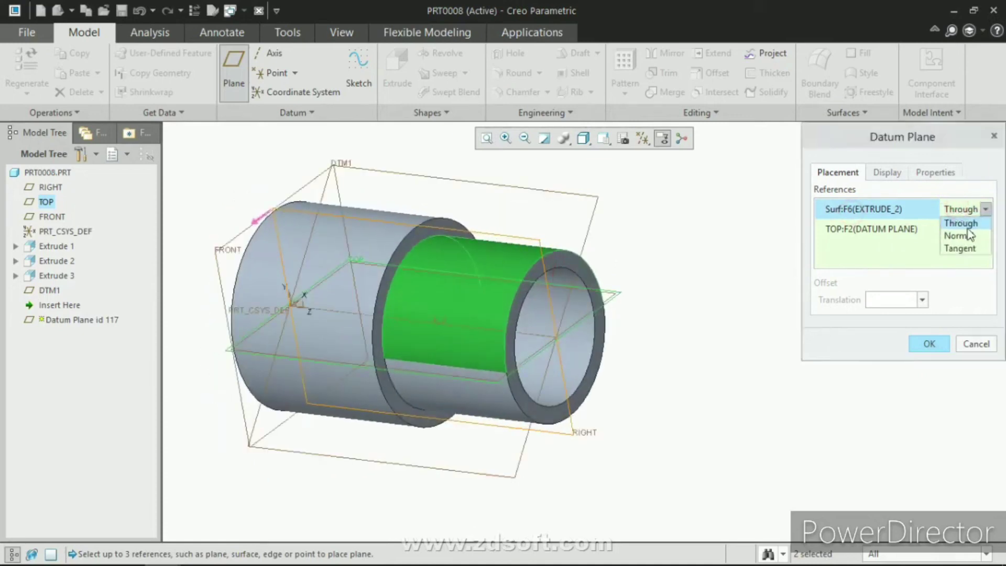
{"action": "left_click", "coordinate": [959, 249]}
{"action": "middle_click_drag", "start_coordinate": [456, 264], "coordinate": [637, 309]}
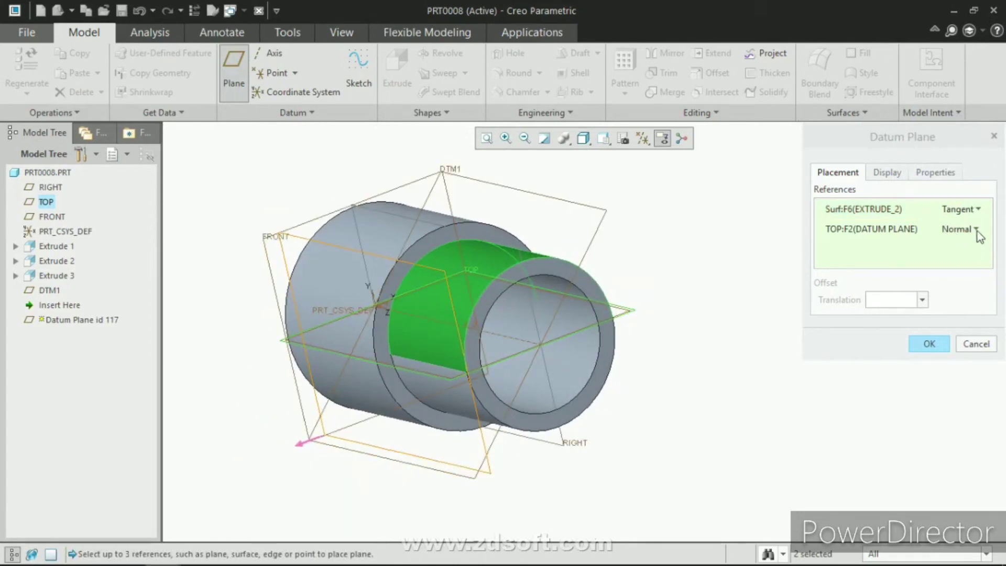
{"action": "left_click", "coordinate": [961, 229]}
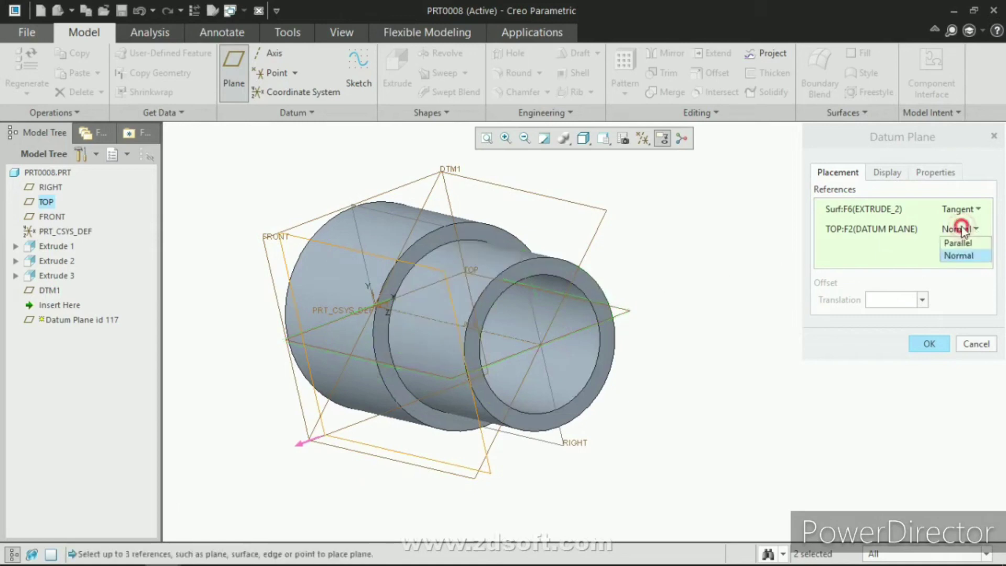
{"action": "left_click", "coordinate": [959, 241]}
{"action": "mouse_move", "coordinate": [601, 281]}
{"action": "middle_mouse_down"}
{"action": "mouse_move", "coordinate": [602, 263]}
{"action": "mouse_move", "coordinate": [608, 275]}
{"action": "mouse_move", "coordinate": [588, 281]}
{"action": "middle_mouse_up"}
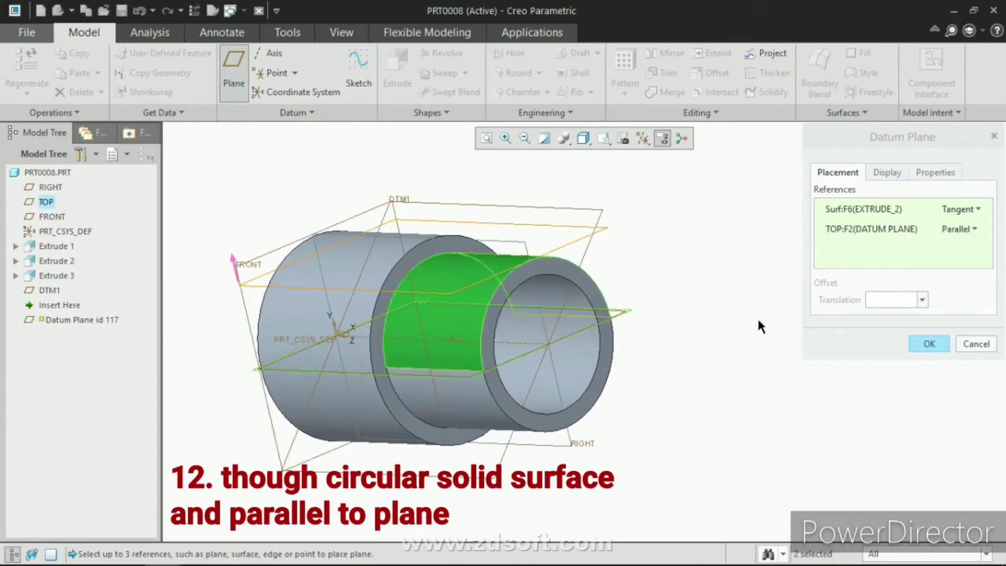
{"action": "left_click", "coordinate": [928, 344]}
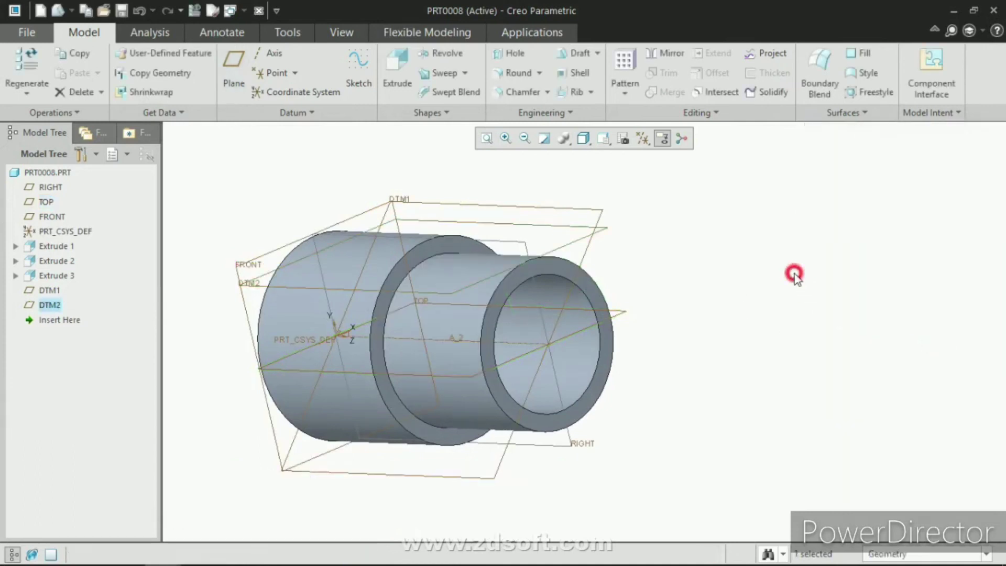
Start a datum plane on the smaller cylinder's surface (Normal) and the RIGHT plane.
{"action": "left_click", "coordinate": [238, 68]}
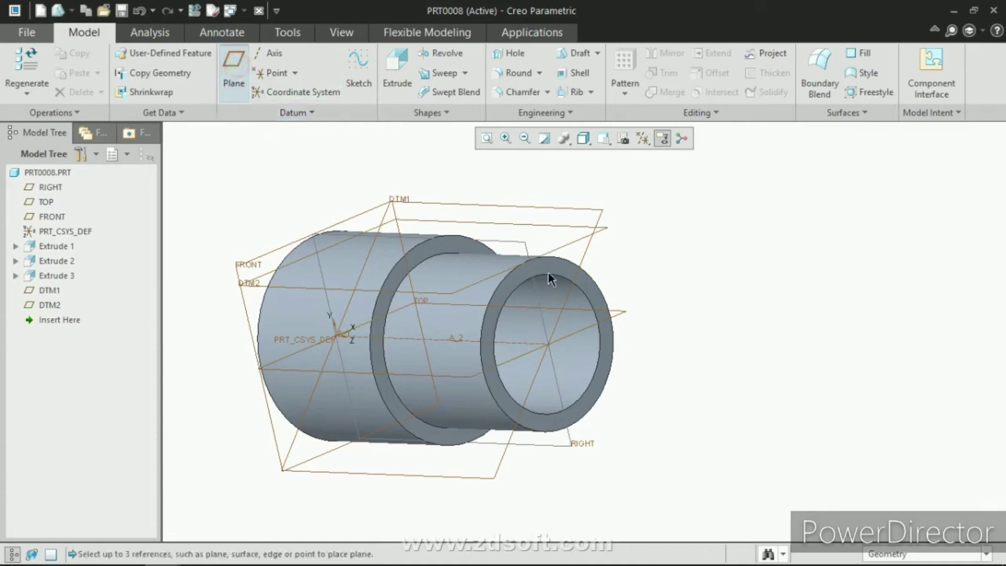
{"action": "left_click", "coordinate": [474, 272]}
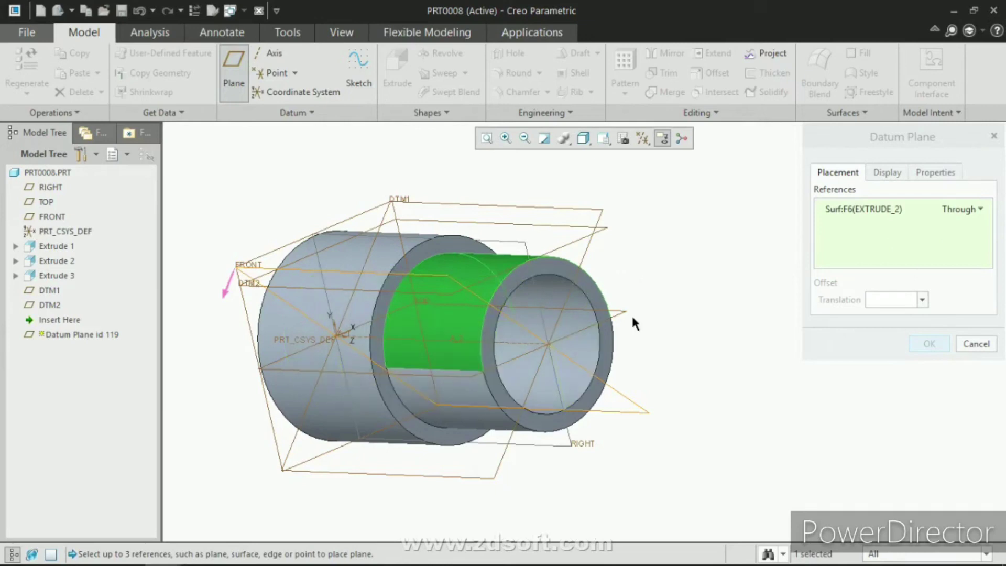
{"action": "left_click", "coordinate": [580, 443]}
{"action": "middle_click_drag", "start_coordinate": [564, 354], "coordinate": [521, 377]}
{"action": "left_click", "coordinate": [950, 210]}
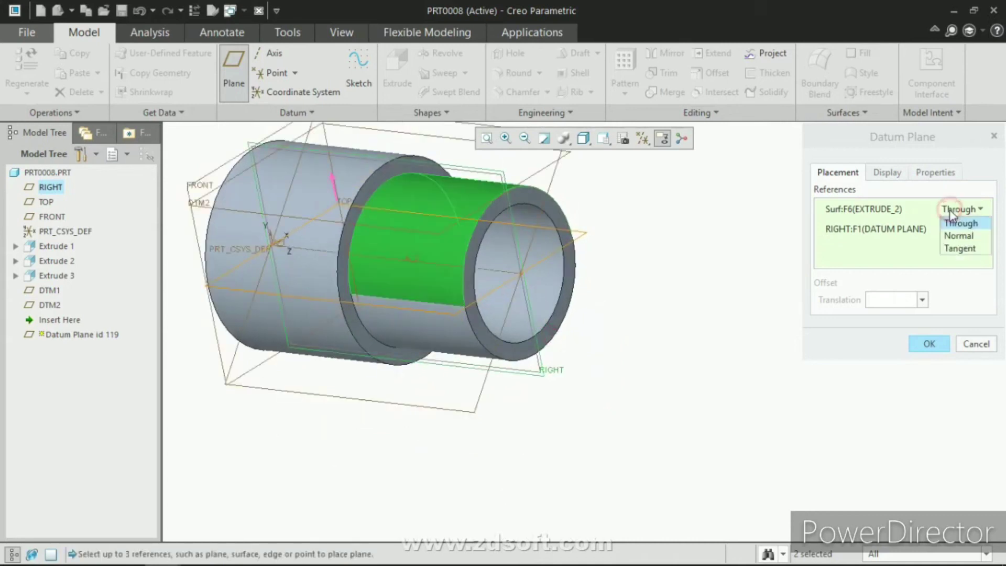
{"action": "left_click", "coordinate": [960, 237]}
Orbit and zoom around the stepped cylinder to inspect the plane preview from both ends.
{"action": "middle_click_drag", "start_coordinate": [524, 256], "coordinate": [489, 258]}
{"action": "scroll", "coordinate": [451, 244], "scroll_direction": "up", "scroll_amount": 3}
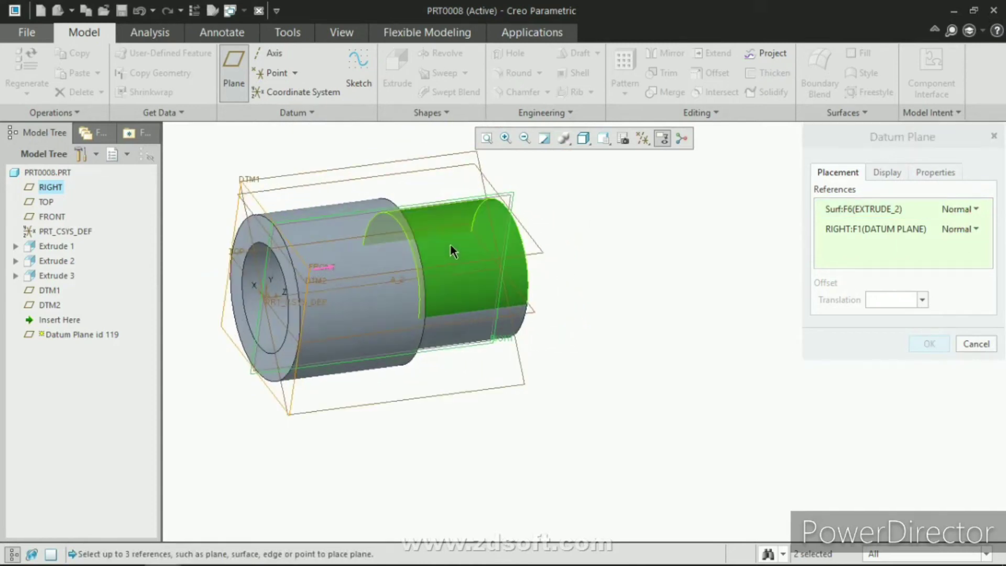
{"action": "scroll", "coordinate": [355, 243], "scroll_direction": "up", "scroll_amount": 3}
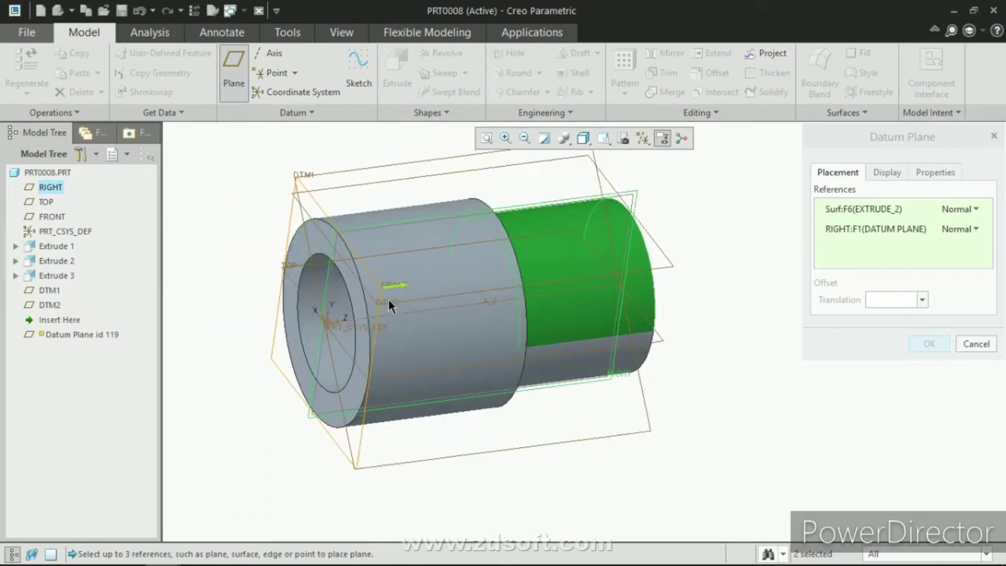
{"action": "scroll", "coordinate": [386, 305], "scroll_direction": "down", "scroll_amount": 3}
{"action": "middle_click_drag", "start_coordinate": [426, 285], "coordinate": [375, 291]}
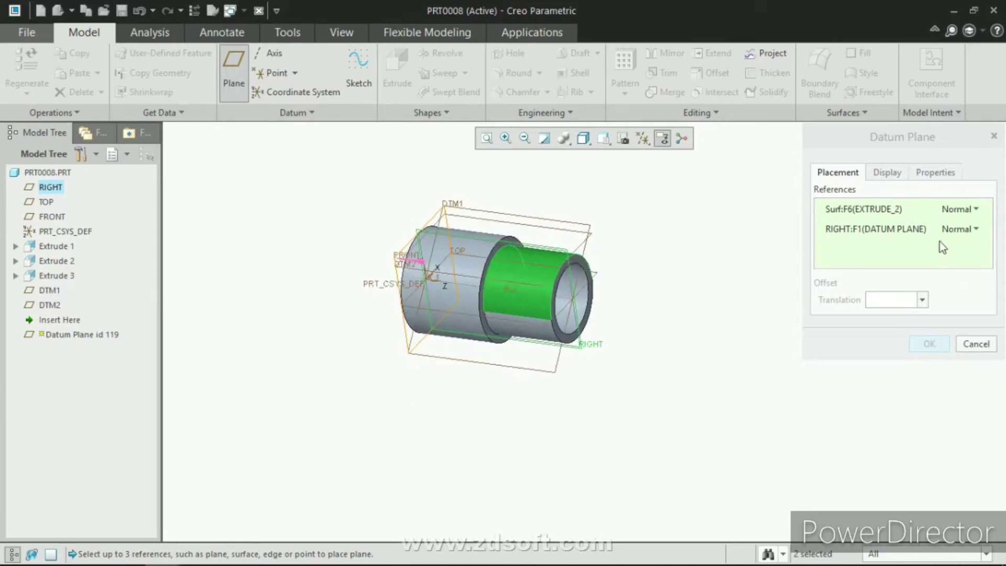
{"action": "scroll", "coordinate": [502, 256], "scroll_direction": "up", "scroll_amount": 2}
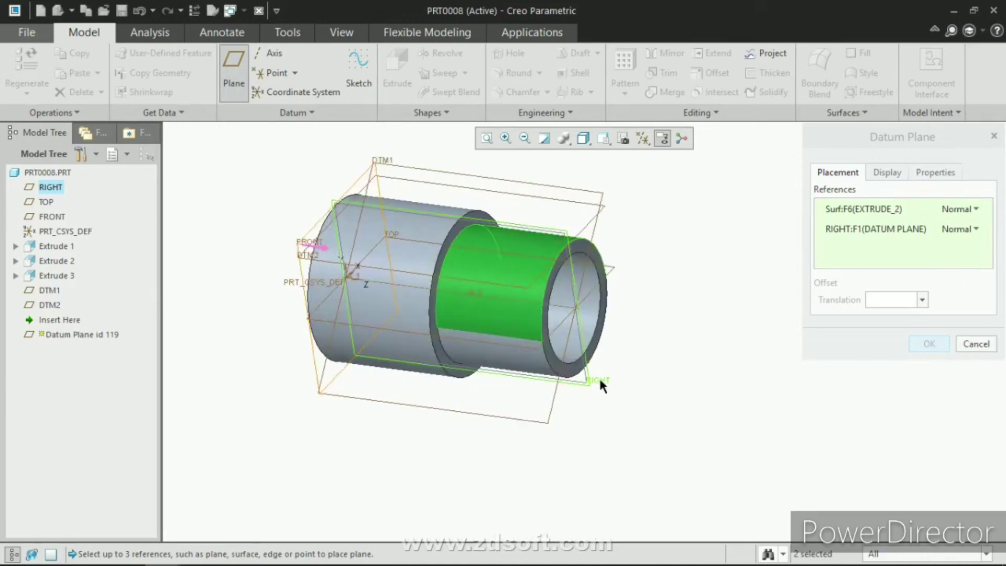
{"action": "left_click", "coordinate": [837, 231]}
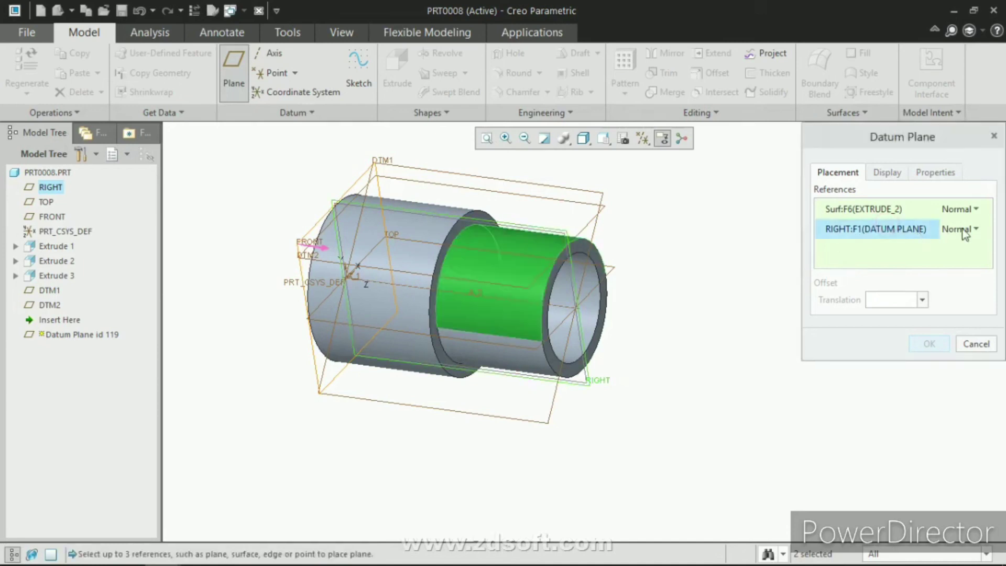
{"action": "scroll", "coordinate": [579, 274], "scroll_direction": "up", "scroll_amount": 4}
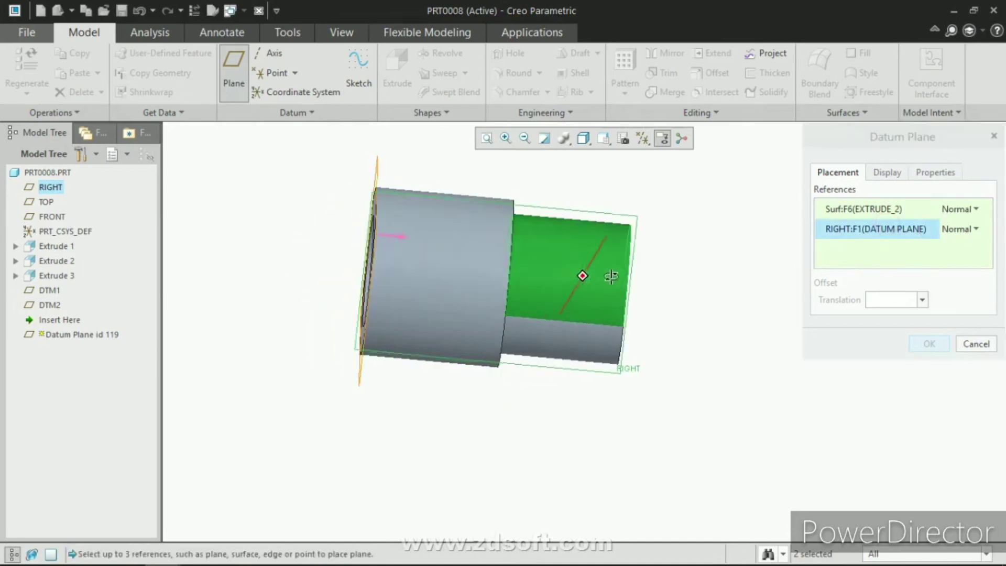
{"action": "scroll", "coordinate": [579, 267], "scroll_direction": "down", "scroll_amount": 3}
{"action": "scroll", "coordinate": [580, 275], "scroll_direction": "up", "scroll_amount": 2}
{"action": "middle_click_drag", "start_coordinate": [580, 274], "coordinate": [637, 260]}
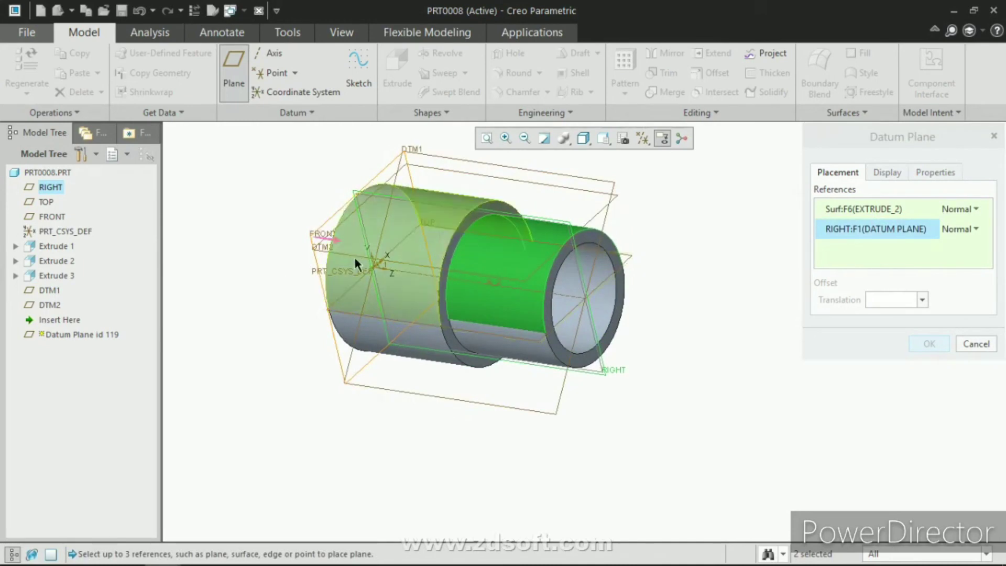
{"action": "middle_click_drag", "start_coordinate": [366, 237], "coordinate": [378, 322]}
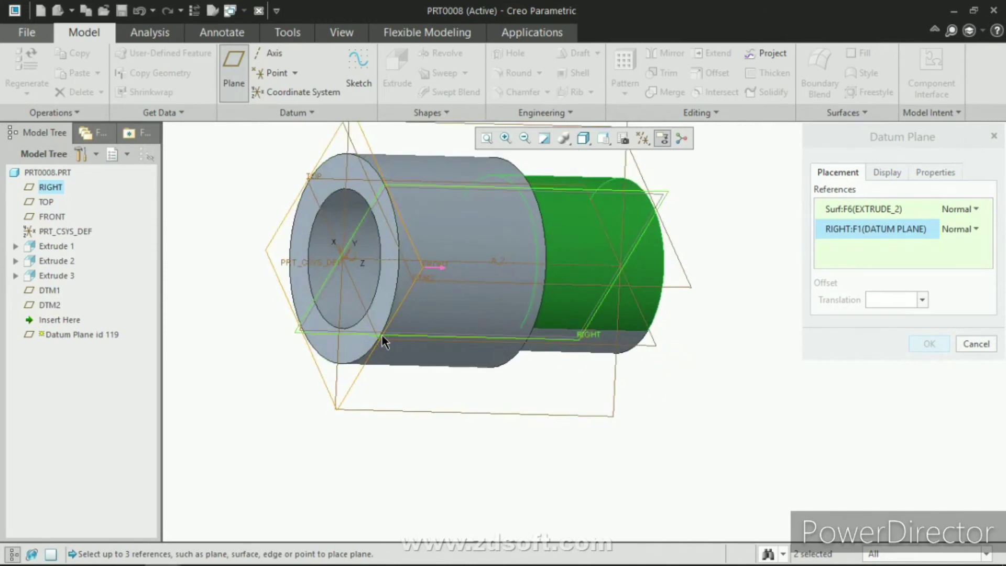
{"action": "scroll", "coordinate": [383, 338], "scroll_direction": "down", "scroll_amount": 6}
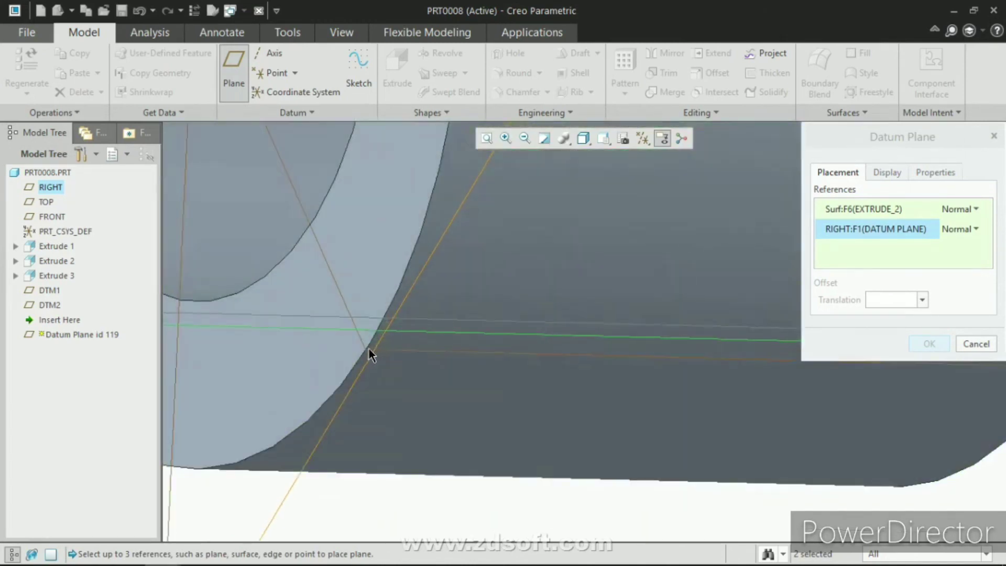
{"action": "scroll", "coordinate": [373, 327], "scroll_direction": "up", "scroll_amount": 5}
{"action": "mouse_move", "coordinate": [382, 303]}
{"action": "middle_mouse_down"}
{"action": "mouse_move", "coordinate": [392, 286]}
{"action": "mouse_move", "coordinate": [400, 294]}
{"action": "middle_mouse_up"}
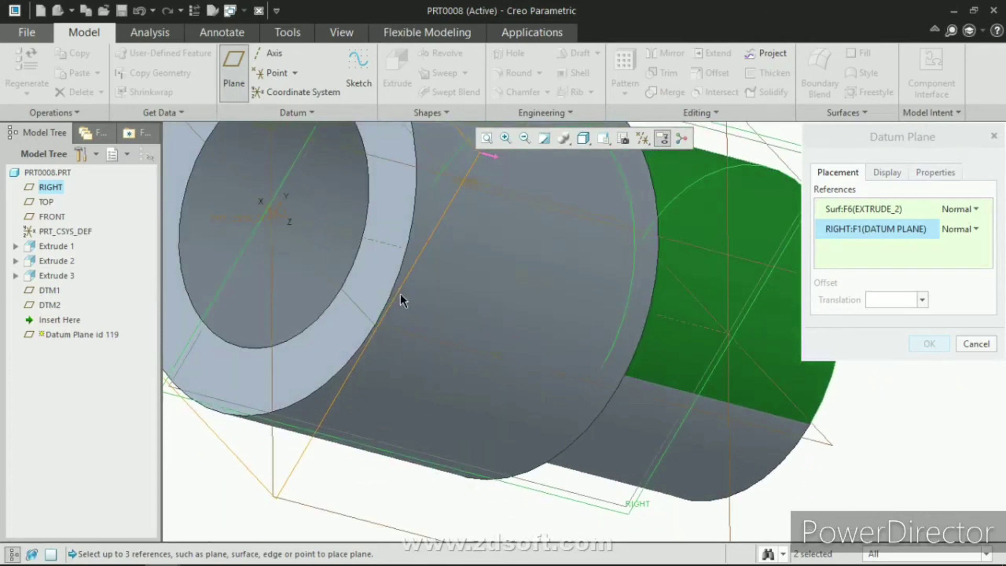
{"action": "scroll", "coordinate": [372, 315], "scroll_direction": "down", "scroll_amount": 5}
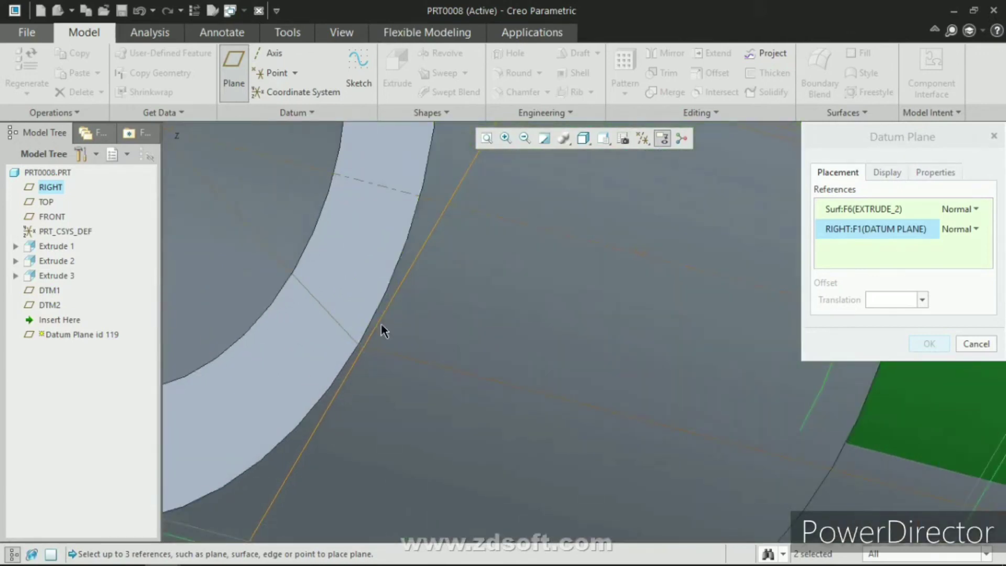
{"action": "scroll", "coordinate": [361, 292], "scroll_direction": "up", "scroll_amount": 5}
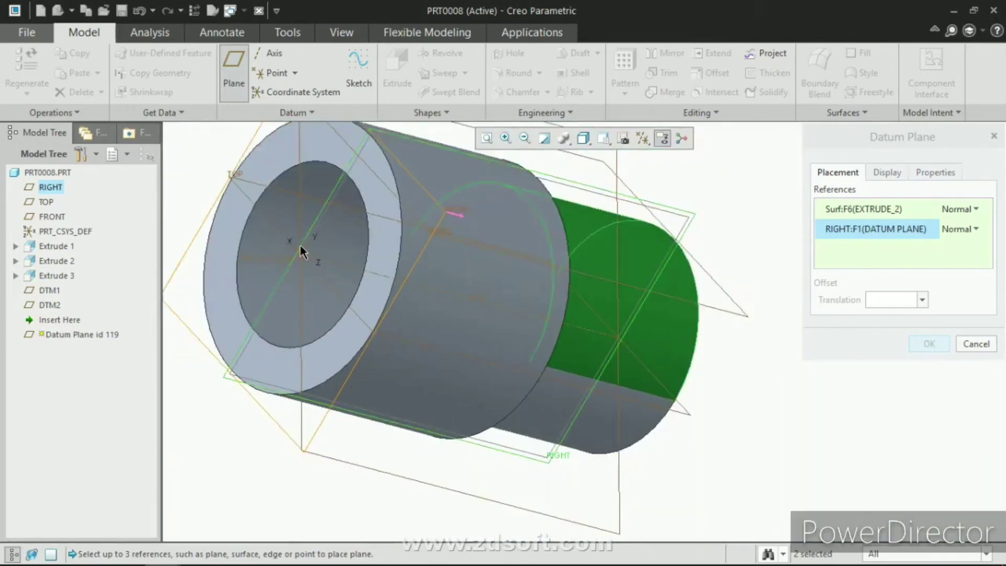
{"action": "scroll", "coordinate": [332, 286], "scroll_direction": "up", "scroll_amount": 3}
{"action": "middle_click_drag", "start_coordinate": [384, 258], "coordinate": [354, 285]}
{"action": "scroll", "coordinate": [321, 288], "scroll_direction": "up", "scroll_amount": 3}
{"action": "scroll", "coordinate": [476, 285], "scroll_direction": "down", "scroll_amount": 4}
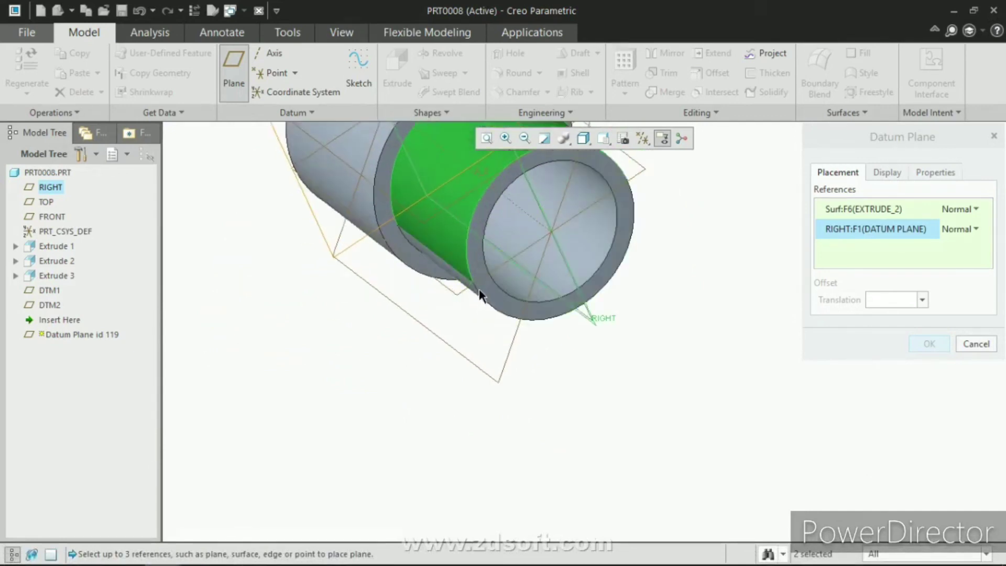
{"action": "scroll", "coordinate": [482, 287], "scroll_direction": "up", "scroll_amount": 3}
{"action": "middle_click_drag", "start_coordinate": [482, 287], "coordinate": [505, 283]}
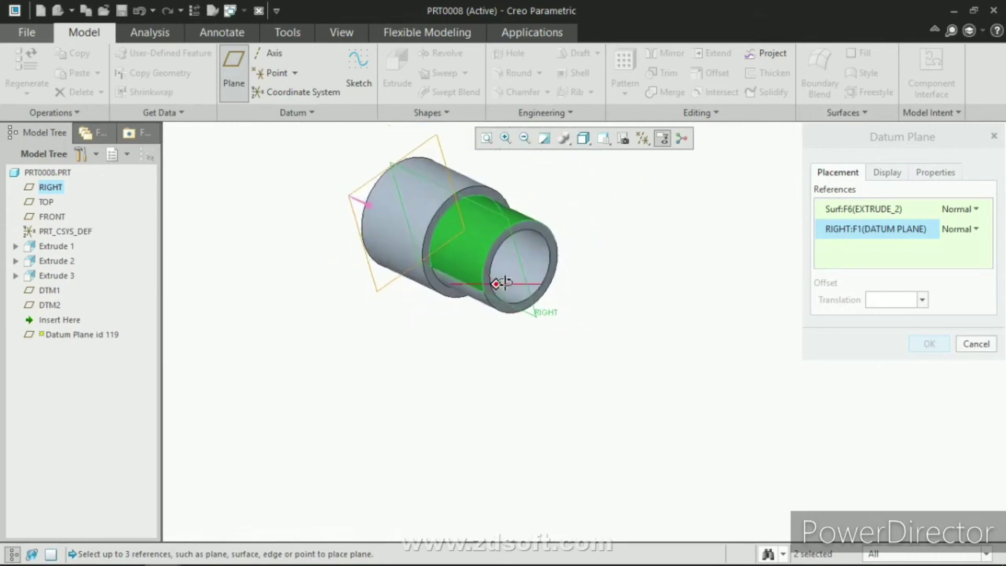
{"action": "scroll", "coordinate": [498, 250], "scroll_direction": "down", "scroll_amount": 3}
{"action": "scroll", "coordinate": [500, 245], "scroll_direction": "up", "scroll_amount": 2}
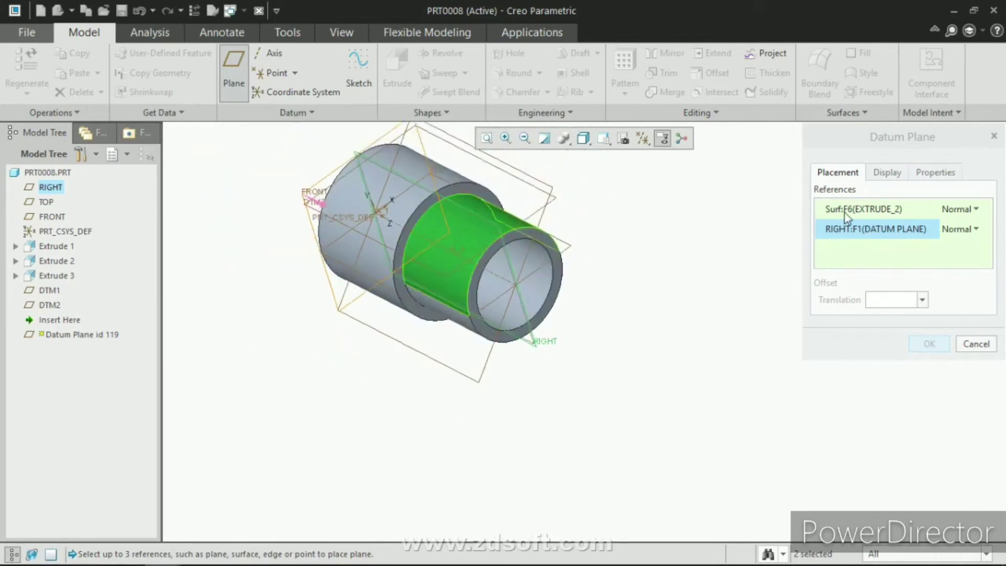
Make the plane Tangent to Surf:F6, keep RIGHT as Normal, and accept DTM3.
{"action": "left_click", "coordinate": [972, 230]}
{"action": "left_click", "coordinate": [954, 209]}
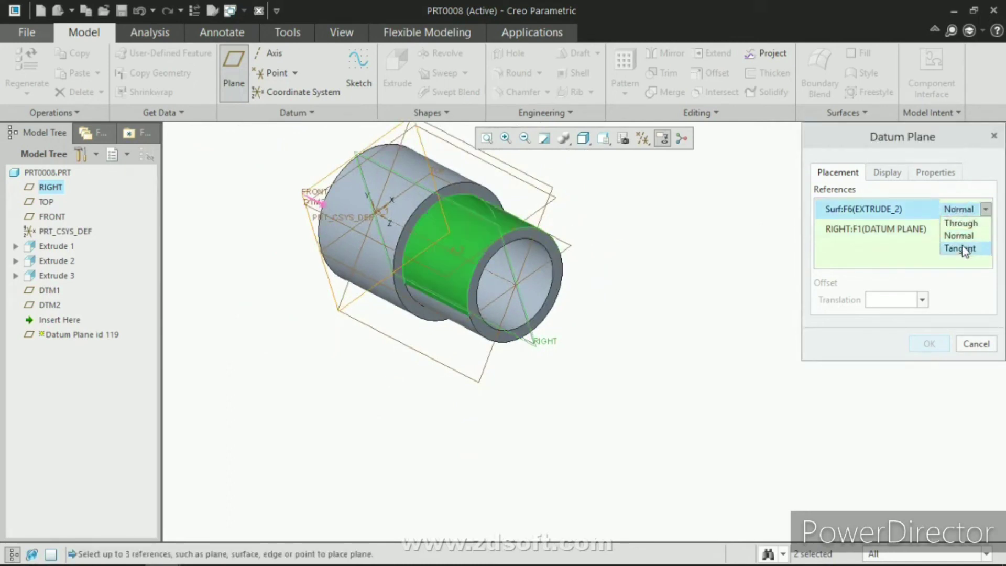
{"action": "left_click", "coordinate": [962, 248]}
{"action": "middle_click_drag", "start_coordinate": [439, 285], "coordinate": [461, 299]}
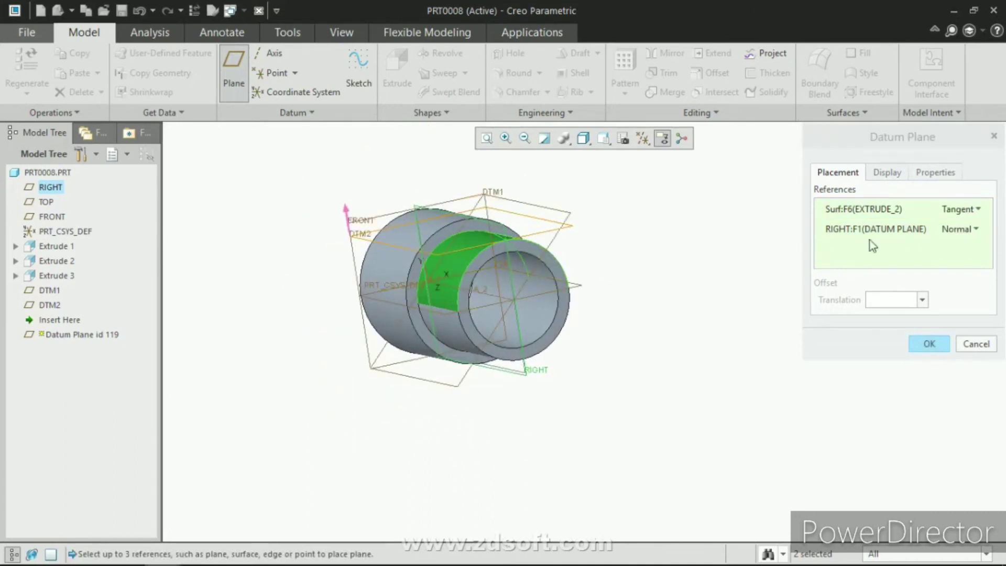
{"action": "scroll", "coordinate": [464, 243], "scroll_direction": "up", "scroll_amount": 3}
{"action": "middle_click_drag", "start_coordinate": [464, 243], "coordinate": [614, 444]}
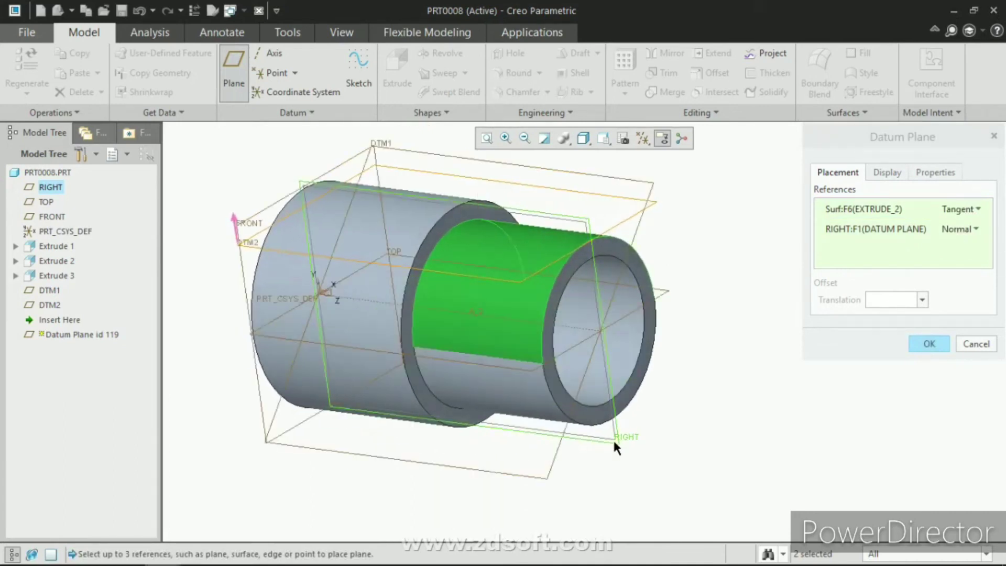
{"action": "middle_click", "coordinate": [706, 254]}
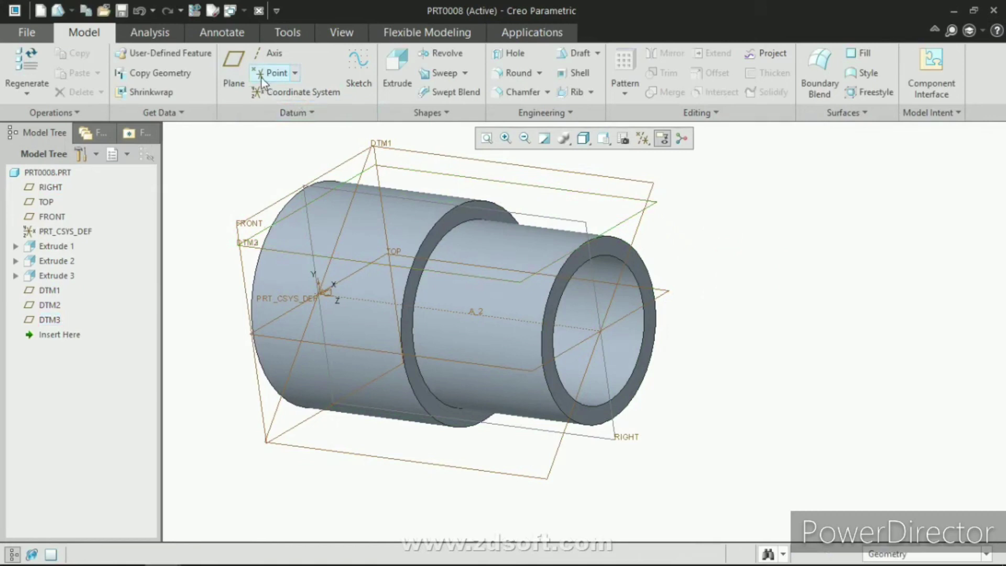
Create DTM4 with its constraint set to Through the smaller cylinder's end face.
{"action": "left_click", "coordinate": [231, 61]}
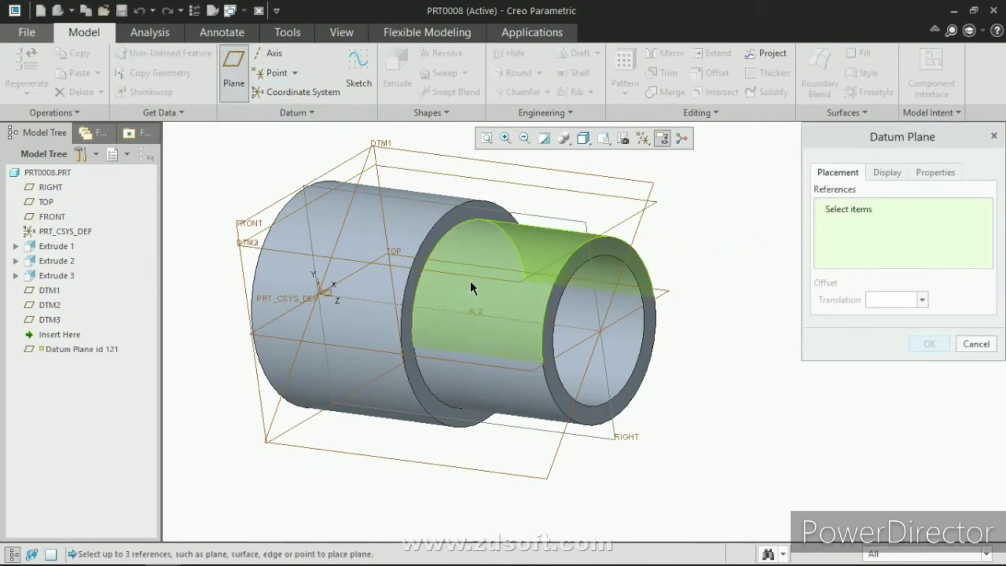
{"action": "scroll", "coordinate": [472, 283], "scroll_direction": "down", "scroll_amount": 3}
{"action": "scroll", "coordinate": [535, 321], "scroll_direction": "down", "scroll_amount": 3}
{"action": "scroll", "coordinate": [516, 288], "scroll_direction": "up", "scroll_amount": 2}
{"action": "scroll", "coordinate": [554, 236], "scroll_direction": "down", "scroll_amount": 4}
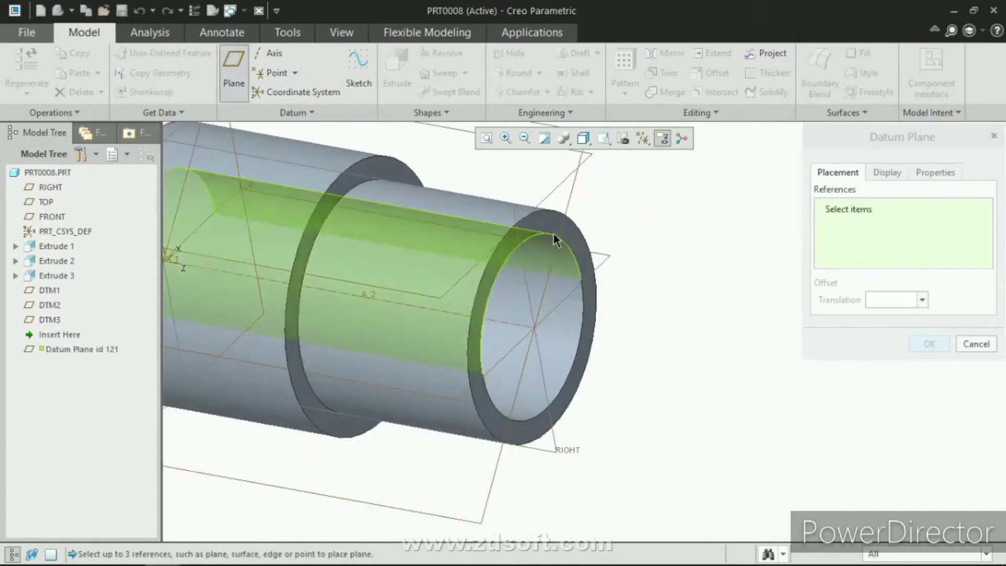
{"action": "left_click", "coordinate": [548, 223]}
{"action": "scroll", "coordinate": [566, 225], "scroll_direction": "up", "scroll_amount": 5}
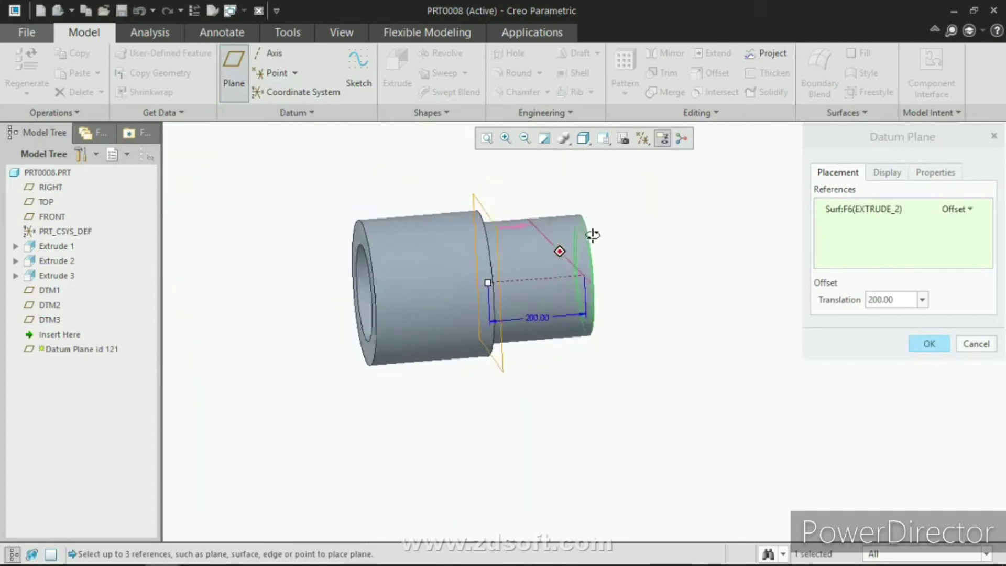
{"action": "left_click", "coordinate": [957, 209]}
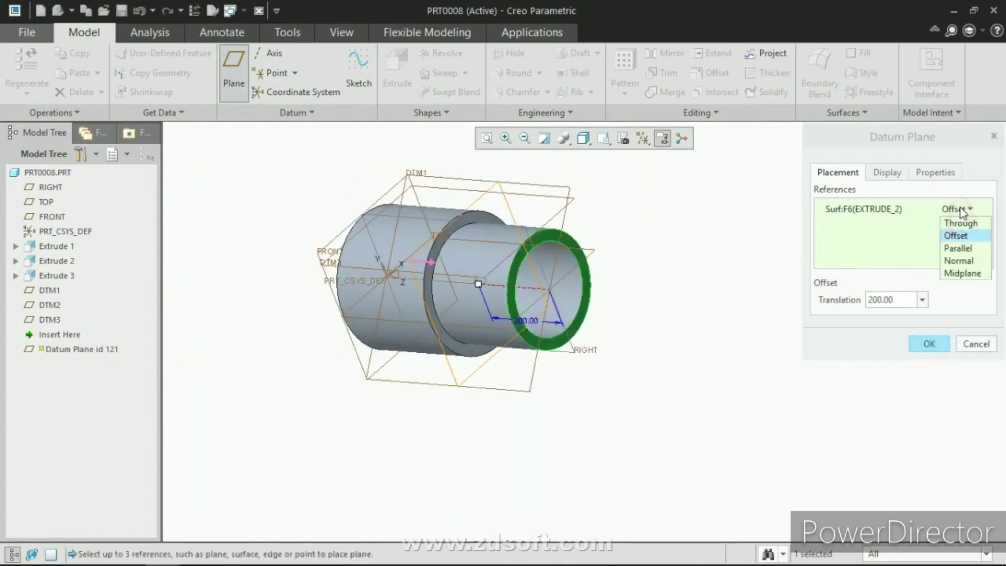
{"action": "left_click", "coordinate": [960, 223]}
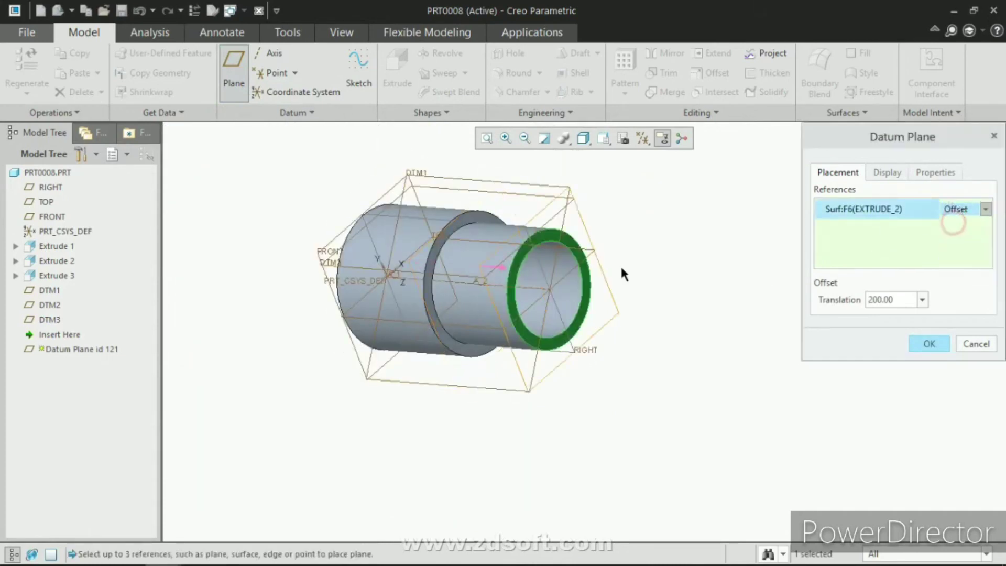
{"action": "middle_click", "coordinate": [658, 255]}
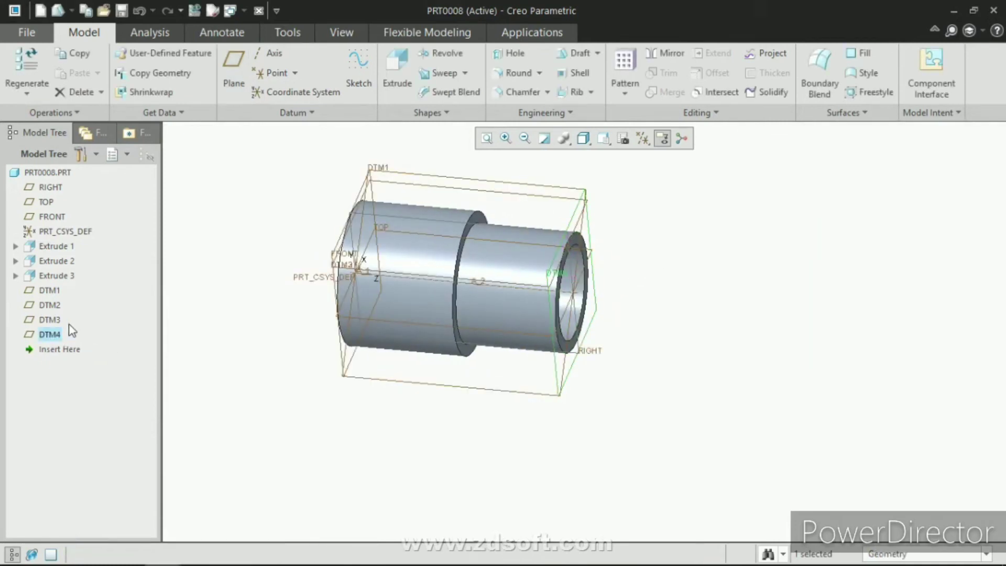
Hide datum planes DTM1 through DTM4.
{"action": "left_click", "coordinate": [70, 210]}
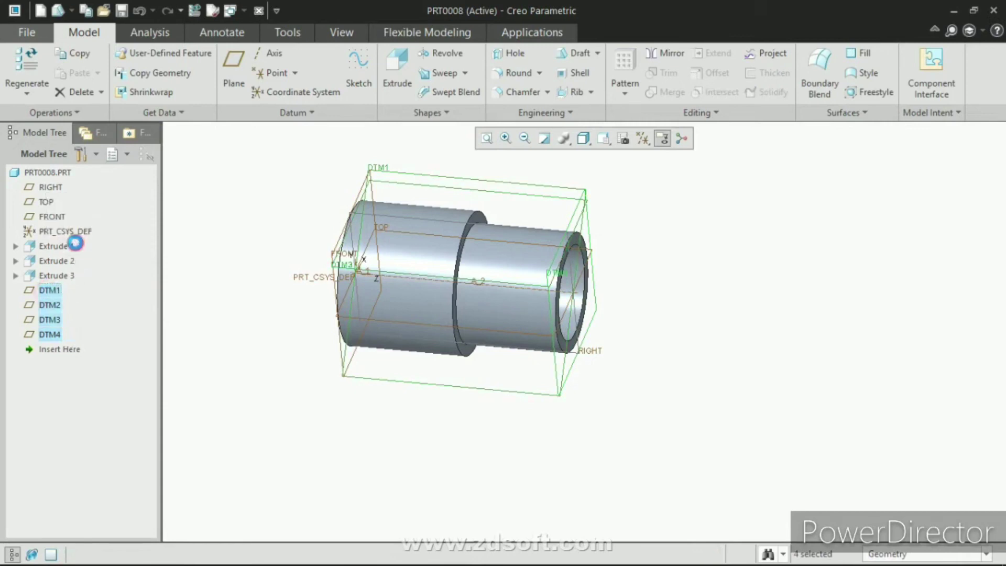
{"action": "left_click", "coordinate": [203, 240]}
{"action": "middle_click_drag", "start_coordinate": [470, 237], "coordinate": [494, 249]}
{"action": "scroll", "coordinate": [314, 209], "scroll_direction": "down", "scroll_amount": 3}
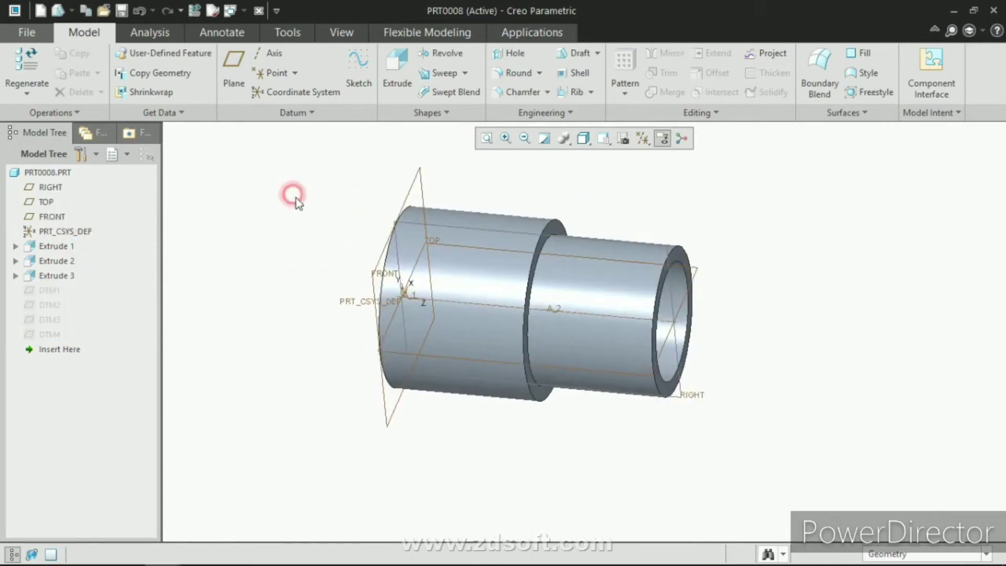
Create DTM5 as a midplane between the cylinder's end face and FRONT.
{"action": "left_click", "coordinate": [236, 73]}
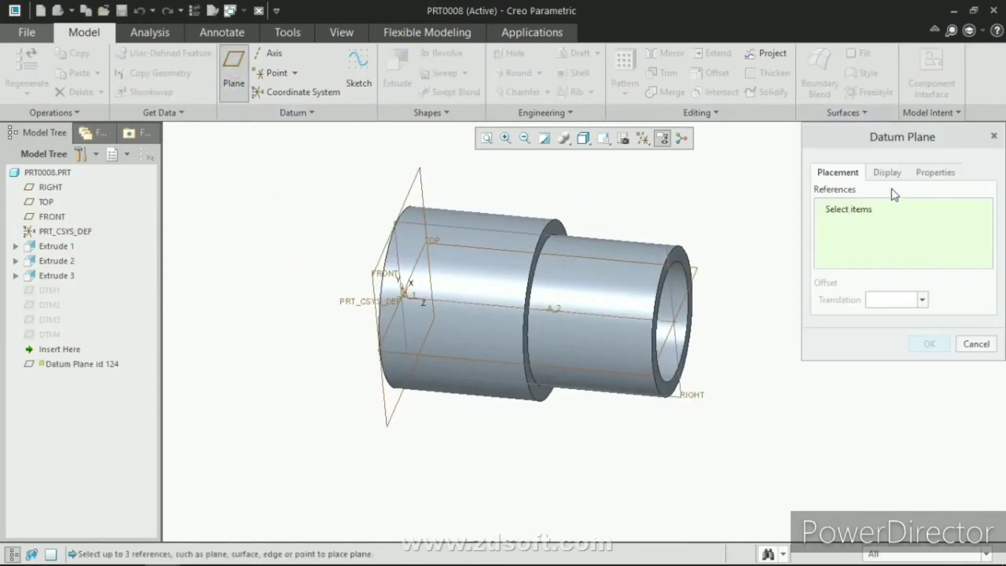
{"action": "scroll", "coordinate": [681, 257], "scroll_direction": "down", "scroll_amount": 5}
{"action": "left_click", "coordinate": [668, 251]}
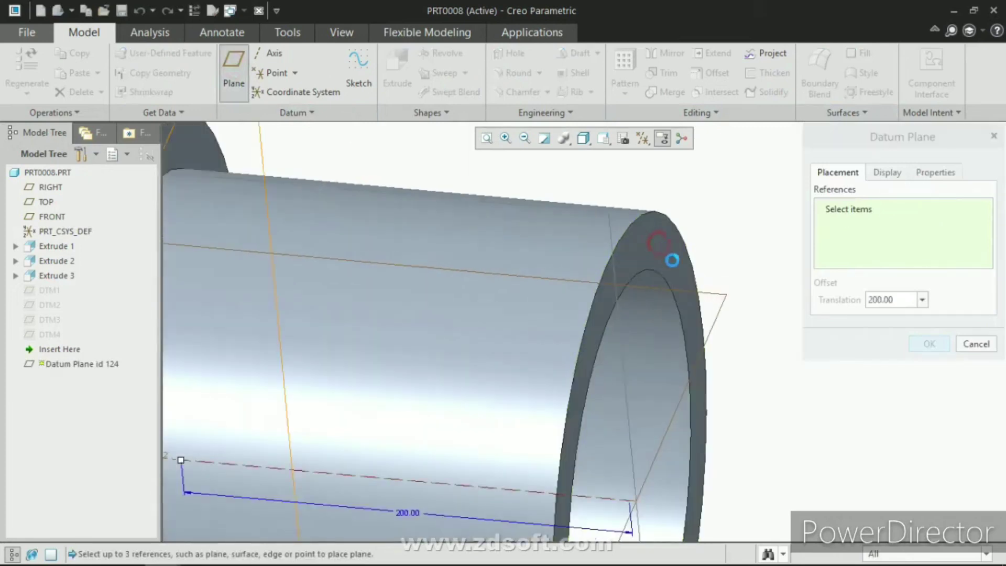
{"action": "scroll", "coordinate": [620, 289], "scroll_direction": "up", "scroll_amount": 2}
{"action": "scroll", "coordinate": [620, 284], "scroll_direction": "up", "scroll_amount": 3}
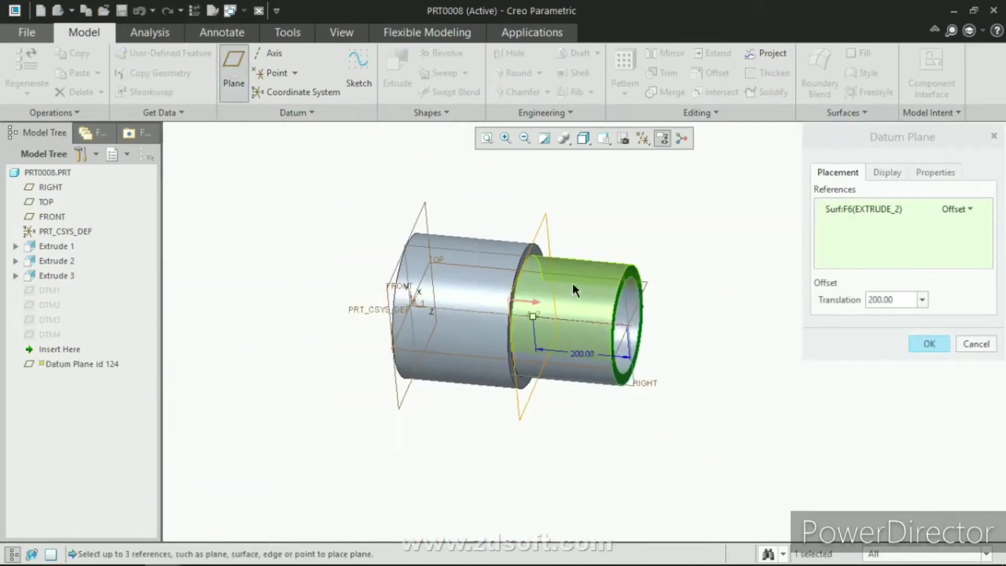
{"action": "left_click", "coordinate": [422, 211], "text": "ctrl"}
{"action": "middle_click_drag", "start_coordinate": [552, 304], "coordinate": [541, 296]}
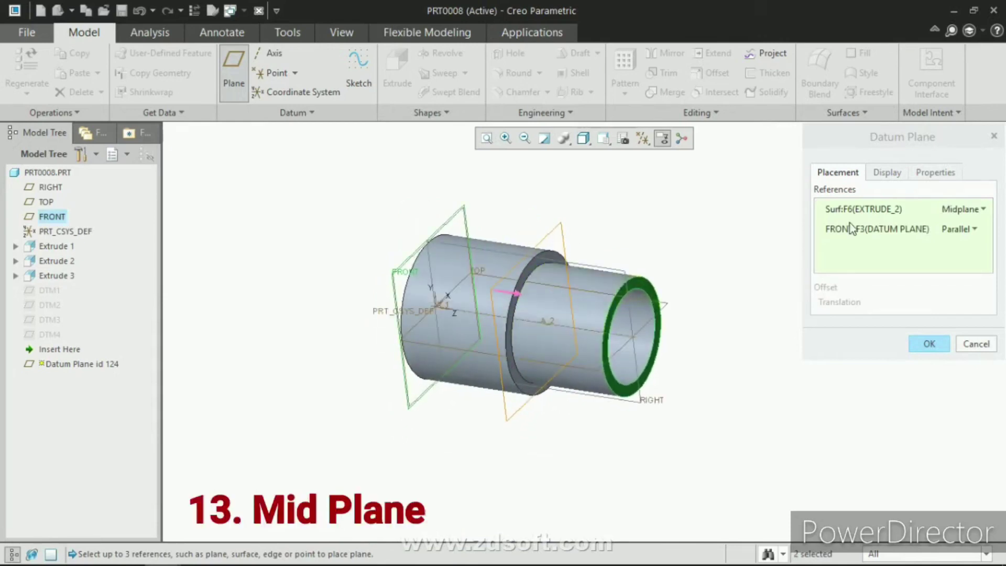
{"action": "left_click", "coordinate": [855, 206]}
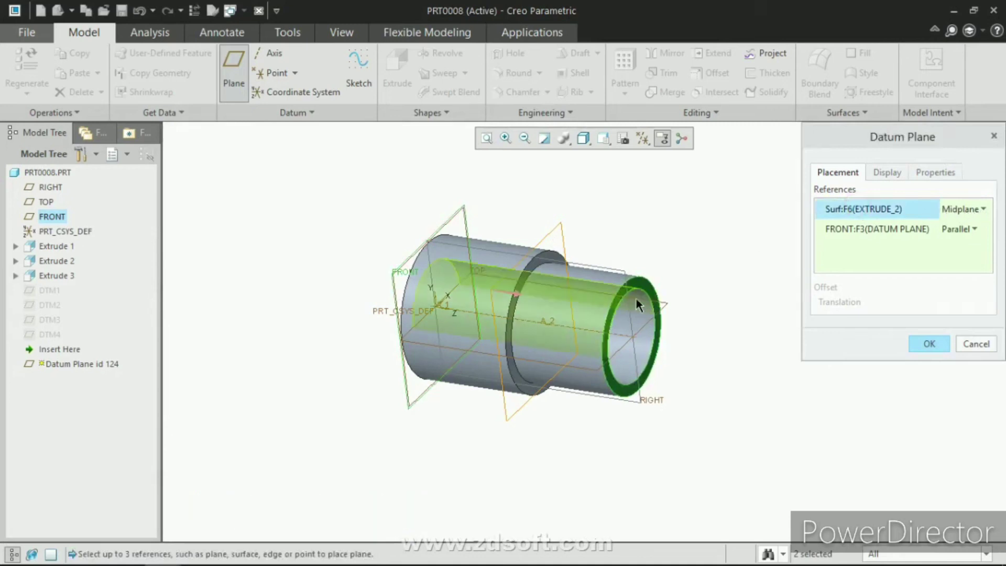
{"action": "middle_click_drag", "start_coordinate": [635, 298], "coordinate": [533, 259]}
{"action": "middle_click", "coordinate": [541, 206]}
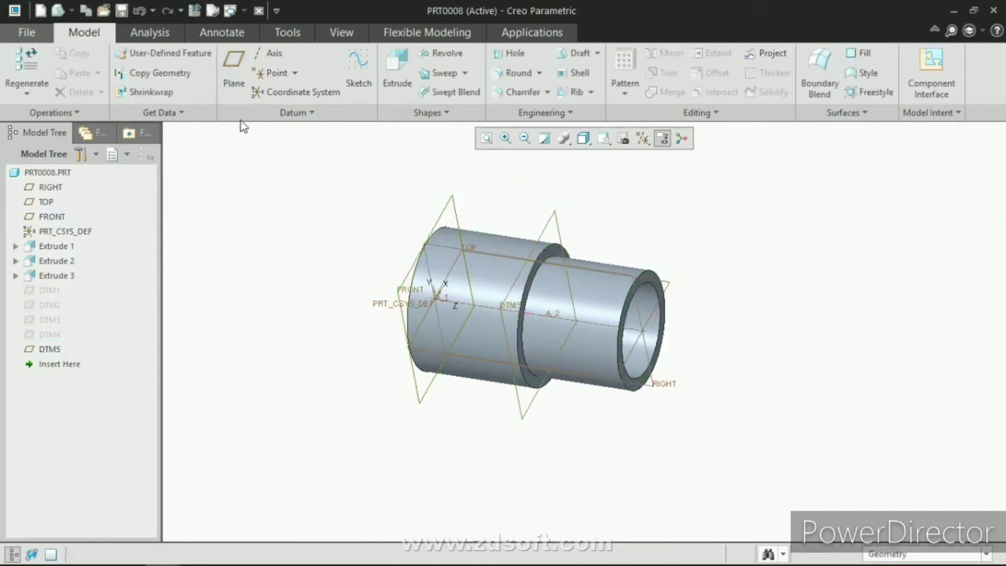
{"action": "left_click", "coordinate": [233, 73]}
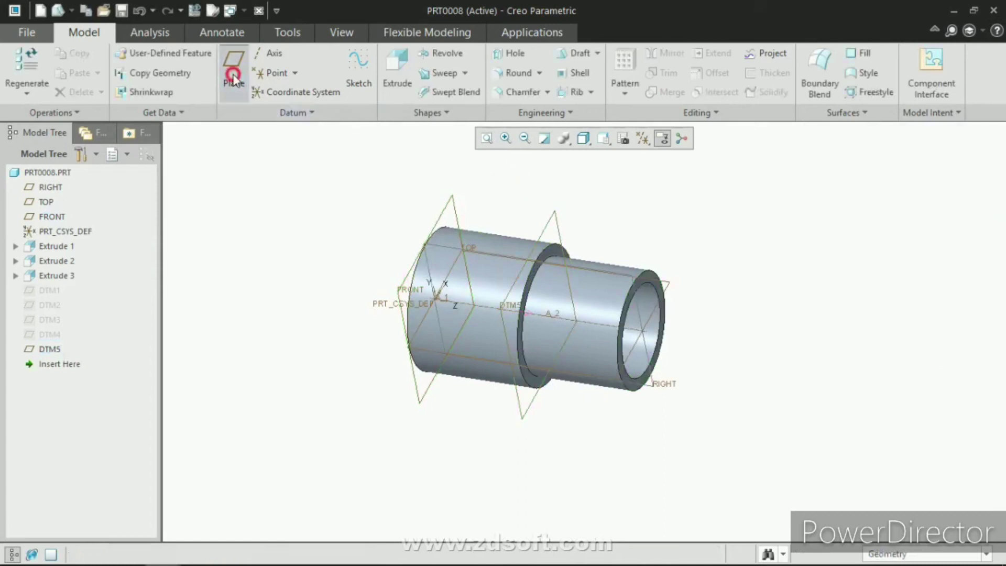
Create DTM6 as a Midplane of DTM5, with FRONT Parallel, and click OK.
{"action": "left_click", "coordinate": [557, 211]}
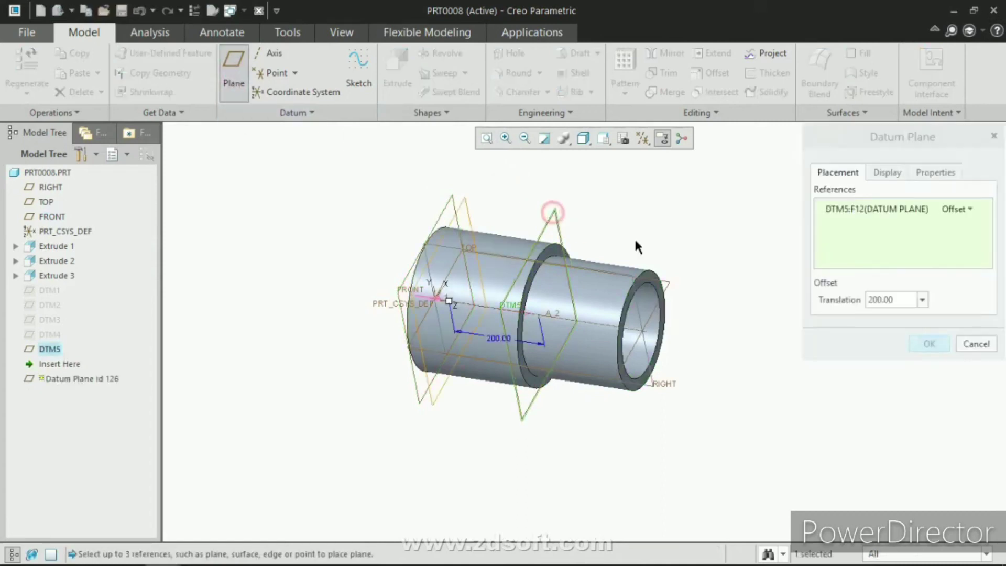
{"action": "left_click", "coordinate": [453, 198], "text": "ctrl"}
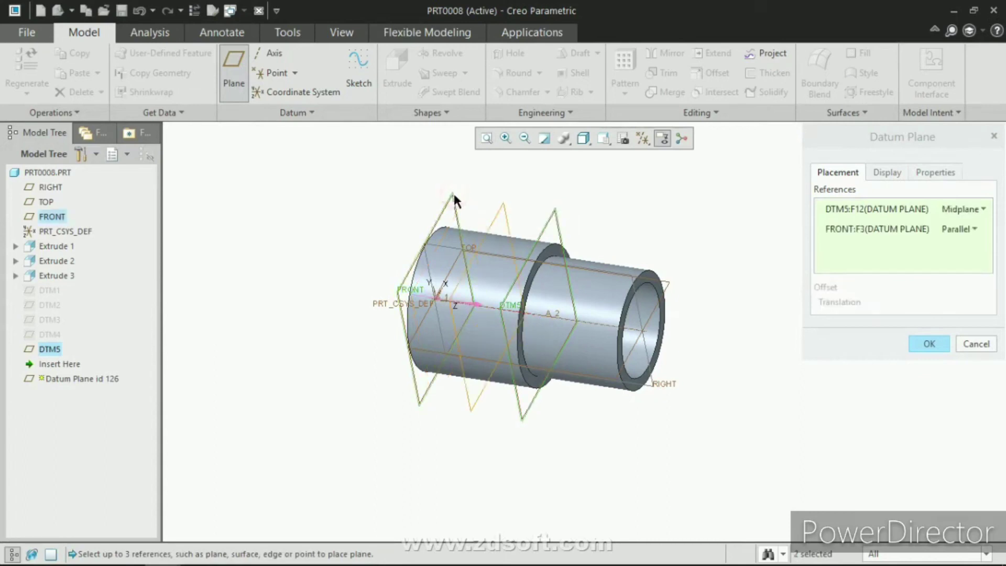
{"action": "left_click", "coordinate": [872, 209]}
{"action": "left_click", "coordinate": [862, 230]}
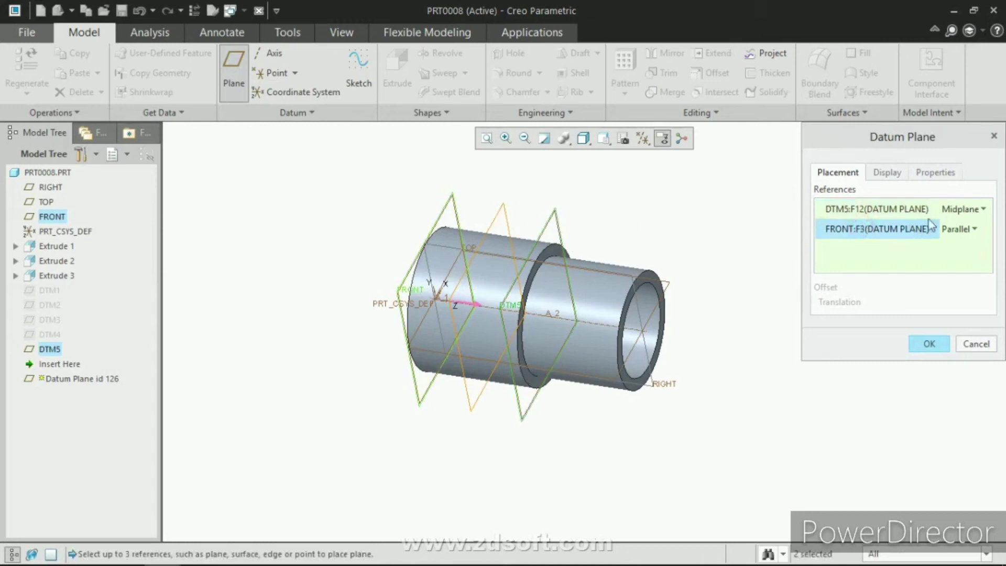
{"action": "left_click", "coordinate": [950, 210]}
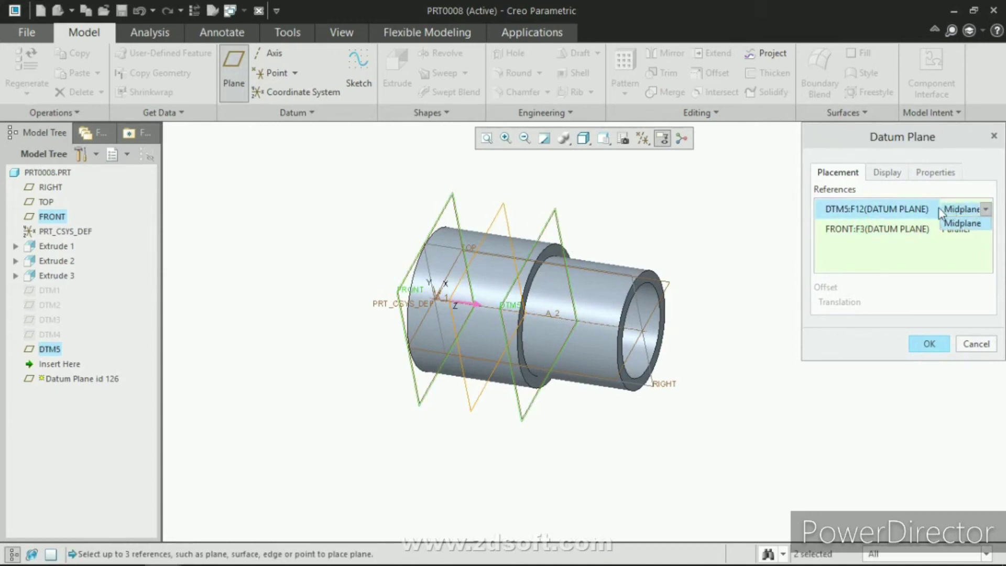
{"action": "left_click", "coordinate": [963, 223]}
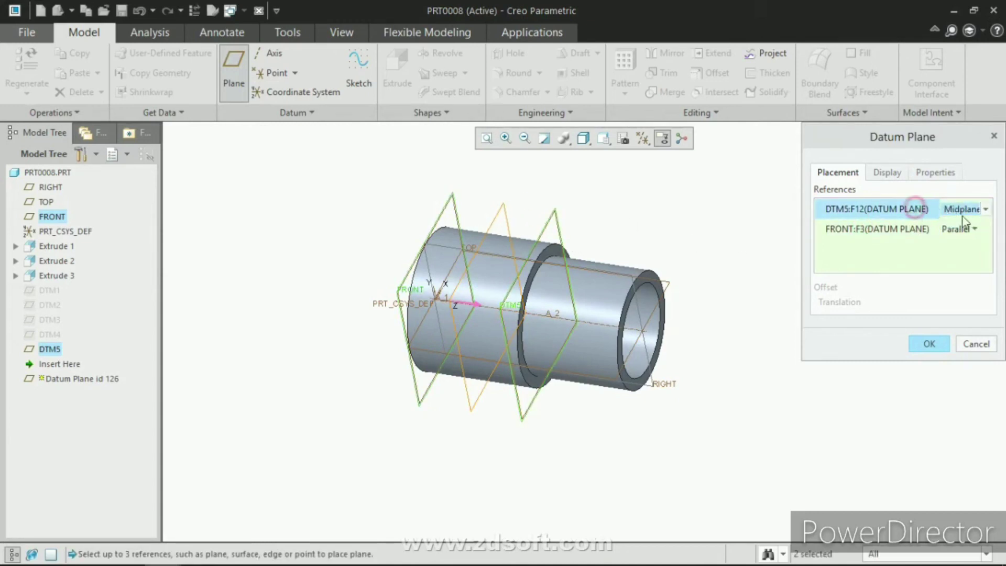
{"action": "left_click", "coordinate": [922, 343]}
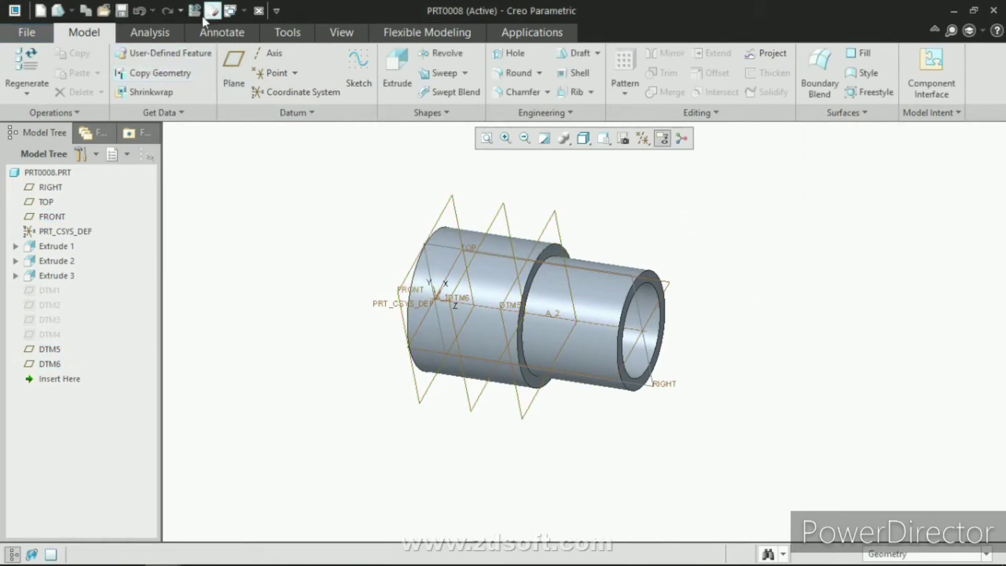
Switch to the PRT0009 part window.
{"action": "left_click", "coordinate": [239, 11]}
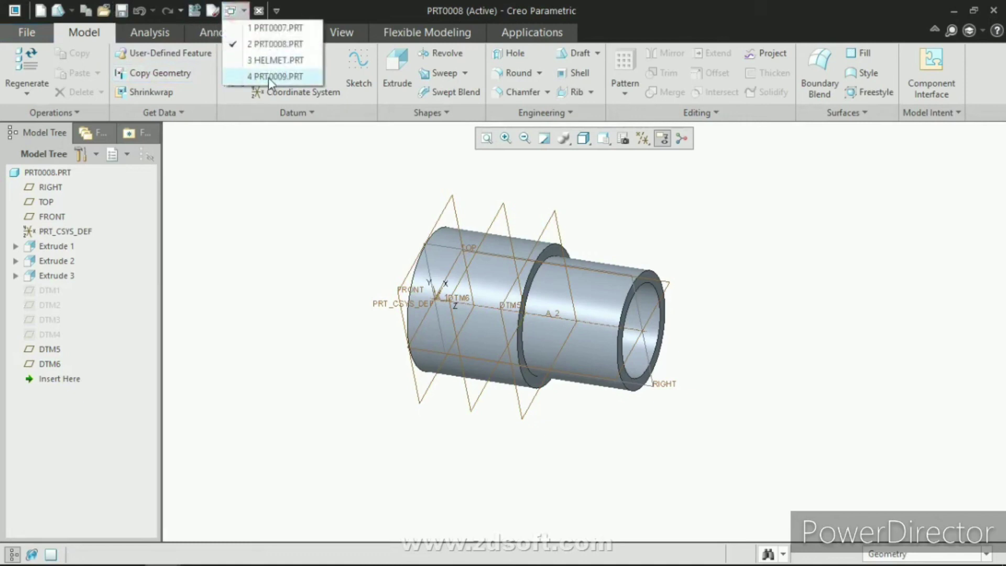
{"action": "left_click", "coordinate": [271, 75]}
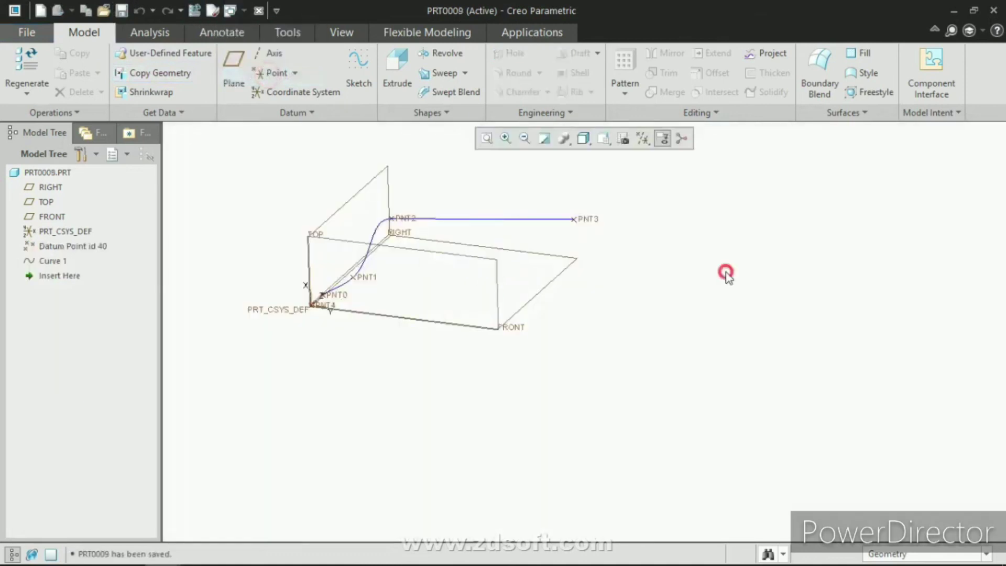
{"action": "scroll", "coordinate": [356, 230], "scroll_direction": "down", "scroll_amount": 2}
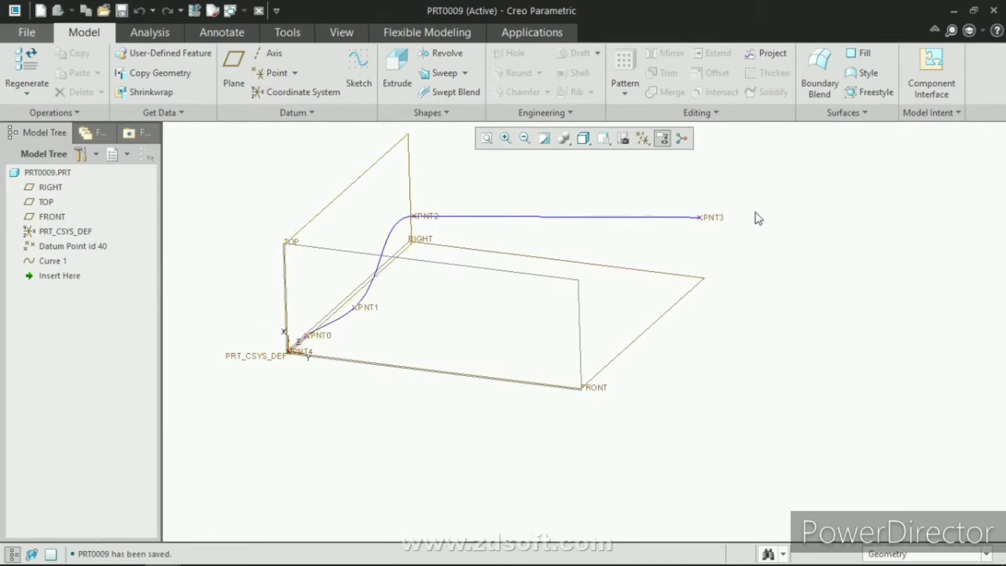
Create DTM1 through end point PNT3 and normal to Curve 1.
{"action": "left_click", "coordinate": [225, 61]}
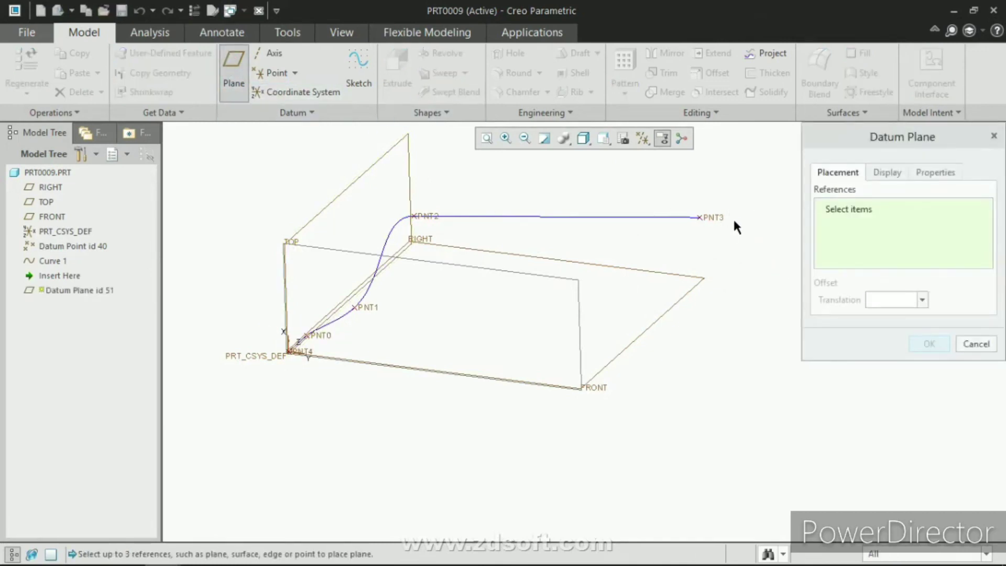
{"action": "left_click", "coordinate": [718, 216]}
{"action": "scroll", "coordinate": [706, 222], "scroll_direction": "down", "scroll_amount": 3}
{"action": "scroll", "coordinate": [689, 219], "scroll_direction": "down", "scroll_amount": 2}
{"action": "left_click", "coordinate": [650, 196]}
{"action": "scroll", "coordinate": [620, 226], "scroll_direction": "up", "scroll_amount": 5}
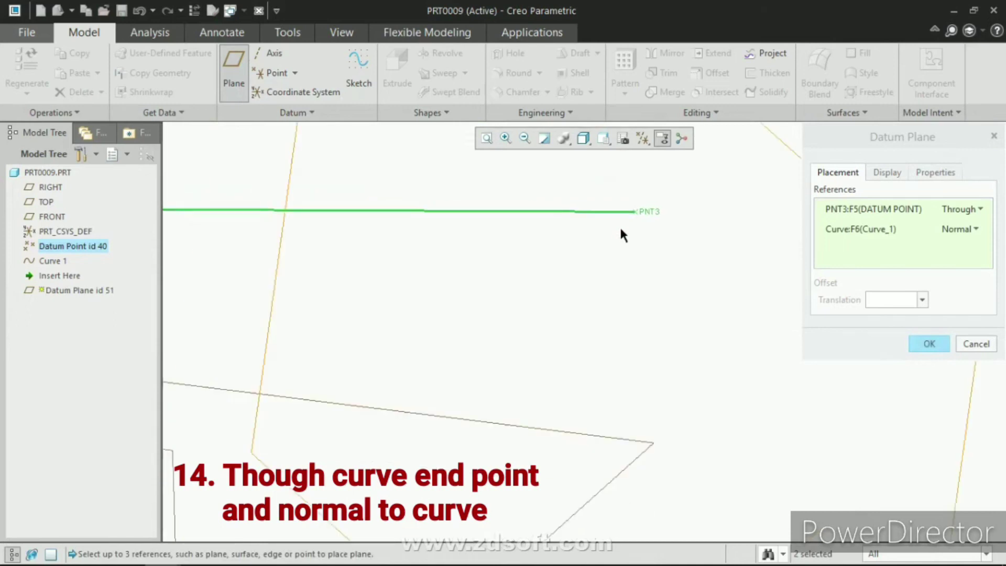
{"action": "mouse_move", "coordinate": [622, 226]}
{"action": "middle_mouse_down"}
{"action": "mouse_move", "coordinate": [620, 246]}
{"action": "mouse_move", "coordinate": [651, 240]}
{"action": "mouse_move", "coordinate": [618, 235]}
{"action": "mouse_move", "coordinate": [613, 209]}
{"action": "mouse_move", "coordinate": [611, 227]}
{"action": "middle_mouse_up"}
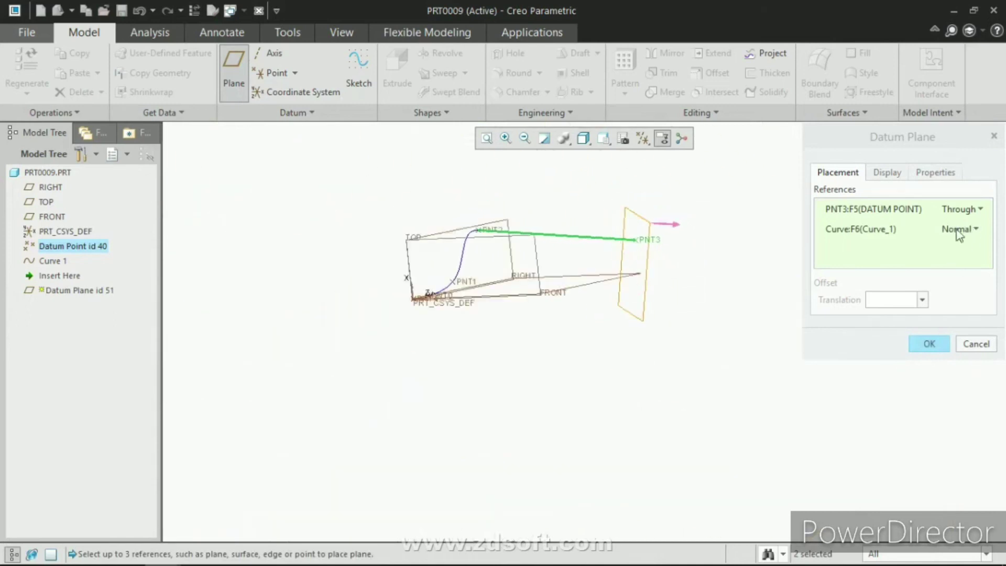
{"action": "middle_click_drag", "start_coordinate": [661, 232], "coordinate": [680, 256]}
{"action": "scroll", "coordinate": [661, 242], "scroll_direction": "up", "scroll_amount": 4}
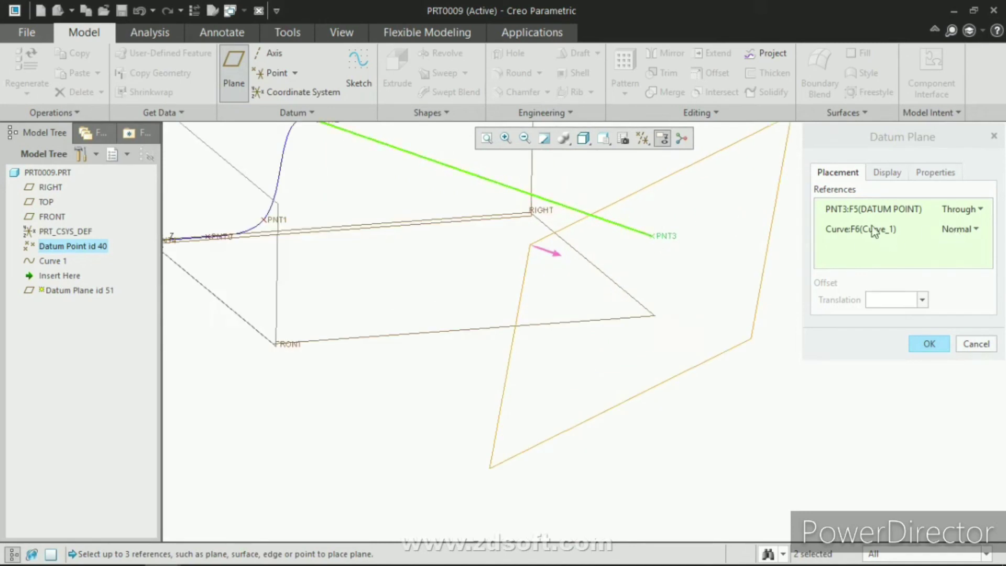
{"action": "middle_click", "coordinate": [681, 265]}
{"action": "scroll", "coordinate": [775, 279], "scroll_direction": "down", "scroll_amount": 2}
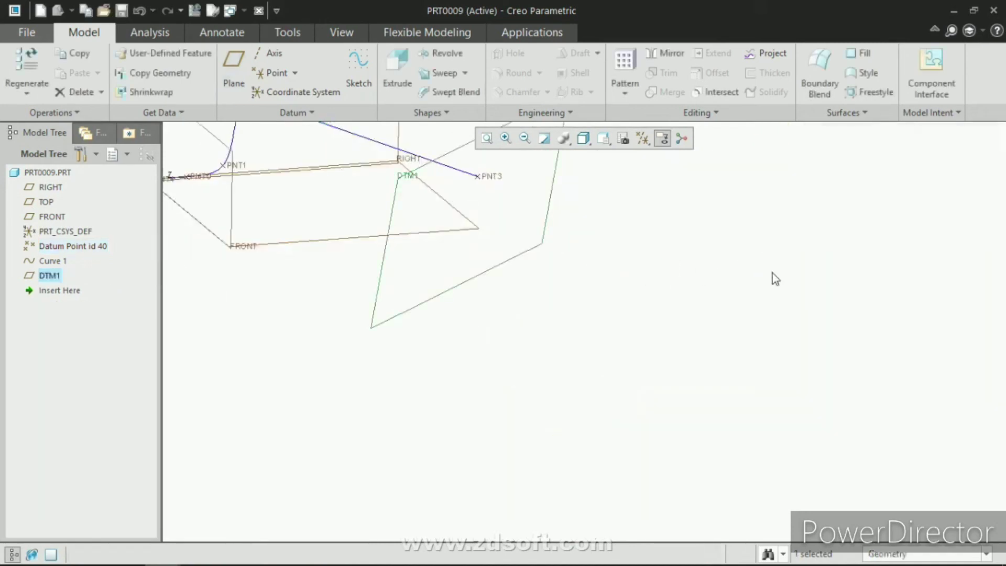
Start a sketch on DTM1 in Sketch View with PNT3 added as a reference.
{"action": "left_click", "coordinate": [658, 284]}
{"action": "scroll", "coordinate": [658, 284], "scroll_direction": "down", "scroll_amount": 2}
{"action": "middle_click_drag", "start_coordinate": [602, 283], "coordinate": [624, 288]}
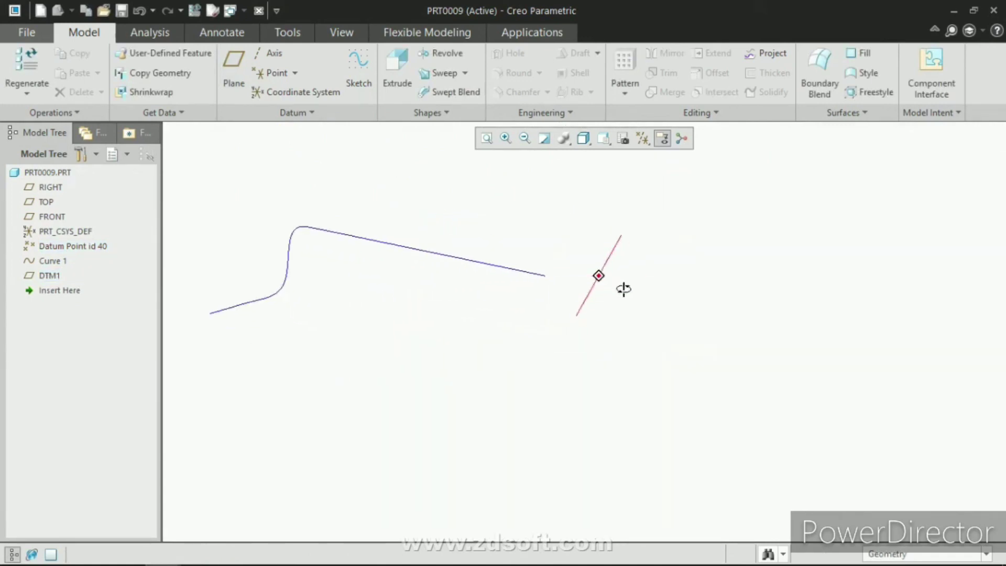
{"action": "left_click", "coordinate": [563, 218]}
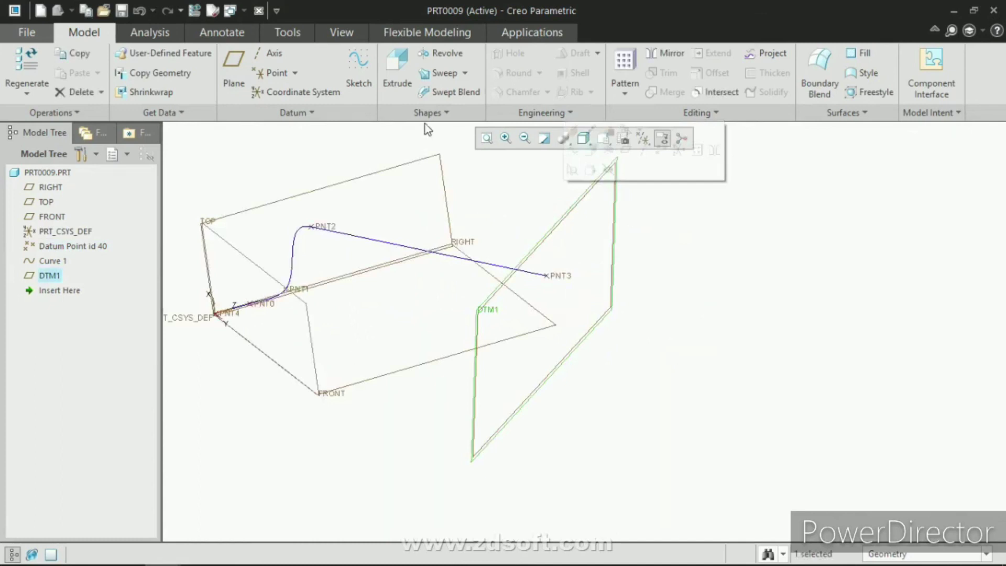
{"action": "left_click", "coordinate": [358, 71]}
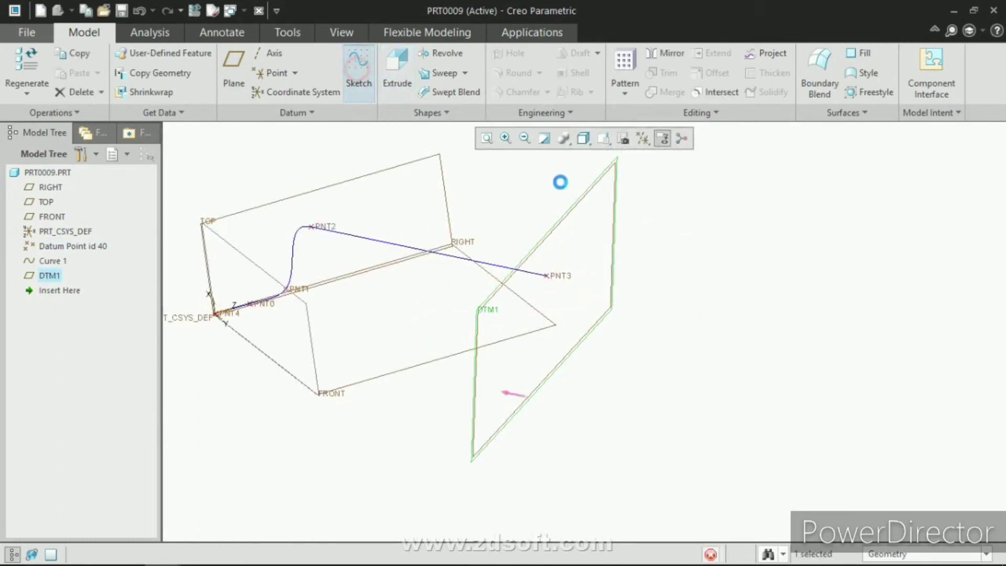
{"action": "right_click", "coordinate": [565, 257]}
{"action": "left_click", "coordinate": [622, 139]}
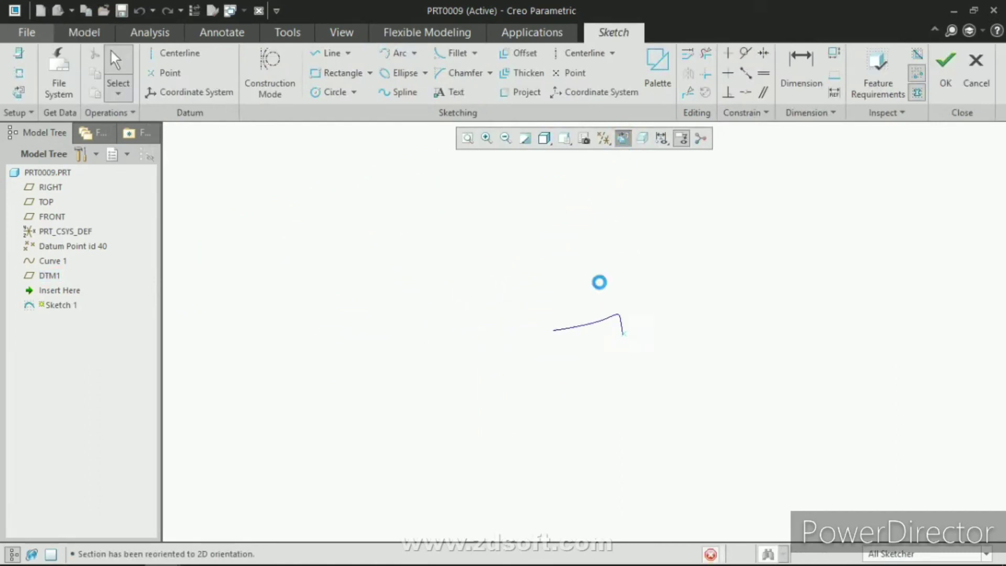
{"action": "right_click", "coordinate": [555, 270]}
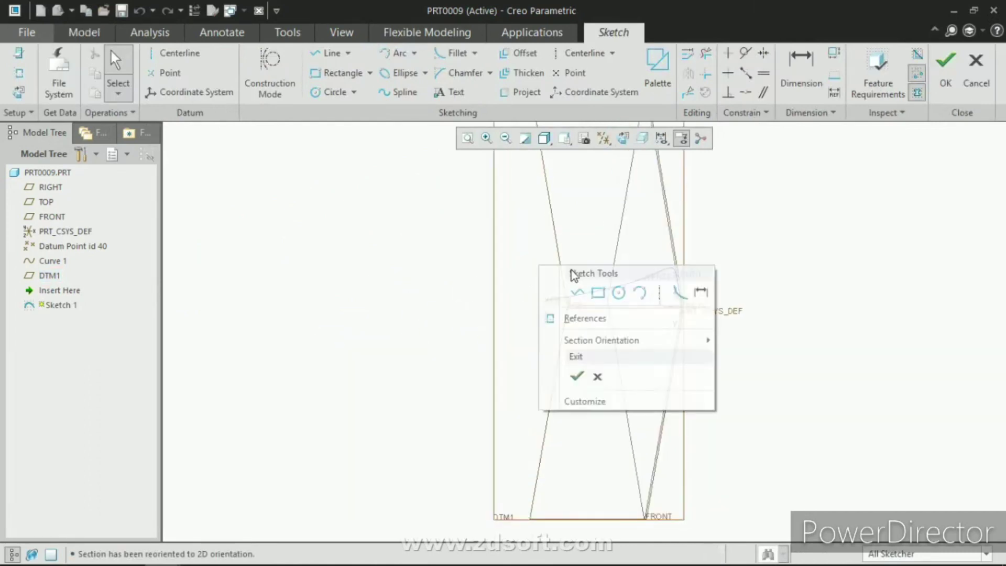
{"action": "left_click", "coordinate": [579, 319]}
{"action": "left_click", "coordinate": [543, 286]}
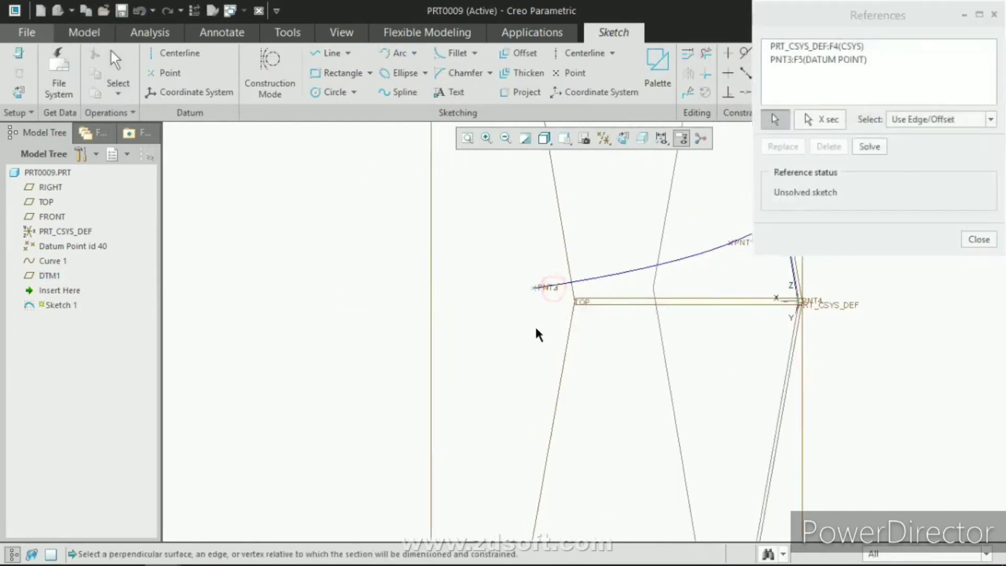
Draw a circle centred on PNT3 with diameter 100 and finish Sketch 1.
{"action": "left_click", "coordinate": [316, 93]}
{"action": "left_click", "coordinate": [533, 287]}
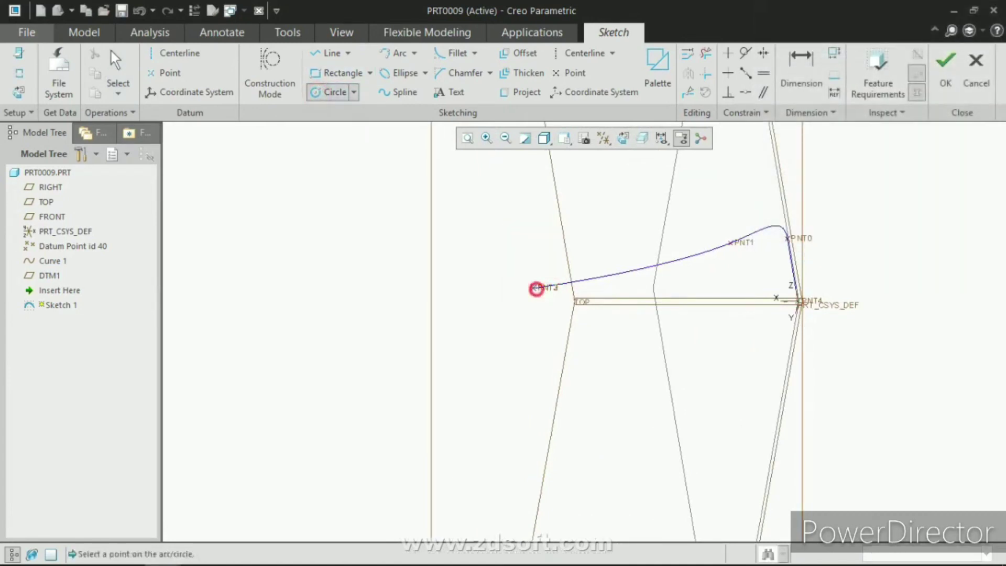
{"action": "left_click", "coordinate": [511, 231]}
{"action": "middle_click", "coordinate": [548, 301]}
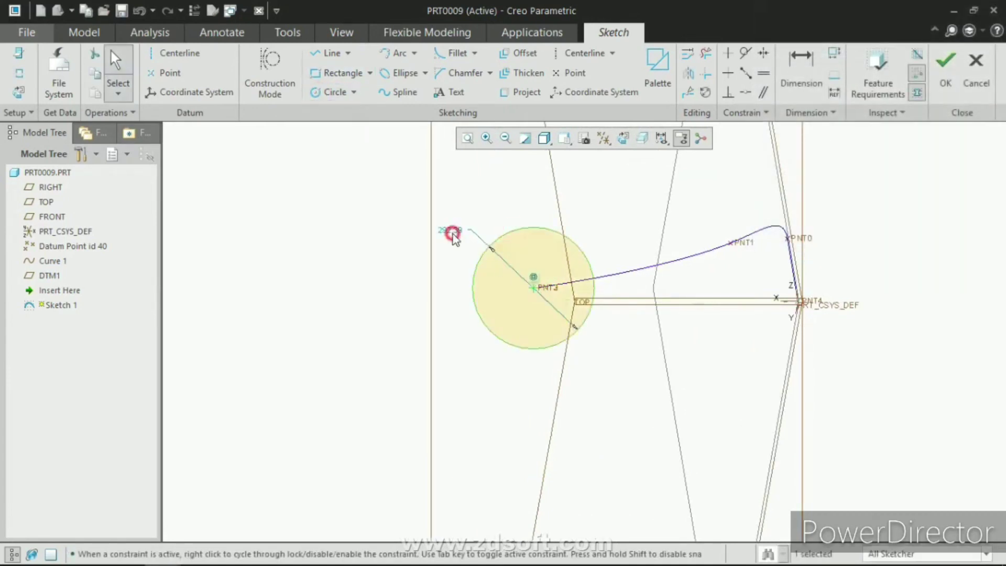
{"action": "double_click", "coordinate": [451, 228]}
{"action": "type", "text": "100"}
{"action": "key", "text": "Return"}
{"action": "left_click", "coordinate": [945, 68]}
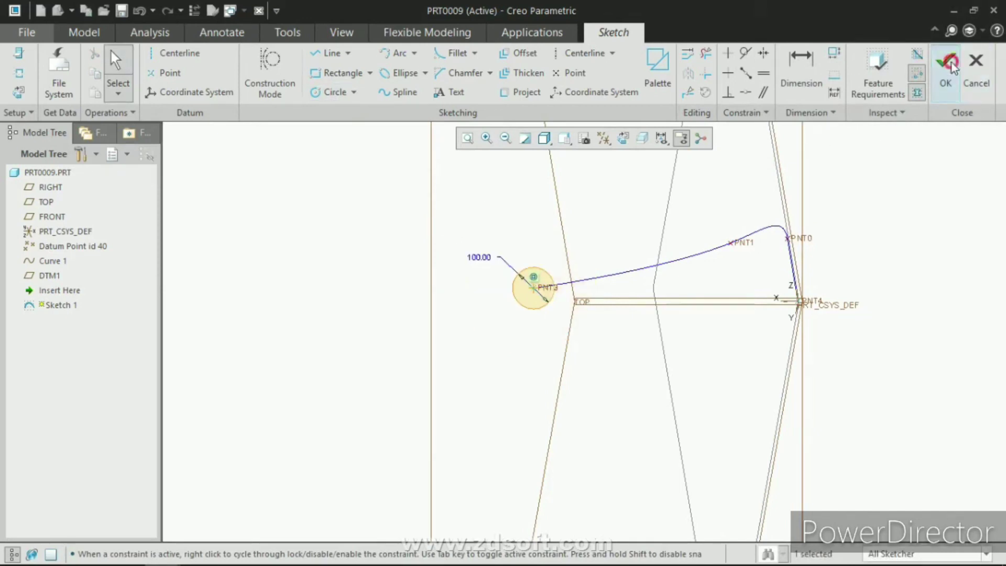
{"action": "mouse_move", "coordinate": [456, 327]}
{"action": "middle_mouse_down"}
{"action": "mouse_move", "coordinate": [475, 328]}
{"action": "mouse_move", "coordinate": [539, 272]}
{"action": "mouse_move", "coordinate": [498, 276]}
{"action": "mouse_move", "coordinate": [507, 283]}
{"action": "mouse_move", "coordinate": [435, 362]}
{"action": "middle_mouse_up"}
{"action": "left_click", "coordinate": [435, 362]}
Start a datum plane Through PNT3 and Normal to the curve.
{"action": "scroll", "coordinate": [440, 335], "scroll_direction": "up", "scroll_amount": 5}
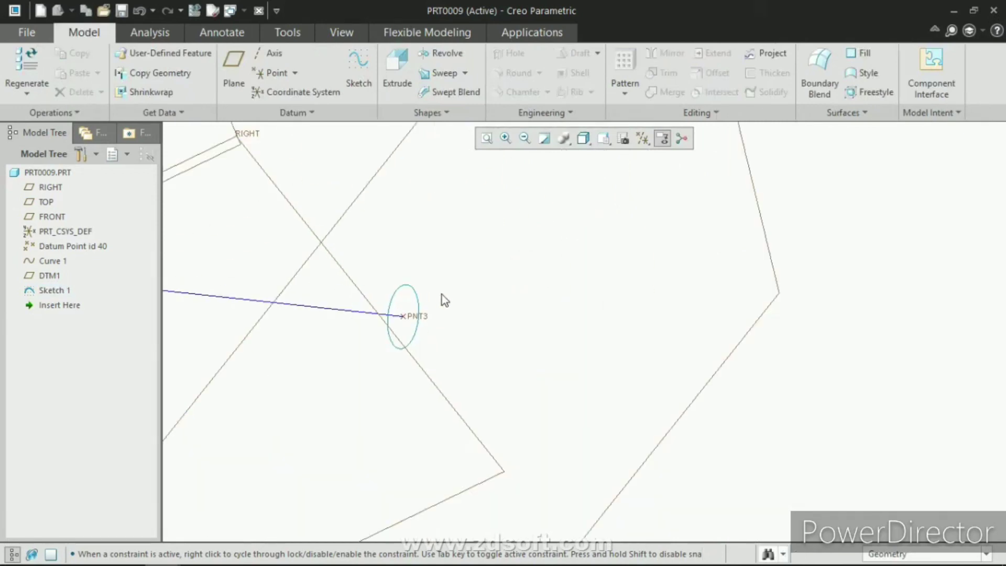
{"action": "scroll", "coordinate": [552, 306], "scroll_direction": "down", "scroll_amount": 5}
{"action": "middle_click_drag", "start_coordinate": [549, 312], "coordinate": [554, 319]}
{"action": "scroll", "coordinate": [498, 306], "scroll_direction": "up", "scroll_amount": 3}
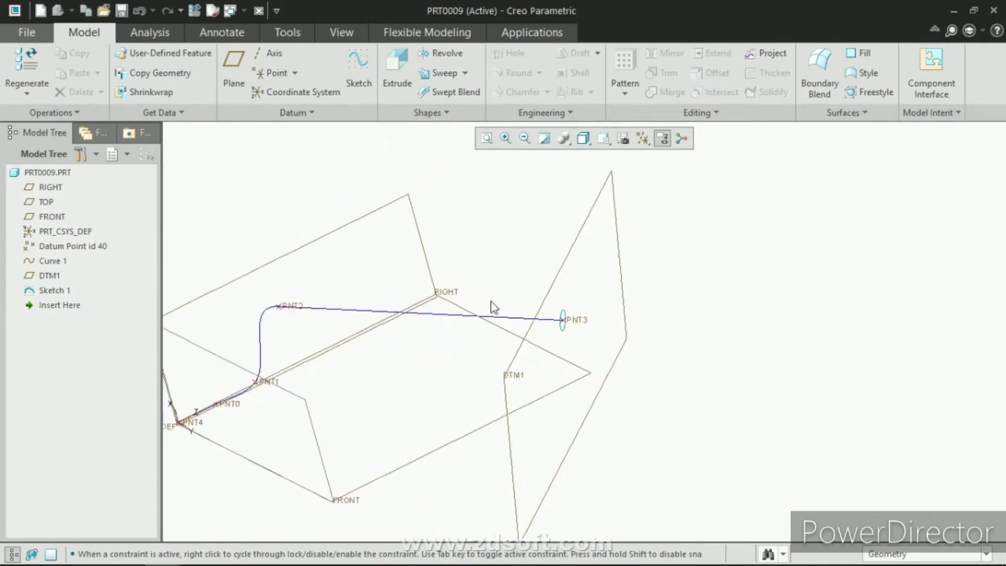
{"action": "left_click", "coordinate": [233, 68]}
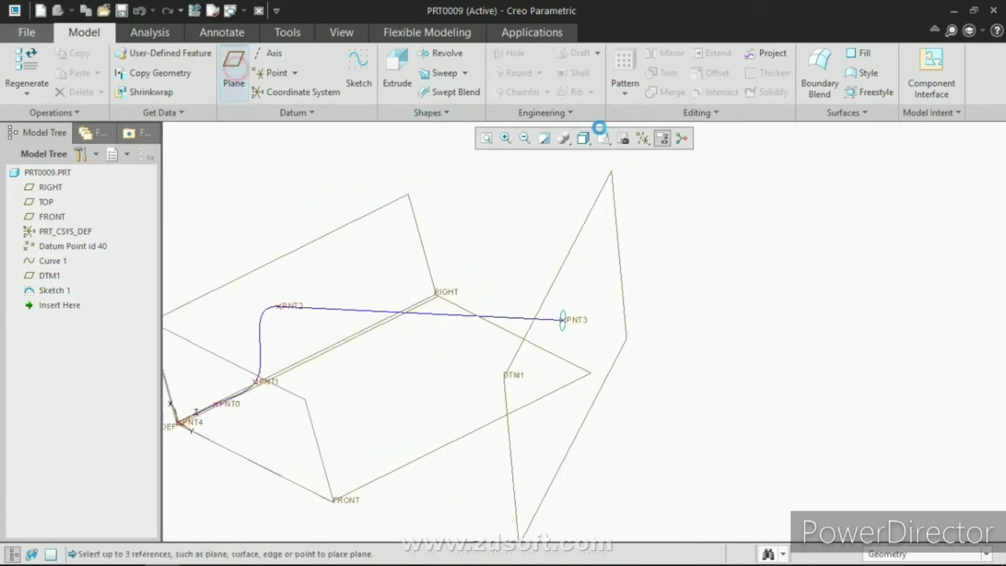
{"action": "scroll", "coordinate": [560, 318], "scroll_direction": "up", "scroll_amount": 5}
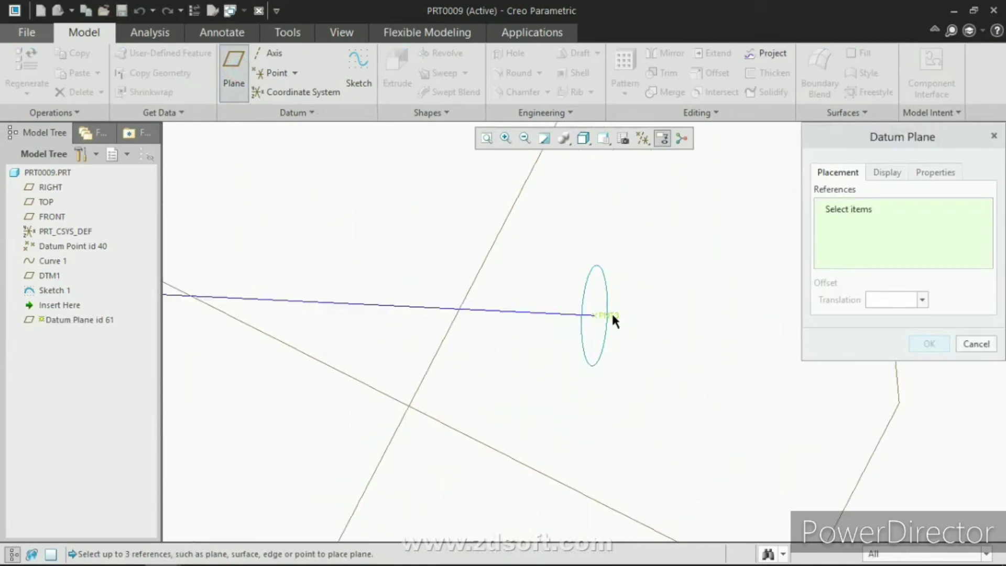
{"action": "left_click", "coordinate": [612, 314]}
{"action": "scroll", "coordinate": [668, 304], "scroll_direction": "down", "scroll_amount": 2}
{"action": "left_click", "coordinate": [597, 313], "text": "ctrl"}
{"action": "left_click", "coordinate": [970, 229]}
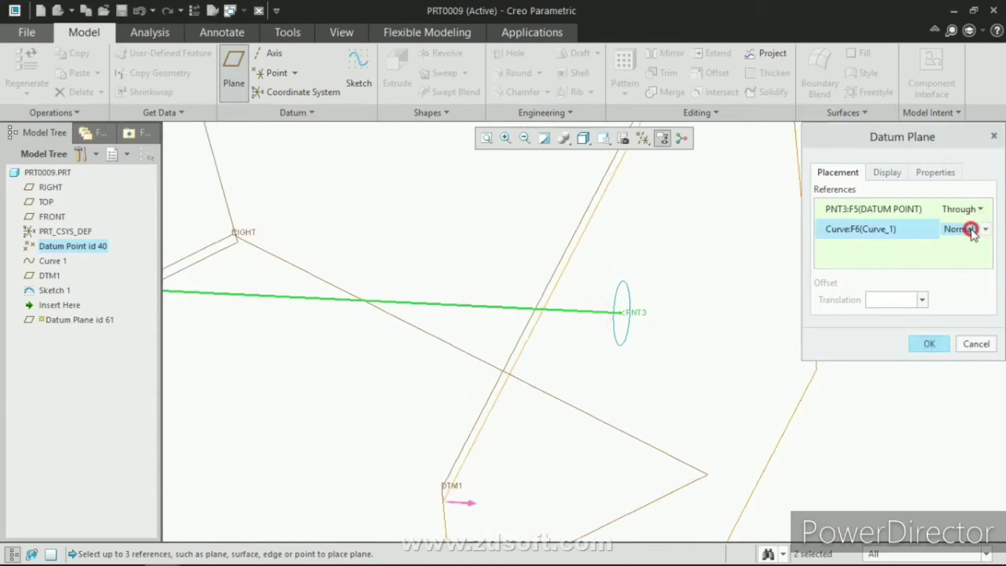
{"action": "left_click", "coordinate": [970, 229]}
{"action": "left_click", "coordinate": [972, 210]}
{"action": "left_click", "coordinate": [972, 210]}
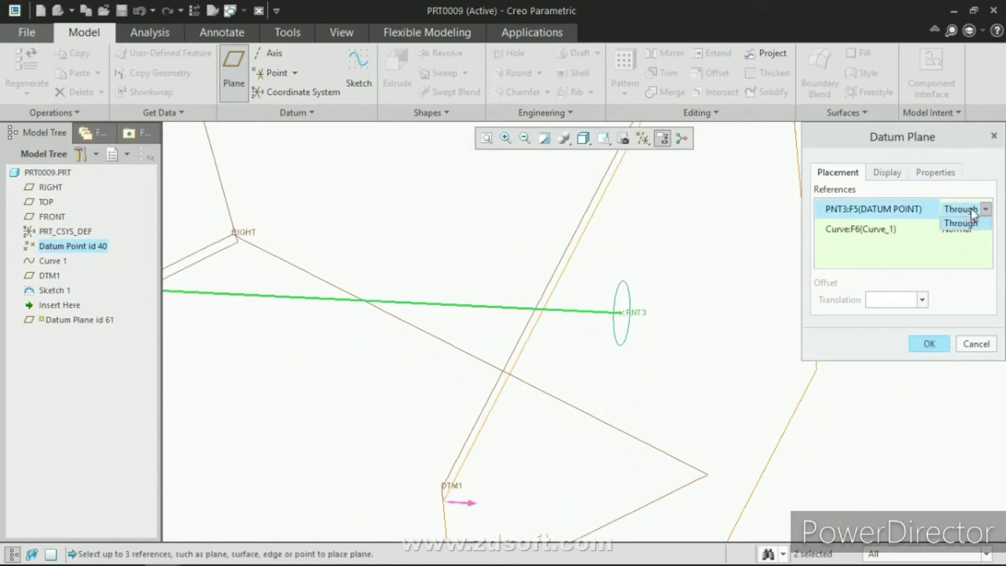
{"action": "left_click", "coordinate": [968, 224]}
{"action": "left_click", "coordinate": [963, 229]}
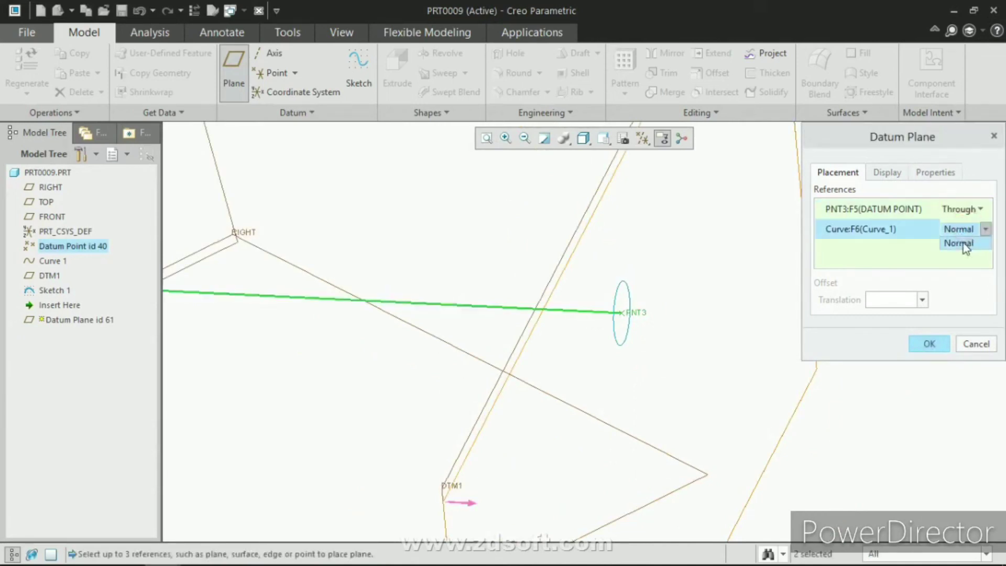
{"action": "left_click", "coordinate": [962, 243]}
Replace the PNT3 reference with PNT2 and accept DTM2.
{"action": "mouse_move", "coordinate": [554, 325]}
{"action": "middle_mouse_down"}
{"action": "mouse_move", "coordinate": [591, 341]}
{"action": "mouse_move", "coordinate": [571, 333]}
{"action": "middle_mouse_up"}
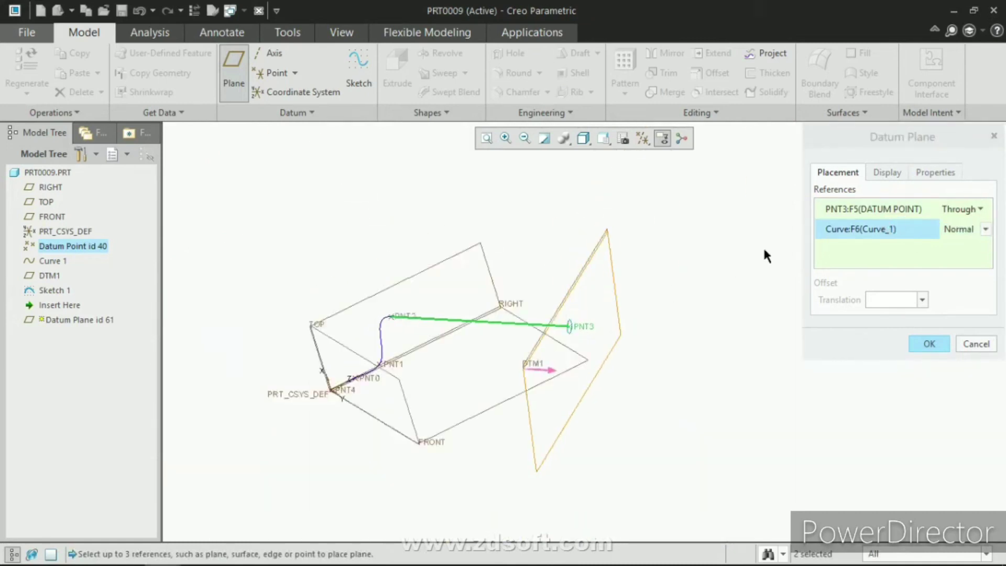
{"action": "right_click", "coordinate": [841, 214]}
{"action": "left_click", "coordinate": [872, 219]}
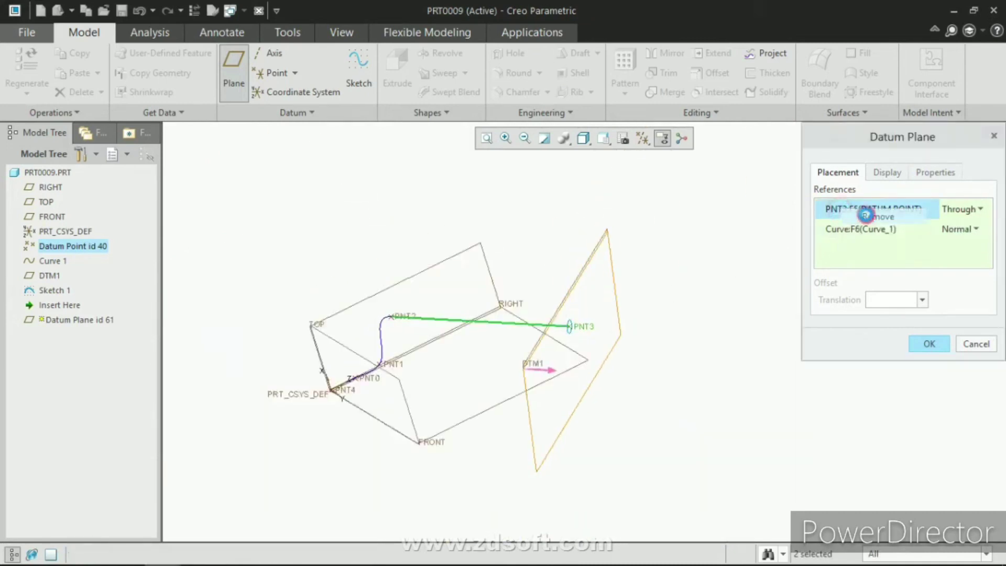
{"action": "scroll", "coordinate": [516, 321], "scroll_direction": "up", "scroll_amount": 2}
{"action": "scroll", "coordinate": [294, 313], "scroll_direction": "up", "scroll_amount": 5}
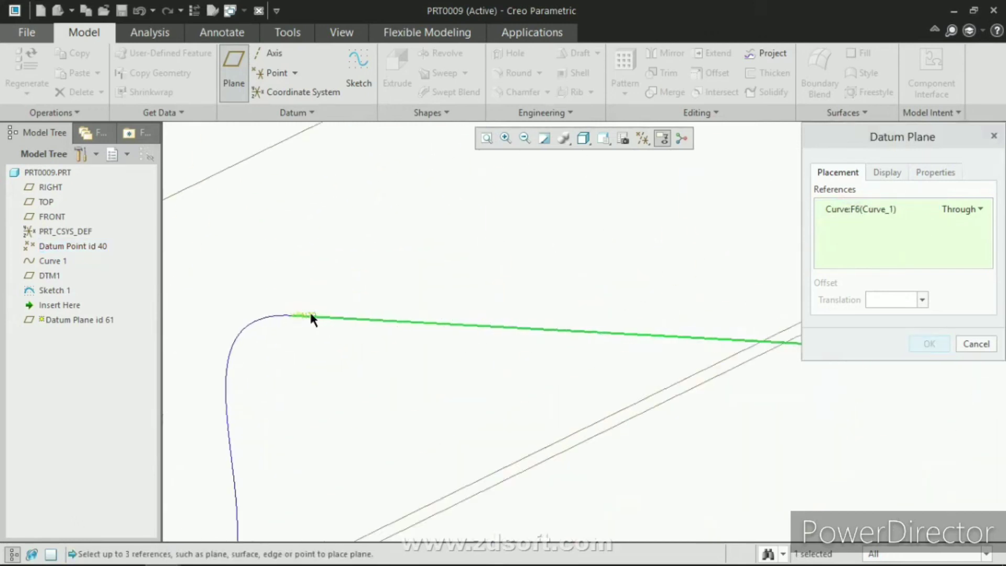
{"action": "left_click", "coordinate": [300, 315], "text": "ctrl"}
{"action": "scroll", "coordinate": [367, 293], "scroll_direction": "down", "scroll_amount": 5}
{"action": "mouse_move", "coordinate": [395, 283]}
{"action": "middle_mouse_down"}
{"action": "mouse_move", "coordinate": [434, 312]}
{"action": "mouse_move", "coordinate": [450, 314]}
{"action": "mouse_move", "coordinate": [427, 284]}
{"action": "mouse_move", "coordinate": [478, 309]}
{"action": "mouse_move", "coordinate": [431, 315]}
{"action": "mouse_move", "coordinate": [404, 284]}
{"action": "middle_mouse_up"}
{"action": "scroll", "coordinate": [403, 281], "scroll_direction": "down", "scroll_amount": 2}
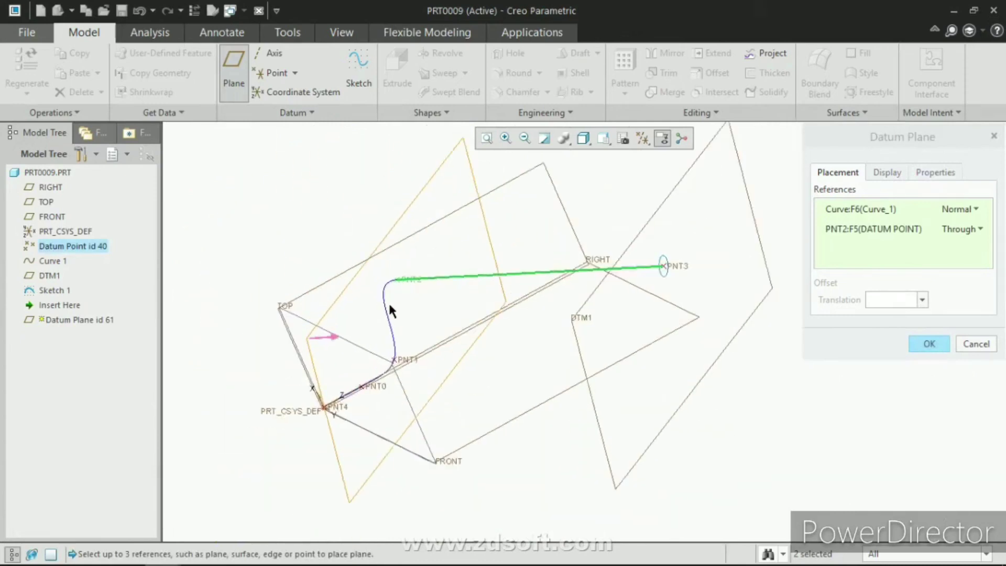
{"action": "middle_click", "coordinate": [422, 278]}
Orbit around the curve to inspect the new DTM2 plane.
{"action": "left_click", "coordinate": [338, 257]}
{"action": "middle_click_drag", "start_coordinate": [338, 257], "coordinate": [476, 315]}
{"action": "left_click", "coordinate": [517, 307]}
{"action": "middle_click_drag", "start_coordinate": [440, 343], "coordinate": [515, 450]}
{"action": "scroll", "coordinate": [470, 391], "scroll_direction": "up", "scroll_amount": 3}
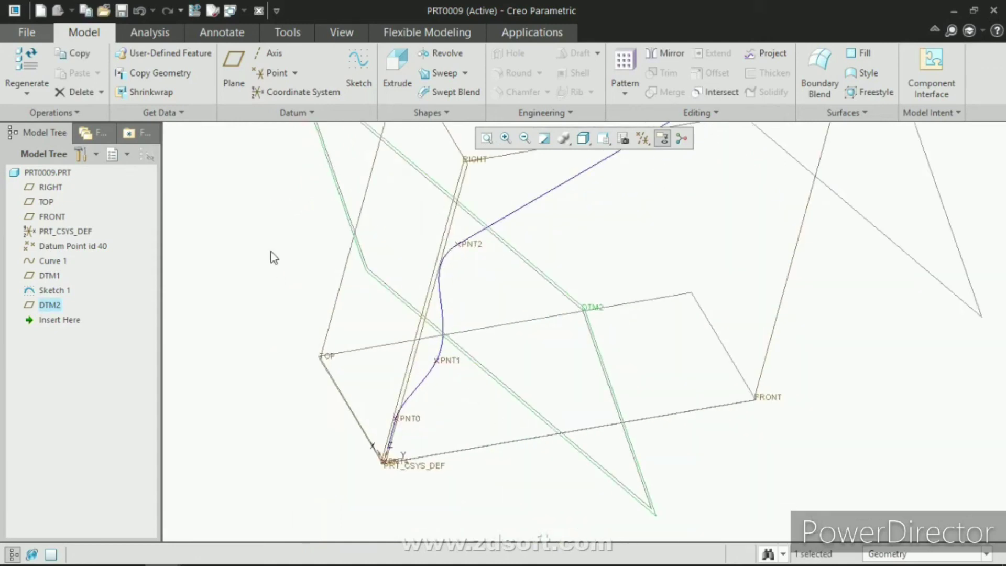
{"action": "left_click", "coordinate": [242, 230]}
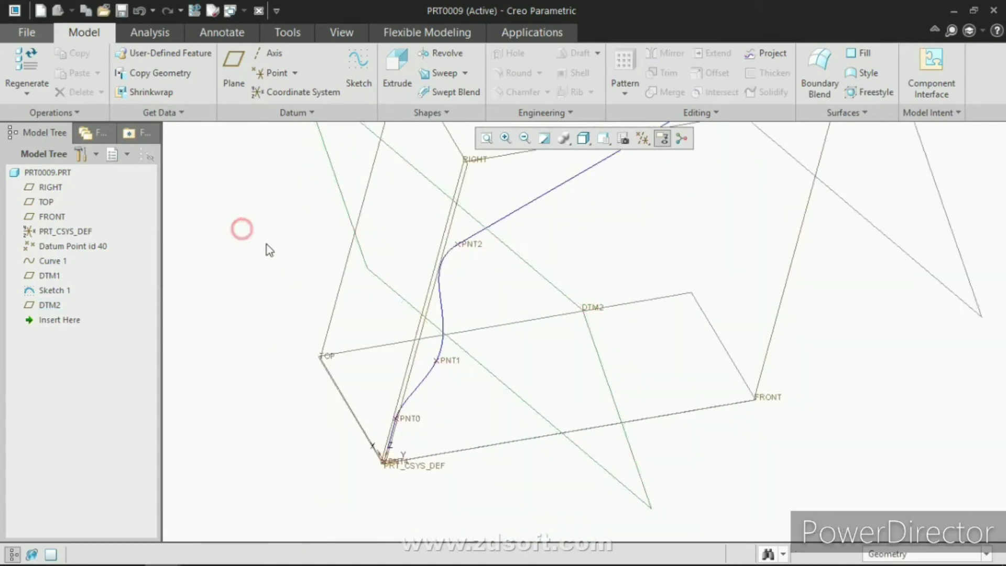
Create datum plane DTM3 through PNT1, normal to Curve 1.
{"action": "left_click", "coordinate": [235, 68]}
{"action": "scroll", "coordinate": [443, 362], "scroll_direction": "up", "scroll_amount": 1}
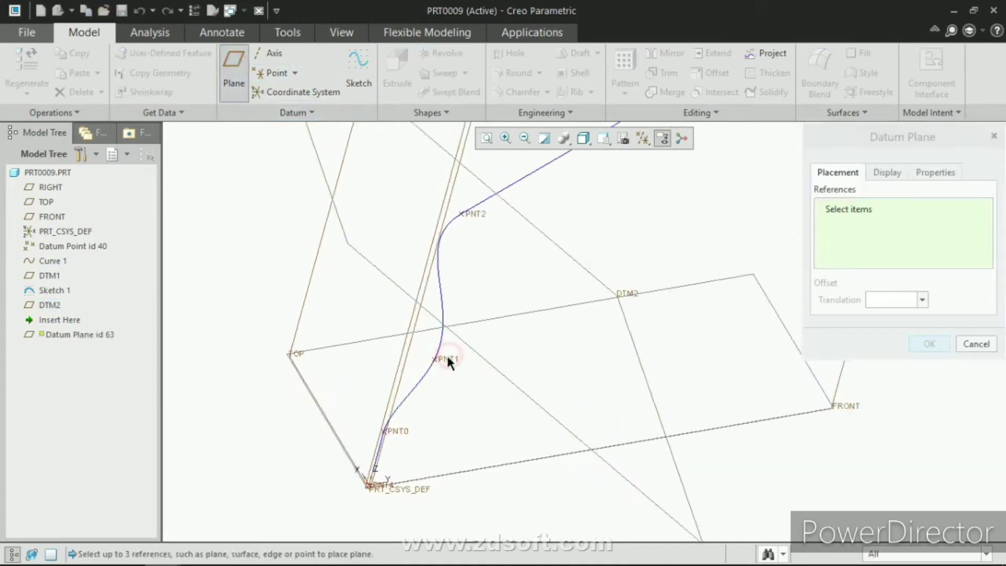
{"action": "left_click", "coordinate": [447, 360]}
{"action": "scroll", "coordinate": [446, 366], "scroll_direction": "up", "scroll_amount": 2}
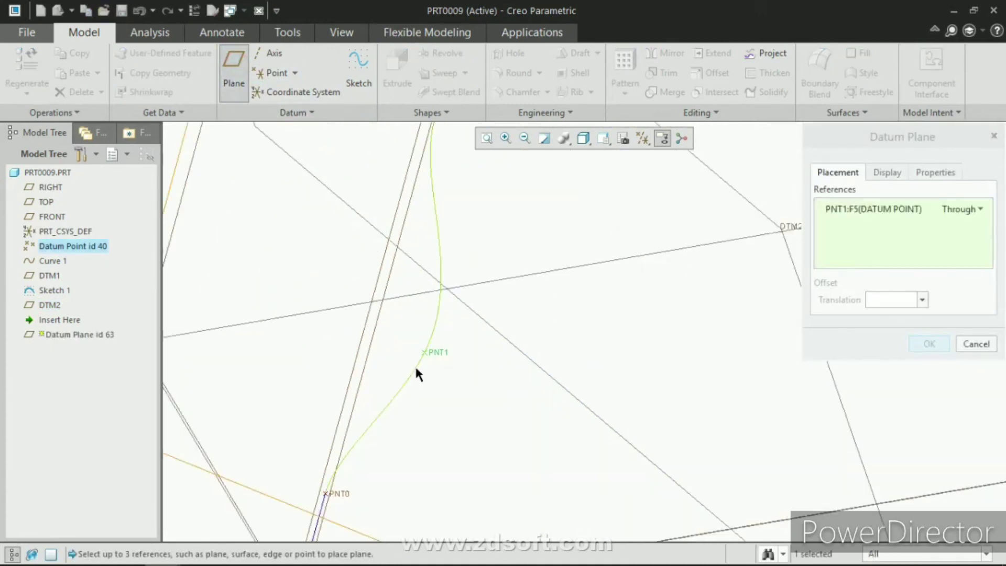
{"action": "left_click", "coordinate": [414, 366], "text": "ctrl"}
{"action": "scroll", "coordinate": [467, 302], "scroll_direction": "down", "scroll_amount": 3}
{"action": "middle_click_drag", "start_coordinate": [467, 302], "coordinate": [448, 271]}
{"action": "scroll", "coordinate": [449, 312], "scroll_direction": "up", "scroll_amount": 4}
{"action": "scroll", "coordinate": [474, 332], "scroll_direction": "down", "scroll_amount": 2}
{"action": "middle_click_drag", "start_coordinate": [471, 332], "coordinate": [480, 320]}
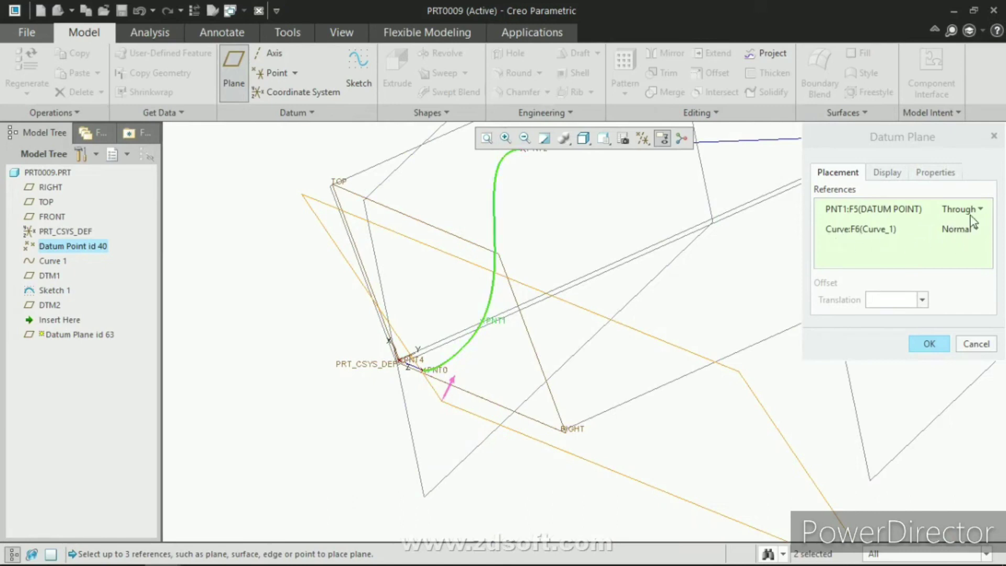
{"action": "left_click", "coordinate": [937, 344]}
{"action": "mouse_move", "coordinate": [539, 346]}
{"action": "middle_mouse_down"}
{"action": "mouse_move", "coordinate": [543, 366]}
{"action": "mouse_move", "coordinate": [566, 359]}
{"action": "mouse_move", "coordinate": [554, 364]}
{"action": "mouse_move", "coordinate": [518, 328]}
{"action": "mouse_move", "coordinate": [519, 341]}
{"action": "mouse_move", "coordinate": [475, 341]}
{"action": "middle_mouse_up"}
{"action": "left_click", "coordinate": [309, 340]}
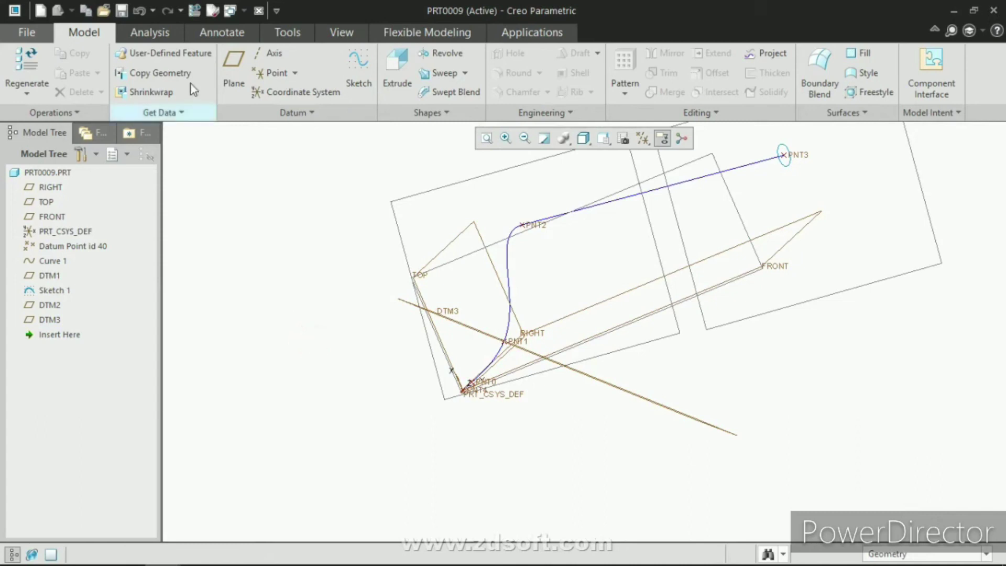
Bring HELMET.PRT to the front and orbit the imported helmet shell to inspect it.
{"action": "left_click", "coordinate": [241, 10]}
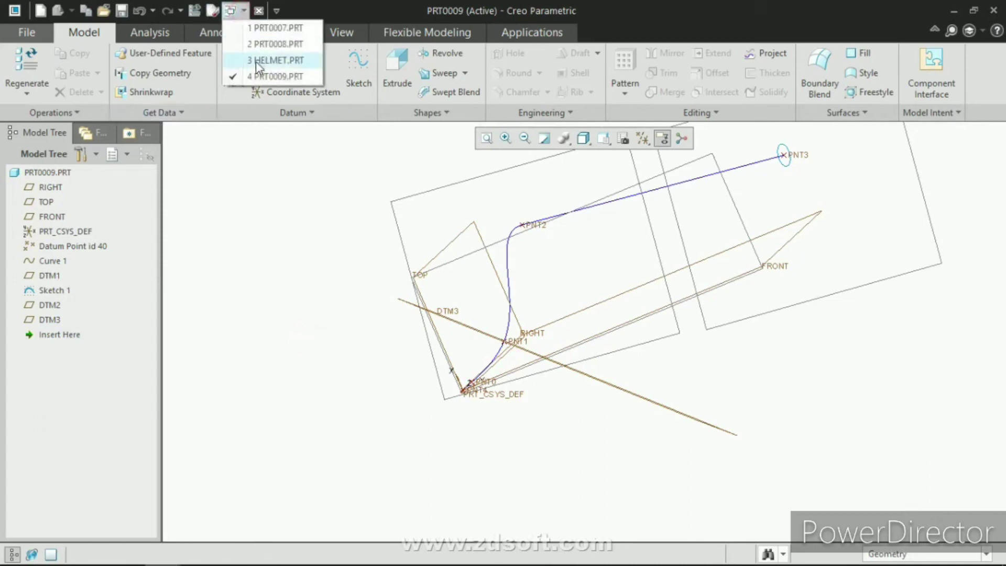
{"action": "left_click", "coordinate": [272, 60]}
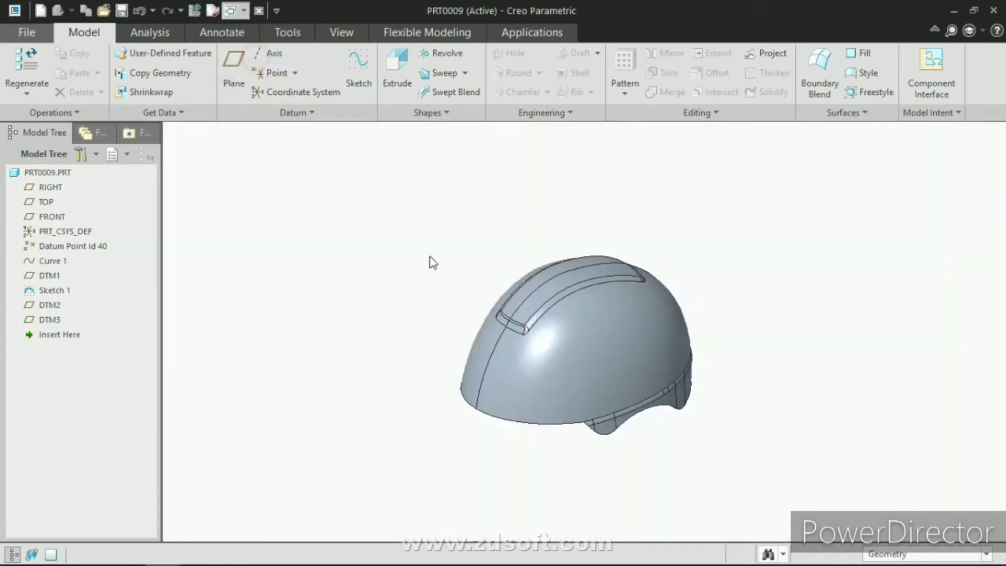
{"action": "mouse_move", "coordinate": [503, 314]}
{"action": "middle_mouse_down"}
{"action": "mouse_move", "coordinate": [529, 325]}
{"action": "mouse_move", "coordinate": [579, 249]}
{"action": "mouse_move", "coordinate": [538, 356]}
{"action": "middle_mouse_up"}
{"action": "left_click", "coordinate": [72, 188]}
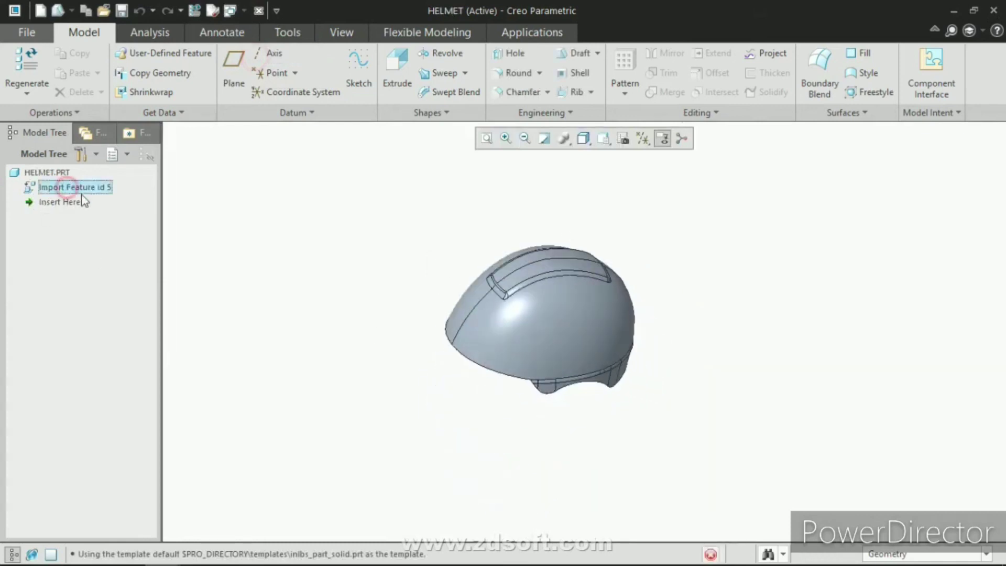
{"action": "left_click", "coordinate": [317, 208]}
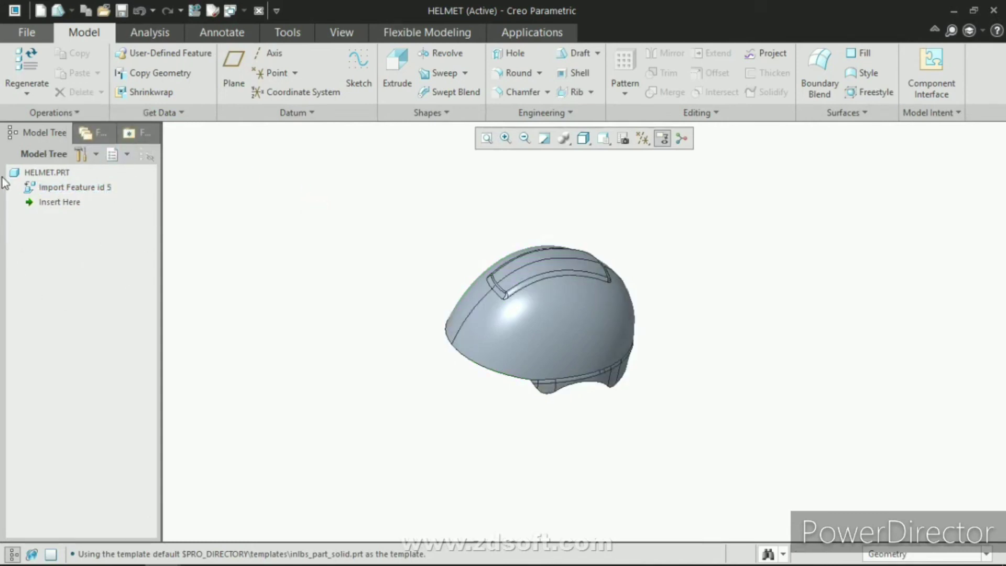
Add a default coordinate system with planes DTM1, DTM2, DTM3 at 0.0000 x, y, z offsets.
{"action": "left_click", "coordinate": [187, 114]}
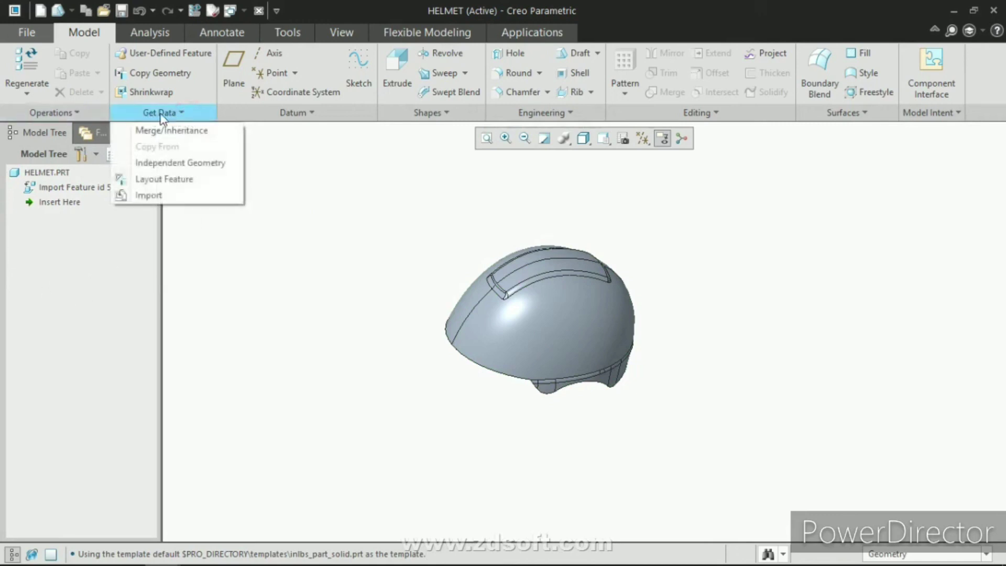
{"action": "left_click", "coordinate": [296, 115]}
{"action": "left_click", "coordinate": [296, 115]}
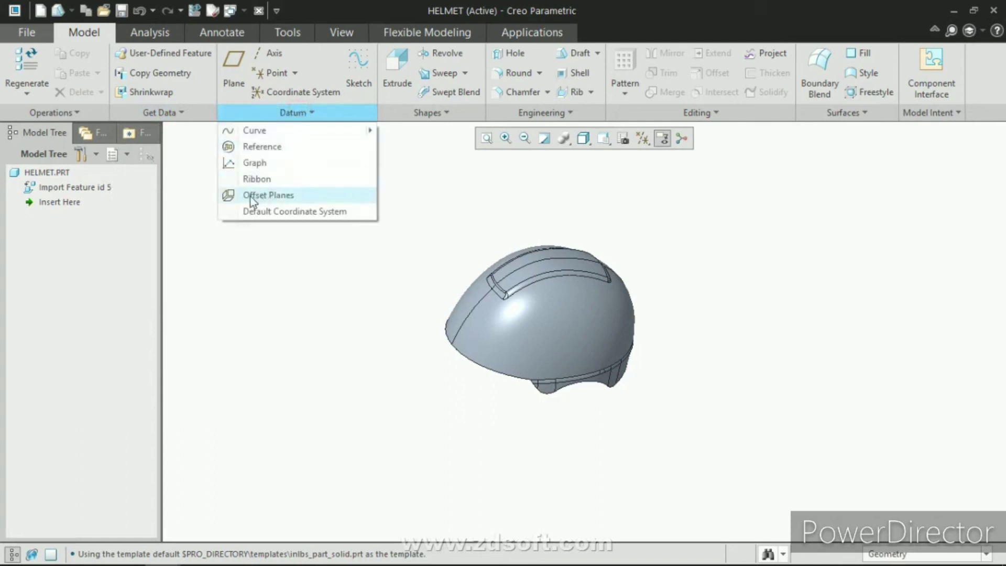
{"action": "left_click", "coordinate": [309, 196]}
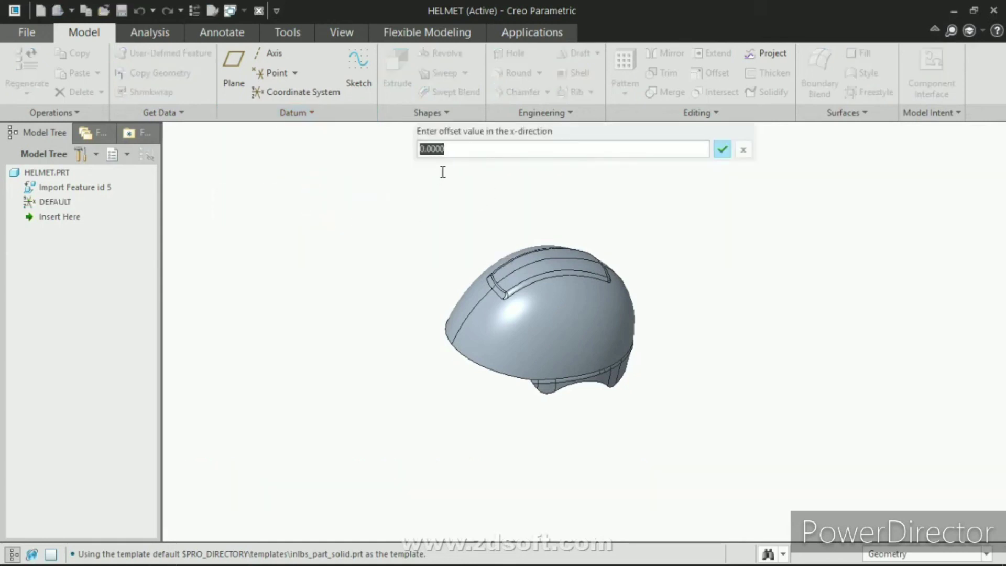
{"action": "left_click", "coordinate": [722, 151]}
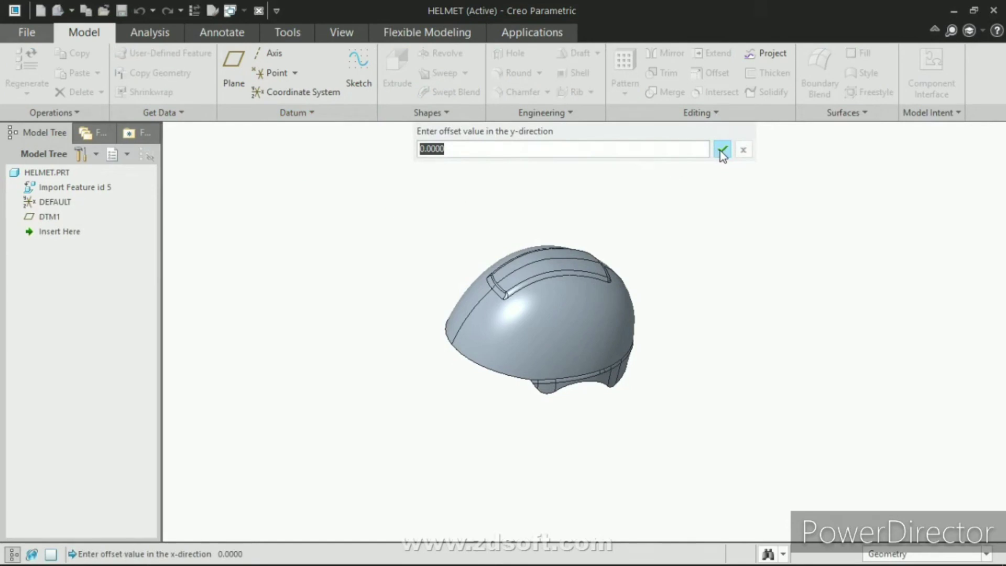
{"action": "left_click", "coordinate": [722, 152]}
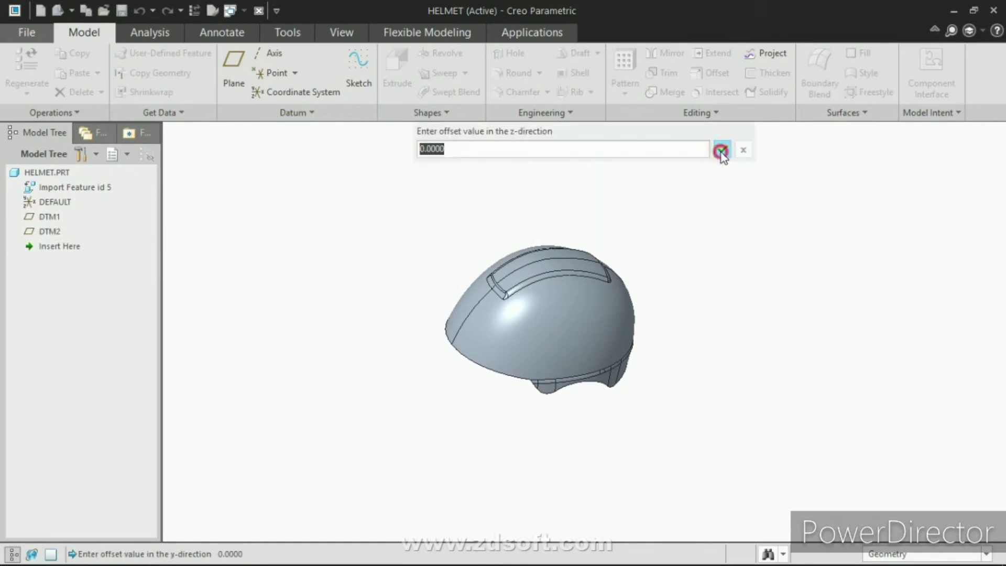
{"action": "left_click", "coordinate": [721, 151]}
{"action": "left_click", "coordinate": [372, 226]}
{"action": "middle_click_drag", "start_coordinate": [511, 258], "coordinate": [572, 278]}
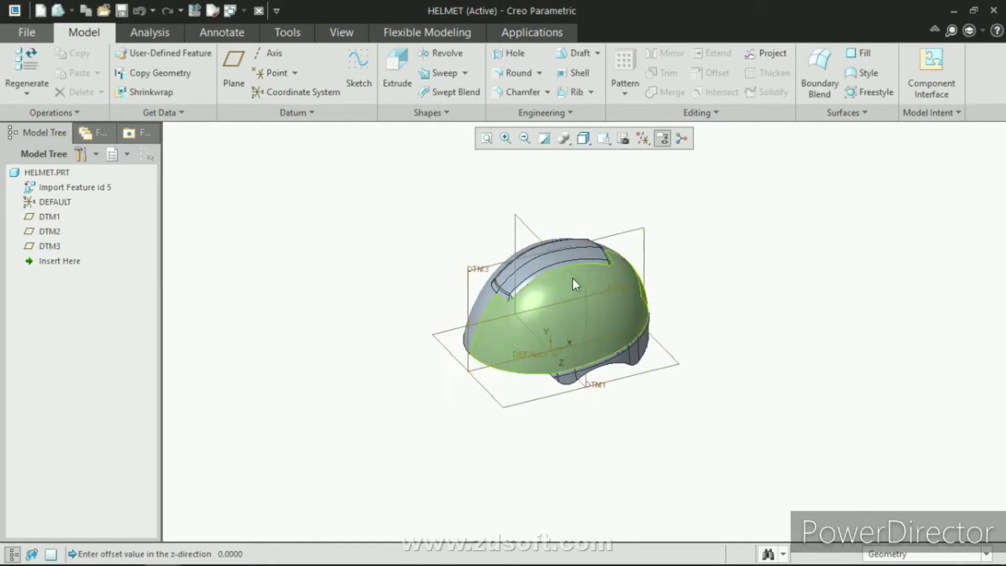
Rename datum planes DTM1, DTM2 and DTM3 to RIGHT, TOP and FRONT.
{"action": "left_click", "coordinate": [53, 217]}
{"action": "left_click", "coordinate": [53, 217]}
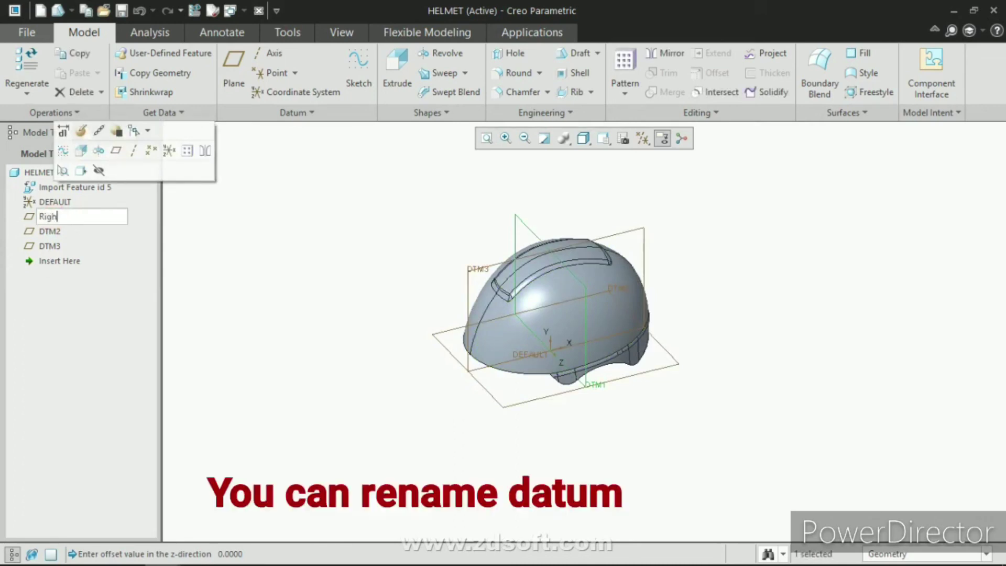
{"action": "type", "text": "Right"}
{"action": "left_click", "coordinate": [49, 231]}
{"action": "left_click", "coordinate": [48, 231]}
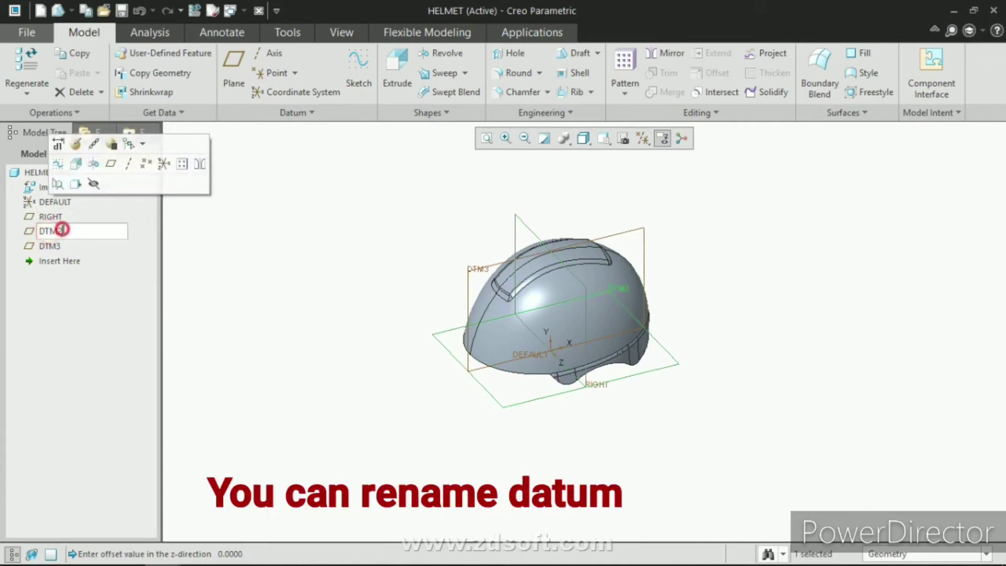
{"action": "double_click", "coordinate": [60, 230]}
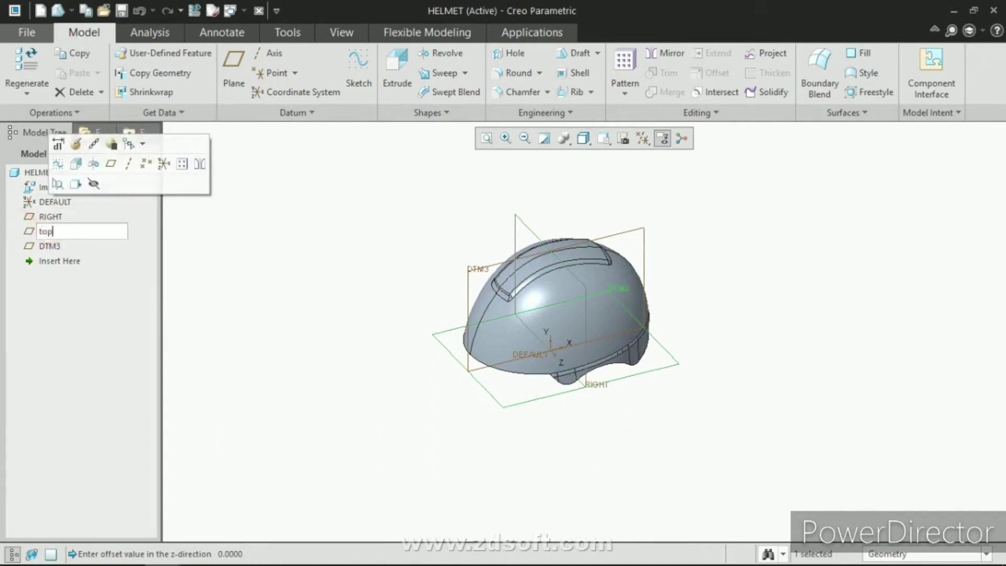
{"action": "left_click", "coordinate": [50, 245]}
{"action": "left_click", "coordinate": [51, 245]}
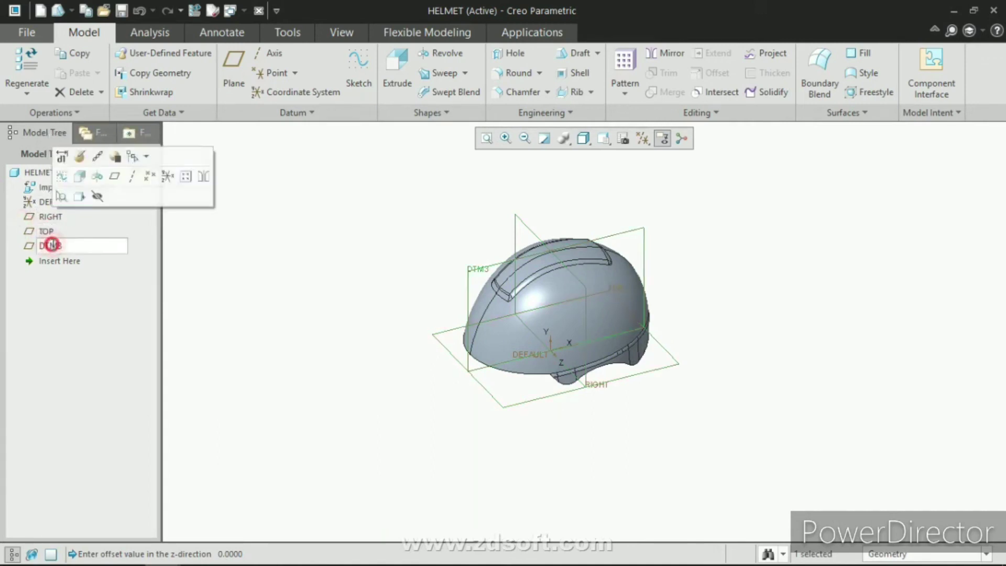
{"action": "type", "text": "front"}
{"action": "left_click", "coordinate": [304, 318]}
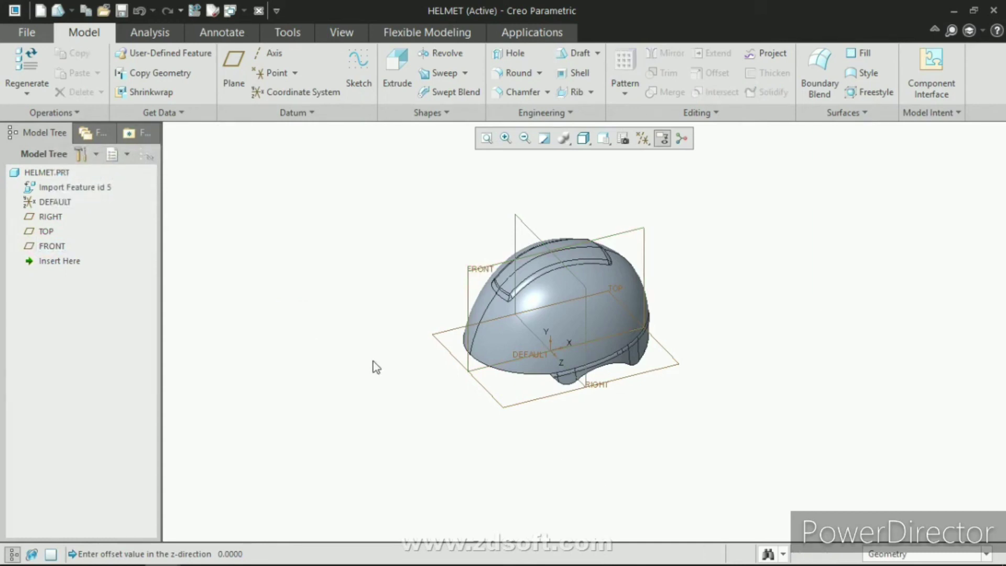
Rename the DEFAULT coordinate system to CSYS.
{"action": "left_click", "coordinate": [52, 203]}
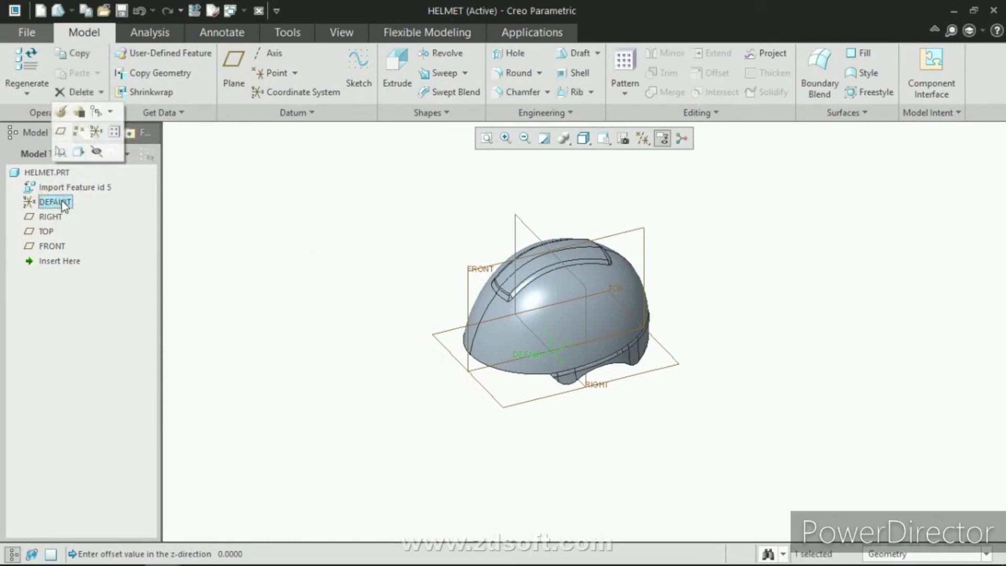
{"action": "left_click", "coordinate": [64, 203]}
{"action": "left_click", "coordinate": [72, 201]}
{"action": "left_click_drag", "start_coordinate": [73, 201], "coordinate": [33, 202]}
{"action": "type", "text": "csys"}
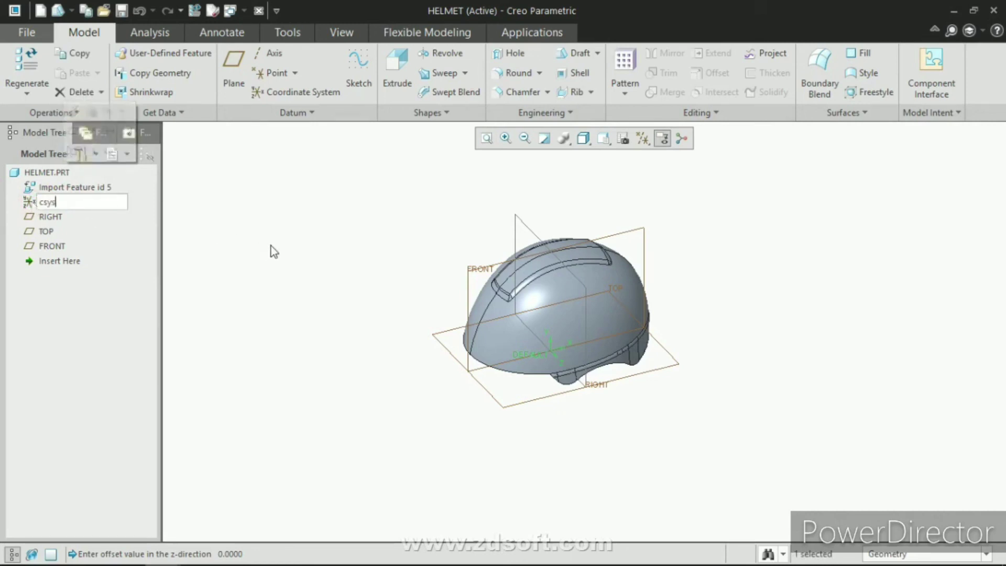
{"action": "left_click", "coordinate": [269, 245]}
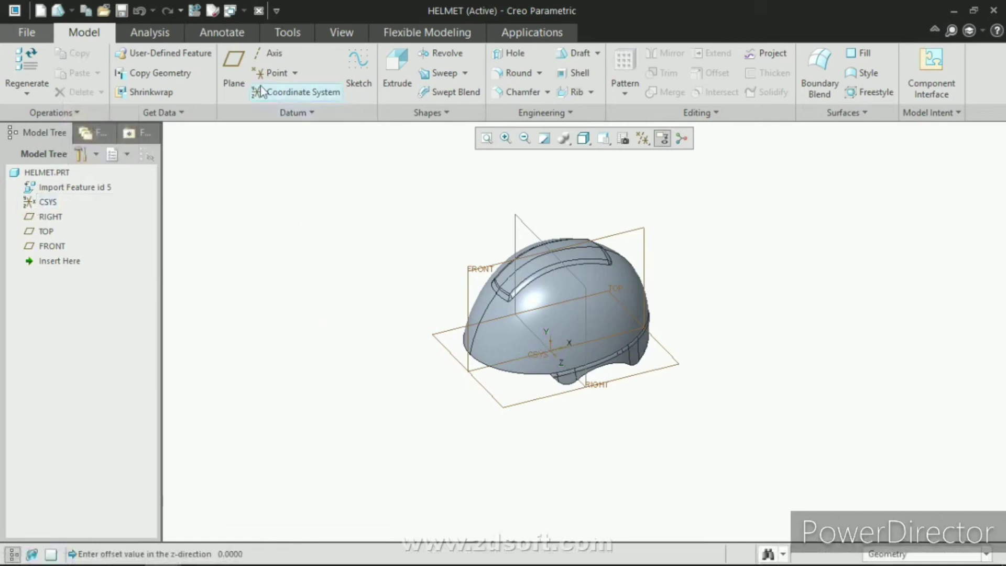
Create coordinate system CS0 offset 520.80 along Z from CSYS.
{"action": "left_click", "coordinate": [273, 94]}
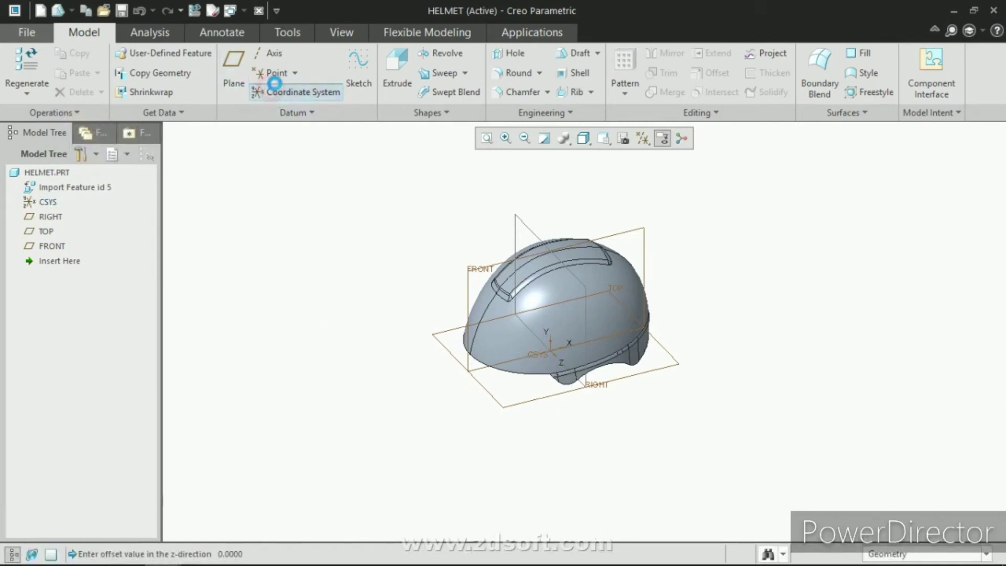
{"action": "left_click", "coordinate": [47, 202]}
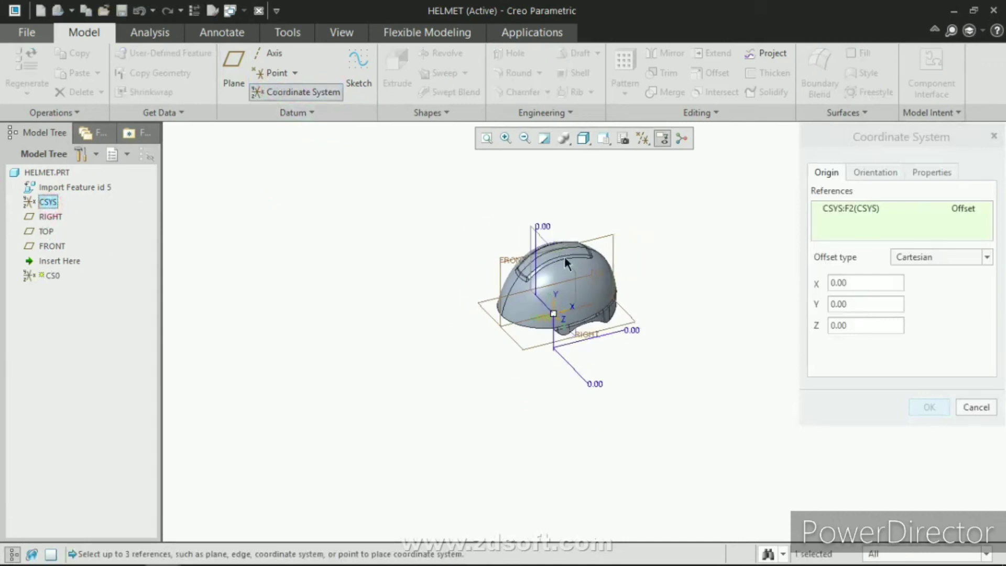
{"action": "left_click_drag", "start_coordinate": [548, 294], "coordinate": [664, 433]}
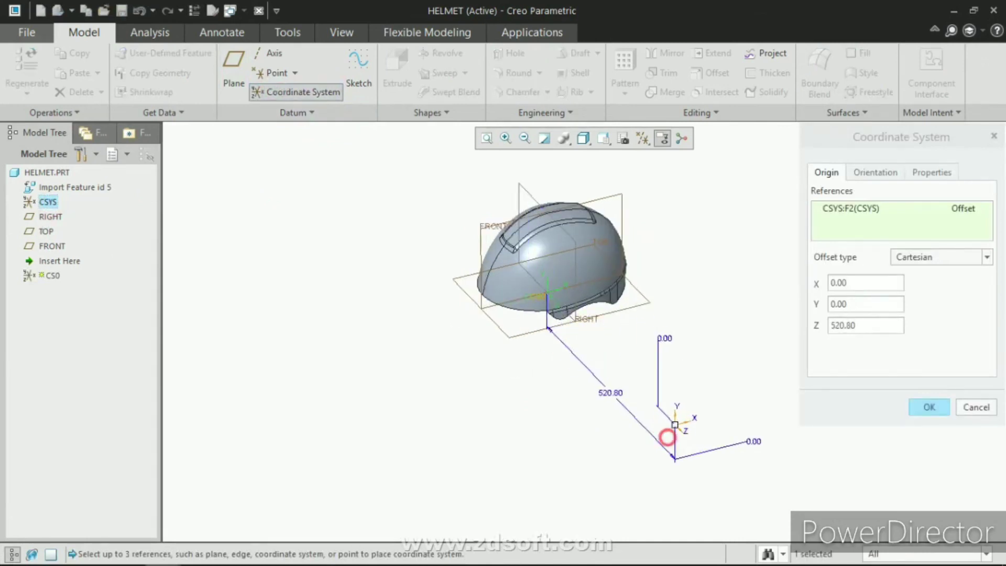
{"action": "middle_click", "coordinate": [673, 426]}
{"action": "scroll", "coordinate": [637, 393], "scroll_direction": "down", "scroll_amount": 3}
{"action": "scroll", "coordinate": [639, 321], "scroll_direction": "up", "scroll_amount": 6}
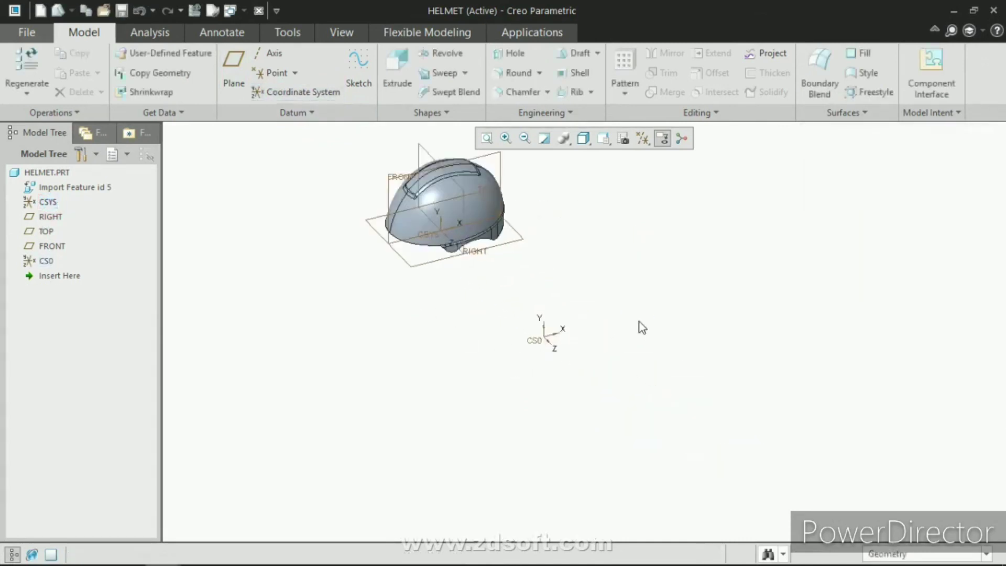
Create datum plane DTM1 offset 200 along X from CS0.
{"action": "left_click", "coordinate": [234, 67]}
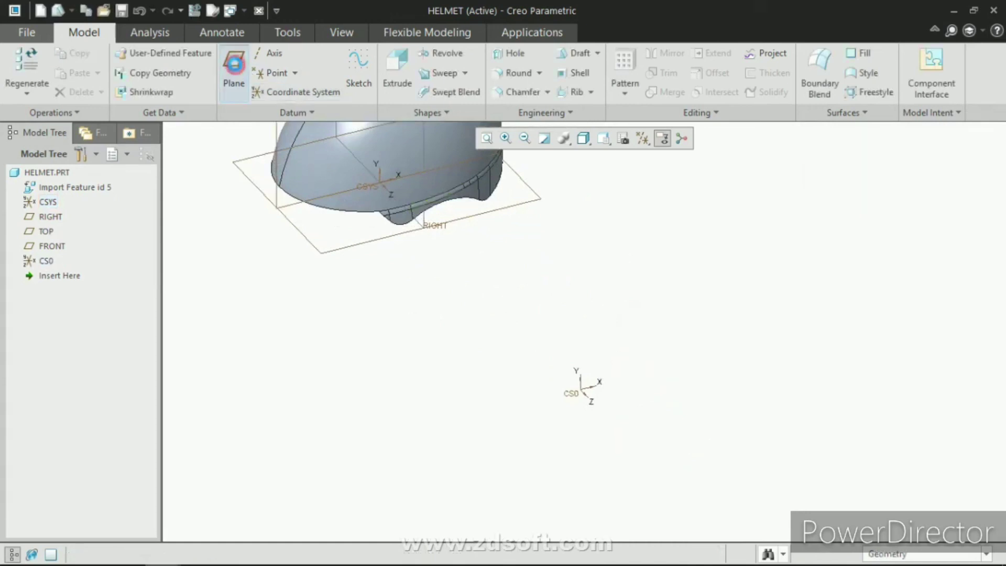
{"action": "left_click", "coordinate": [571, 390]}
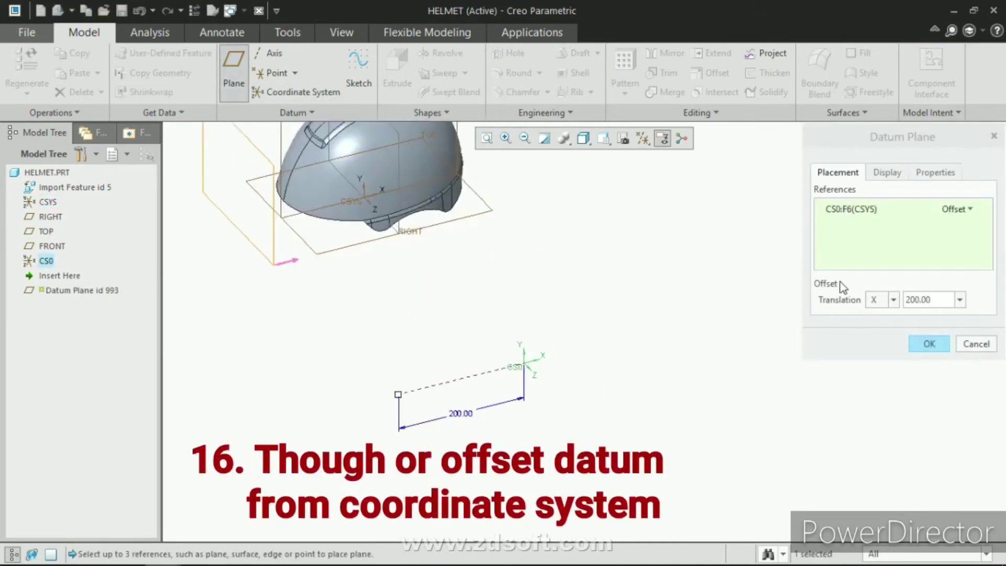
{"action": "scroll", "coordinate": [525, 376], "scroll_direction": "up", "scroll_amount": 3}
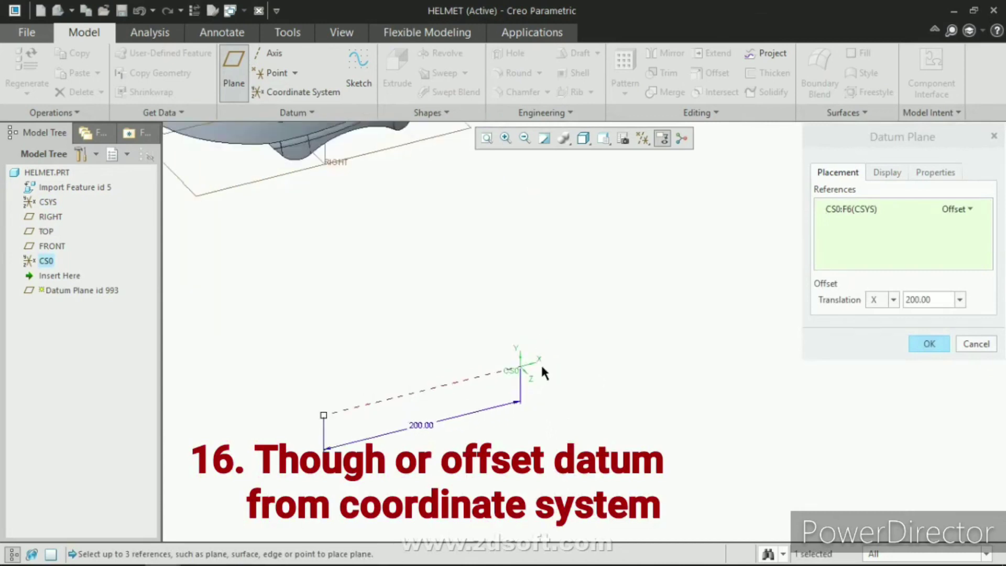
{"action": "scroll", "coordinate": [524, 367], "scroll_direction": "down", "scroll_amount": 3}
{"action": "scroll", "coordinate": [446, 372], "scroll_direction": "down", "scroll_amount": 2}
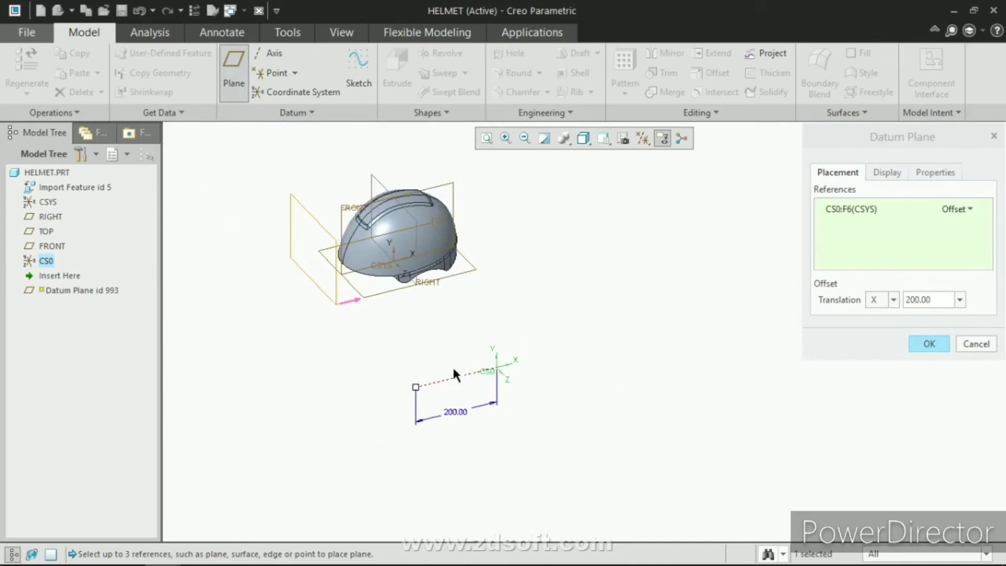
{"action": "middle_click", "coordinate": [457, 385]}
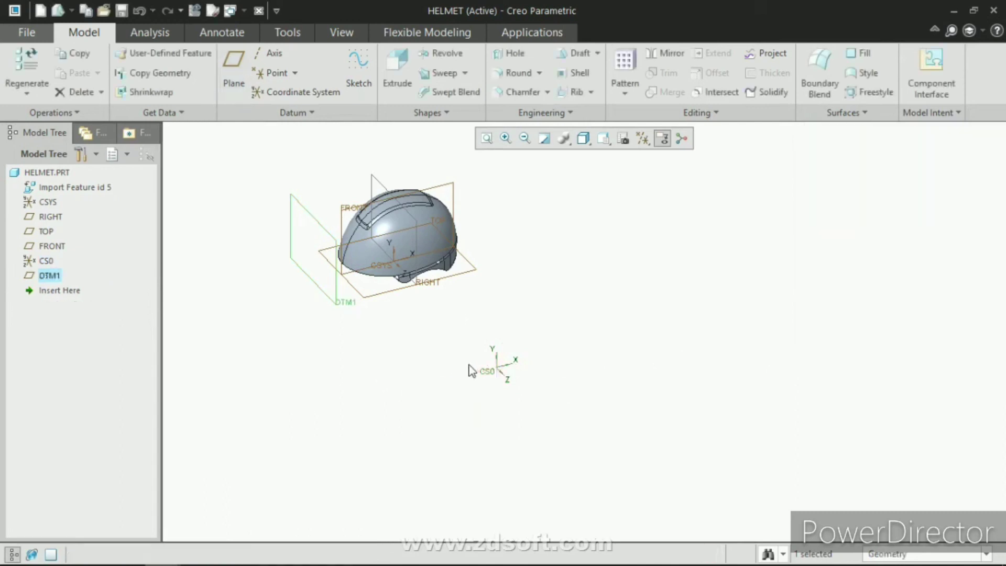
{"action": "left_click", "coordinate": [457, 341]}
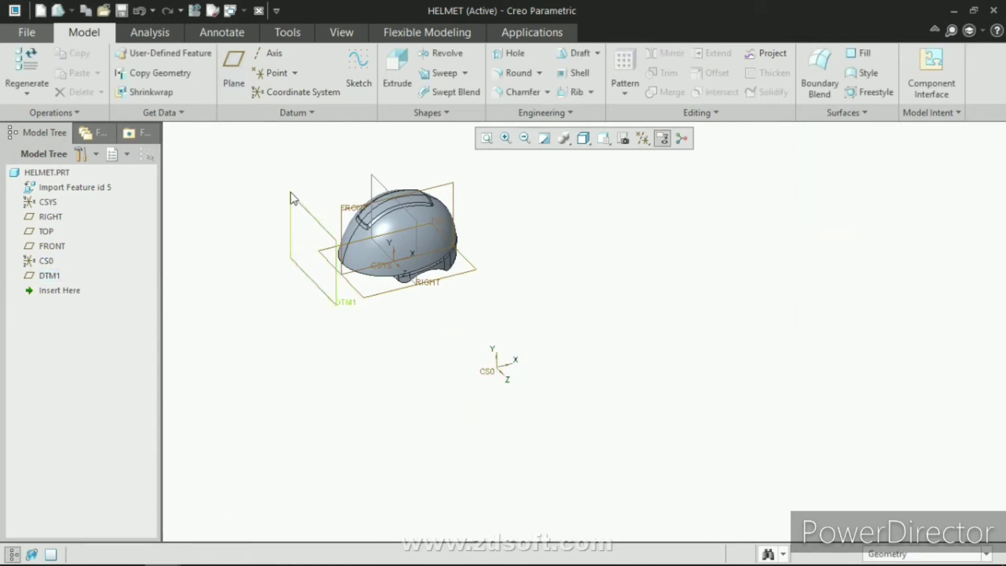
Create DTM2 offset 285.40 along CS0's Y axis, above the helmet.
{"action": "left_click", "coordinate": [235, 82]}
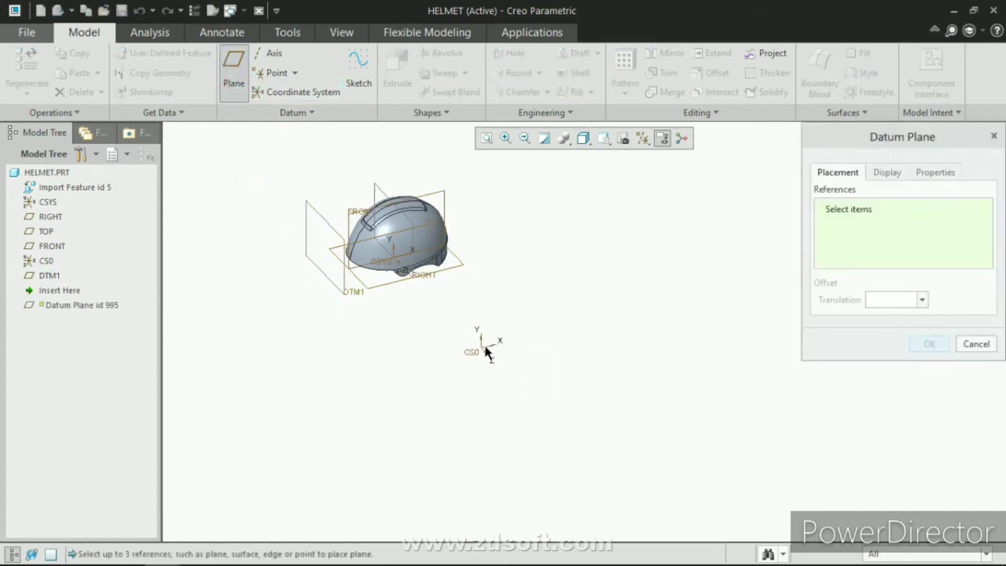
{"action": "left_click", "coordinate": [484, 348]}
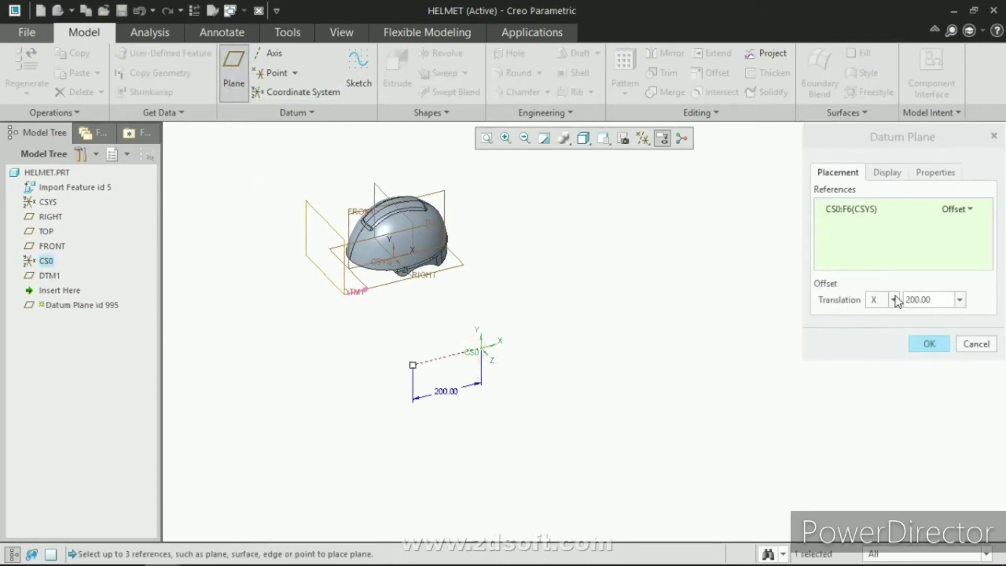
{"action": "left_click", "coordinate": [888, 300]}
{"action": "left_click", "coordinate": [874, 328]}
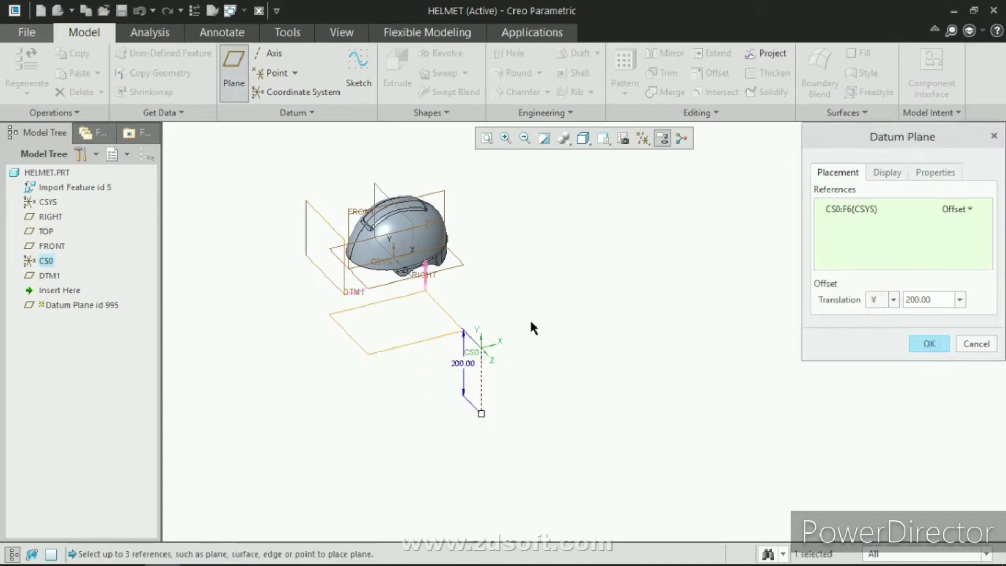
{"action": "scroll", "coordinate": [453, 348], "scroll_direction": "down", "scroll_amount": 4}
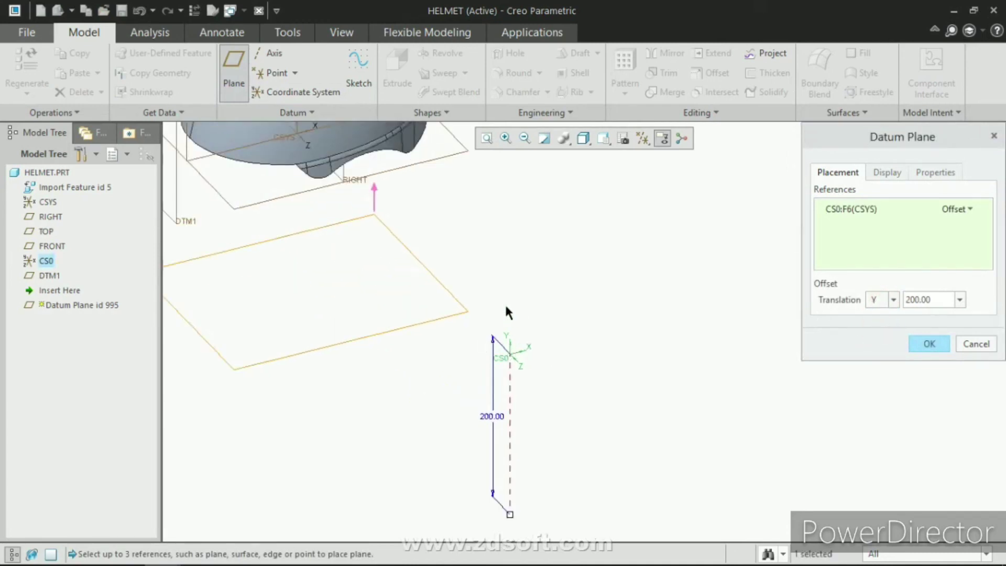
{"action": "scroll", "coordinate": [447, 360], "scroll_direction": "up", "scroll_amount": 3}
{"action": "left_click_drag", "start_coordinate": [473, 432], "coordinate": [461, 231]}
{"action": "scroll", "coordinate": [453, 322], "scroll_direction": "up", "scroll_amount": 3}
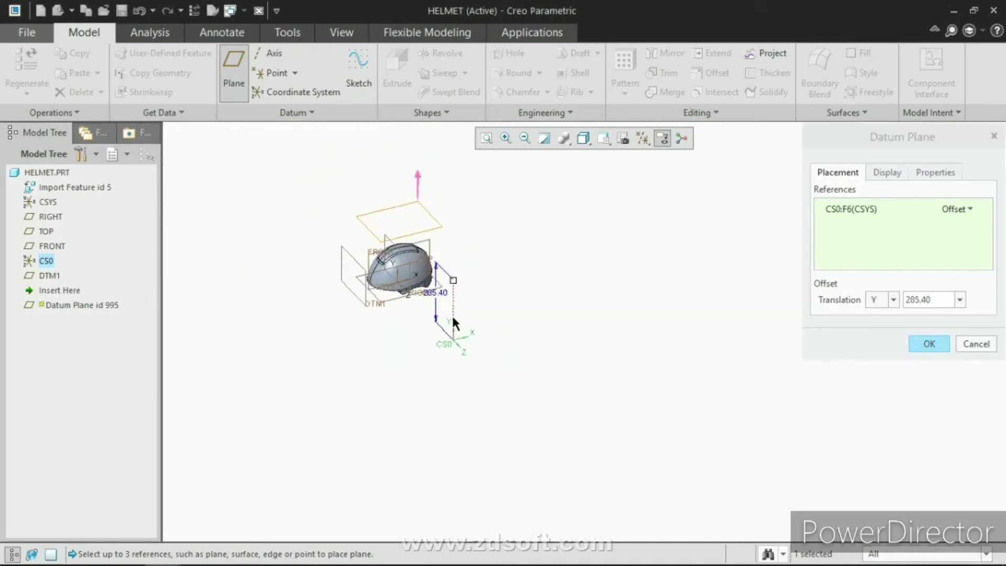
{"action": "scroll", "coordinate": [454, 336], "scroll_direction": "down", "scroll_amount": 4}
{"action": "scroll", "coordinate": [460, 330], "scroll_direction": "up", "scroll_amount": 4}
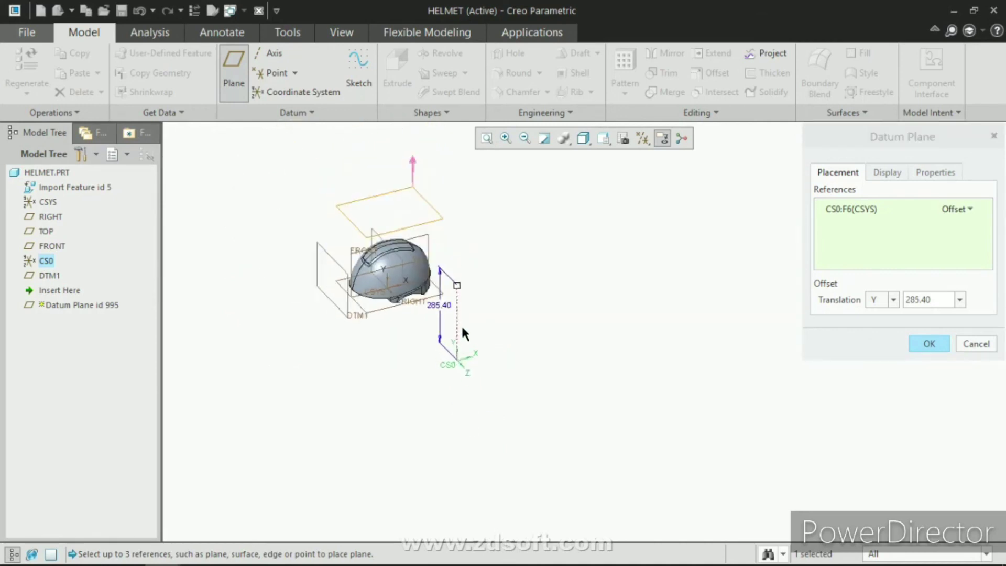
{"action": "left_click", "coordinate": [533, 309]}
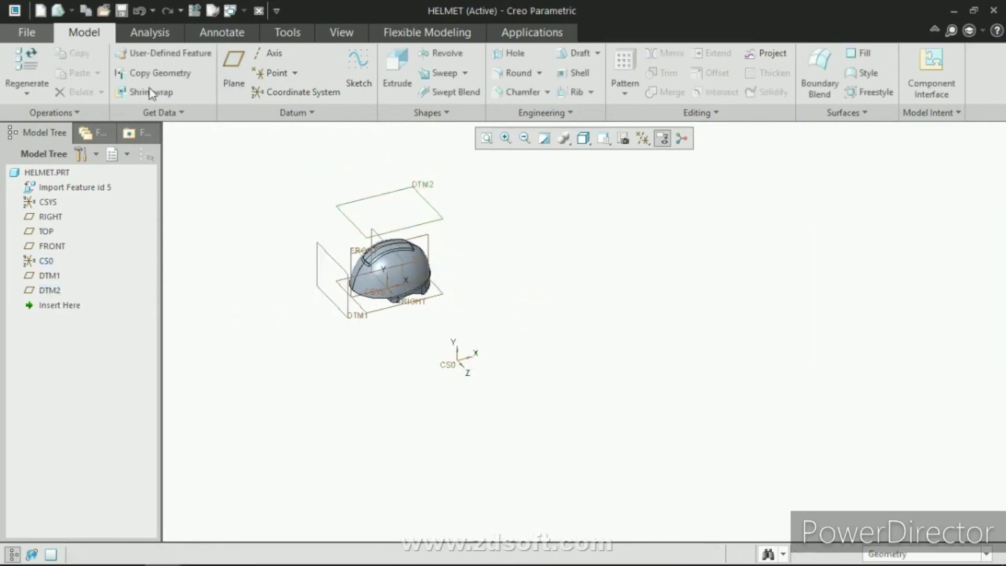
Create DTM3 passing through CS0's YZ plane.
{"action": "left_click", "coordinate": [233, 69]}
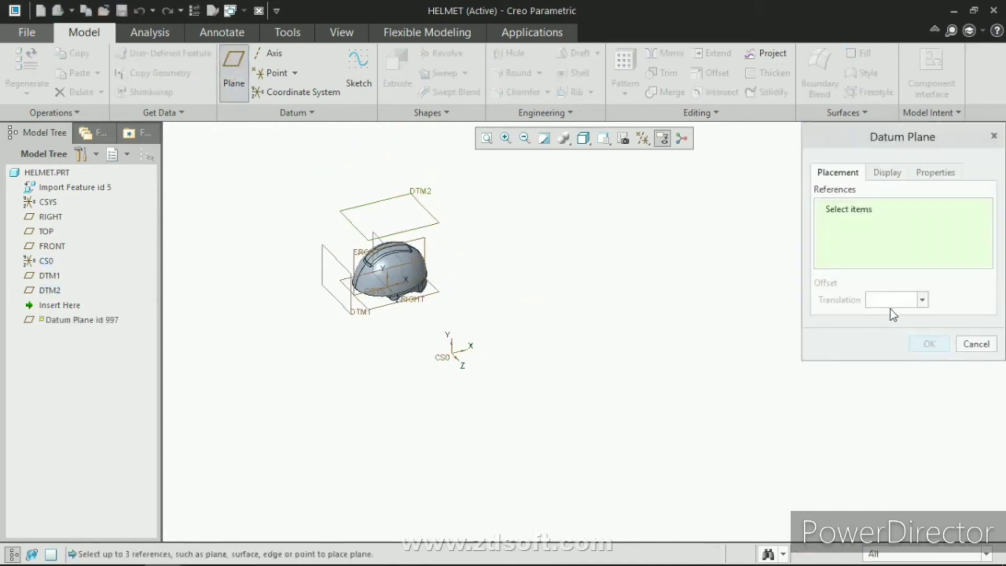
{"action": "left_click", "coordinate": [443, 359]}
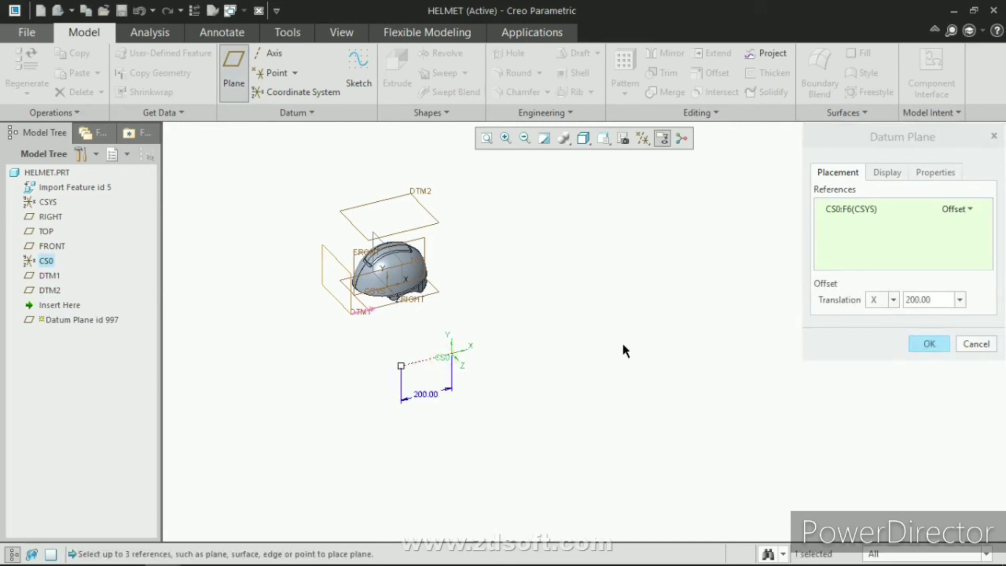
{"action": "left_click", "coordinate": [960, 208]}
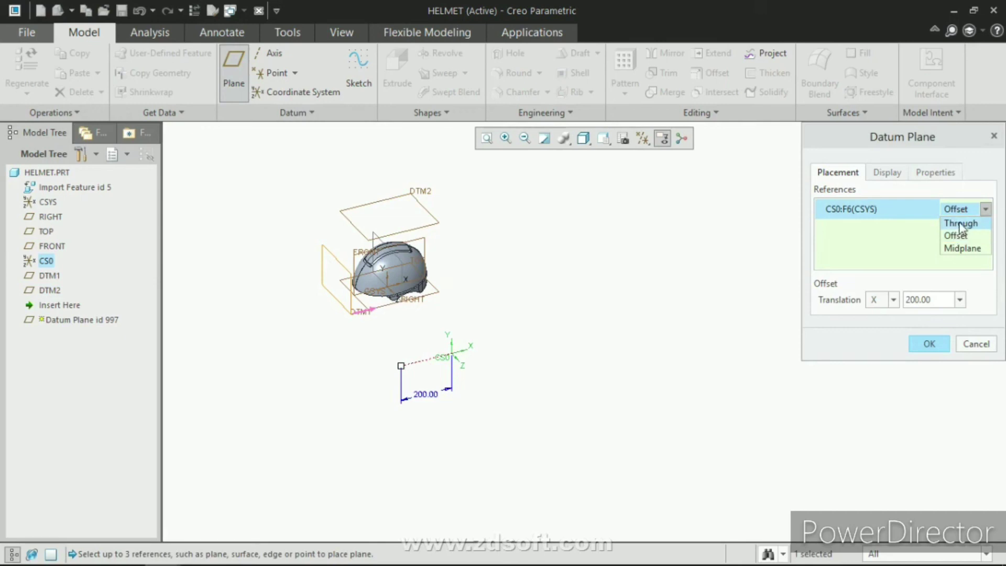
{"action": "left_click", "coordinate": [960, 224]}
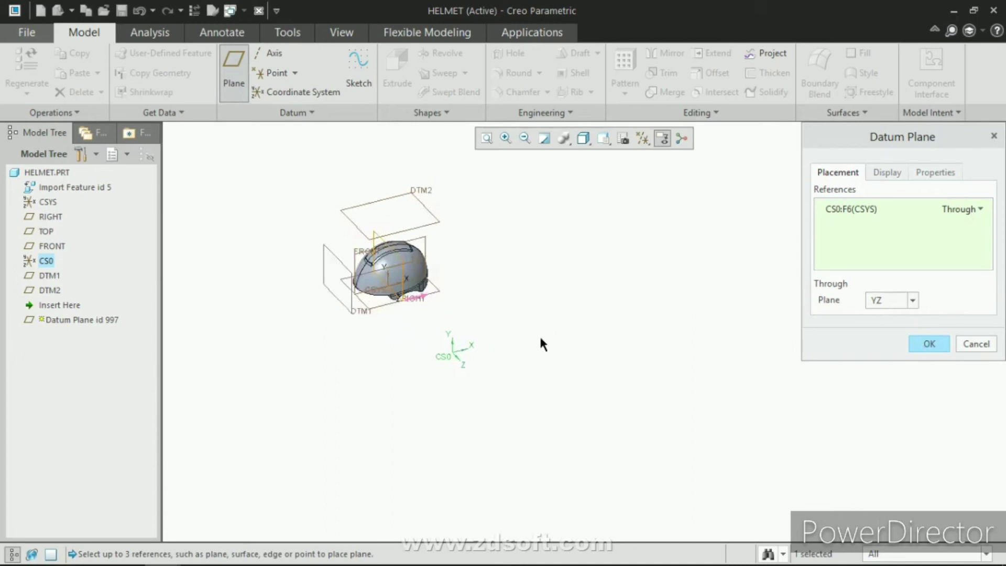
{"action": "scroll", "coordinate": [395, 259], "scroll_direction": "up", "scroll_amount": 3}
{"action": "scroll", "coordinate": [469, 386], "scroll_direction": "up", "scroll_amount": 3}
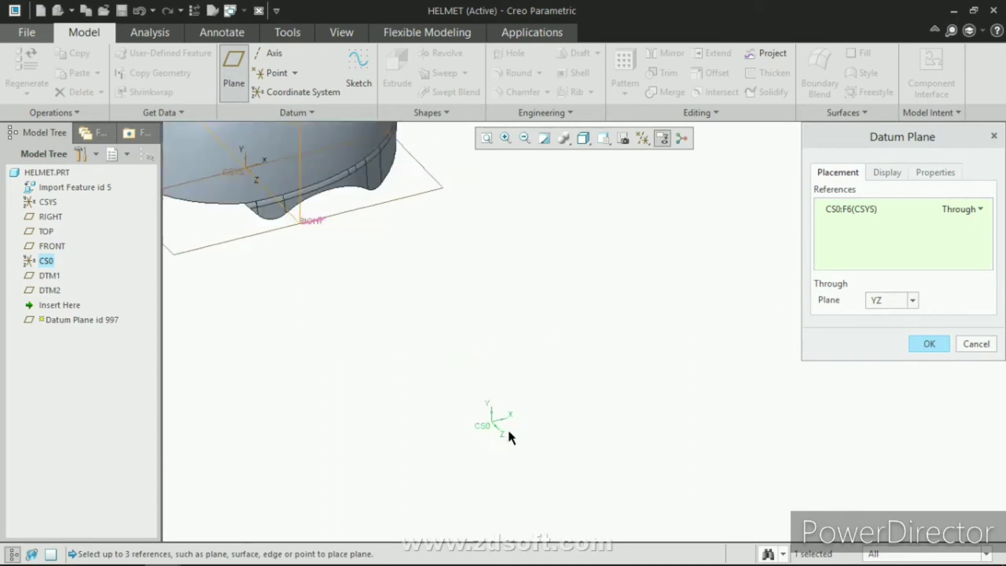
{"action": "scroll", "coordinate": [497, 429], "scroll_direction": "down", "scroll_amount": 5}
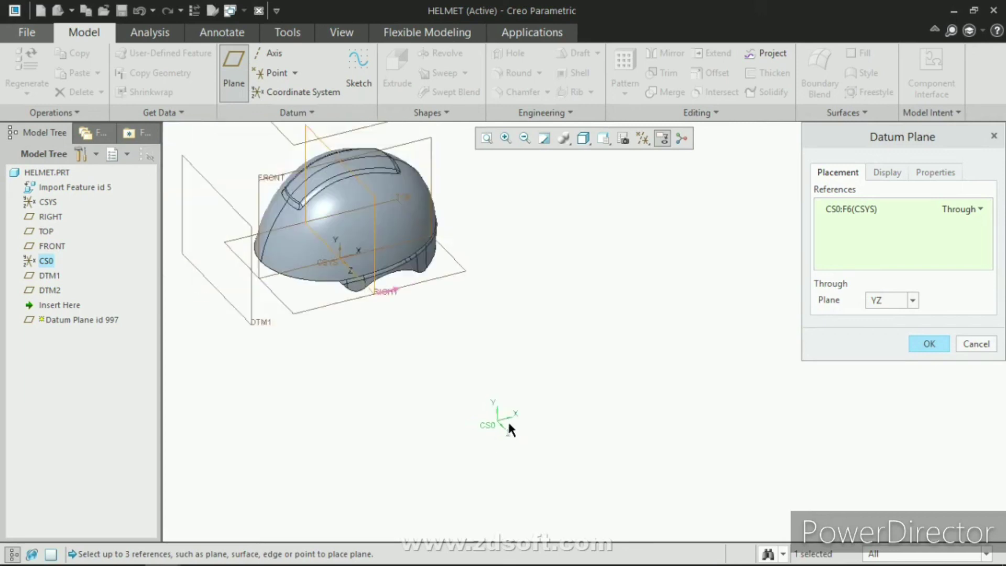
{"action": "scroll", "coordinate": [512, 435], "scroll_direction": "down", "scroll_amount": 3}
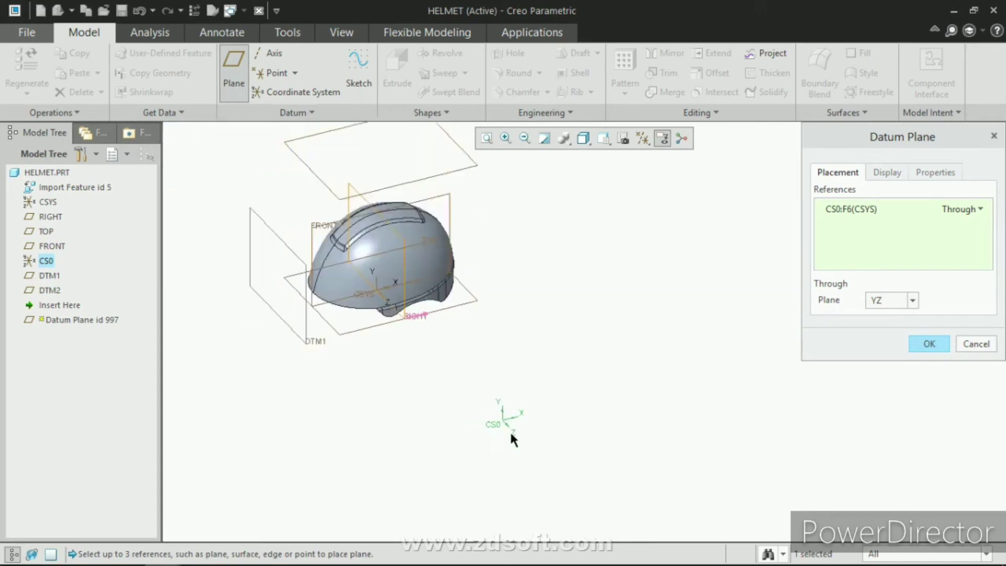
{"action": "middle_click", "coordinate": [507, 404]}
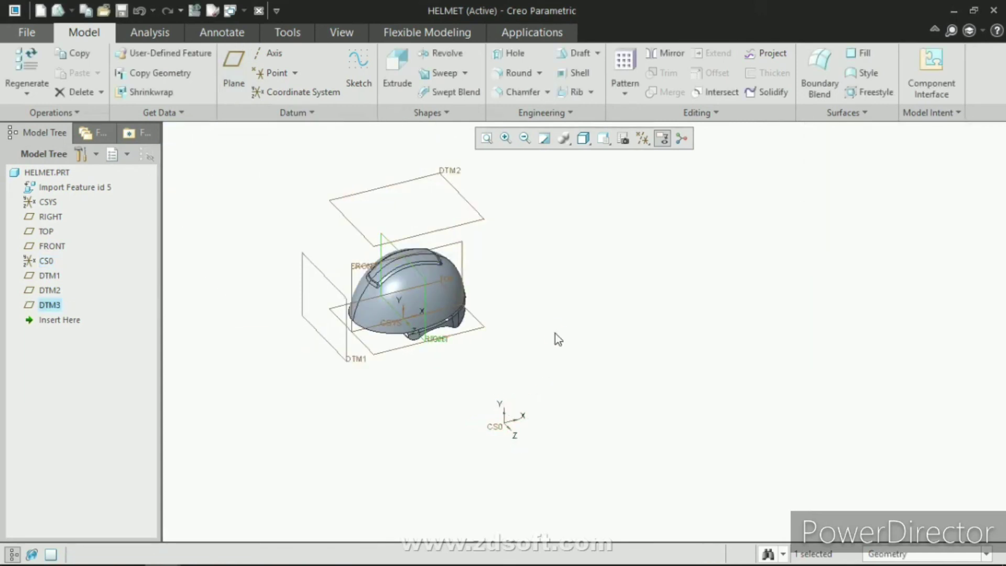
Redefine DTM3 with an adjusted outline stretched to about 300.60 by 1224.00.
{"action": "scroll", "coordinate": [395, 249], "scroll_direction": "up", "scroll_amount": 3}
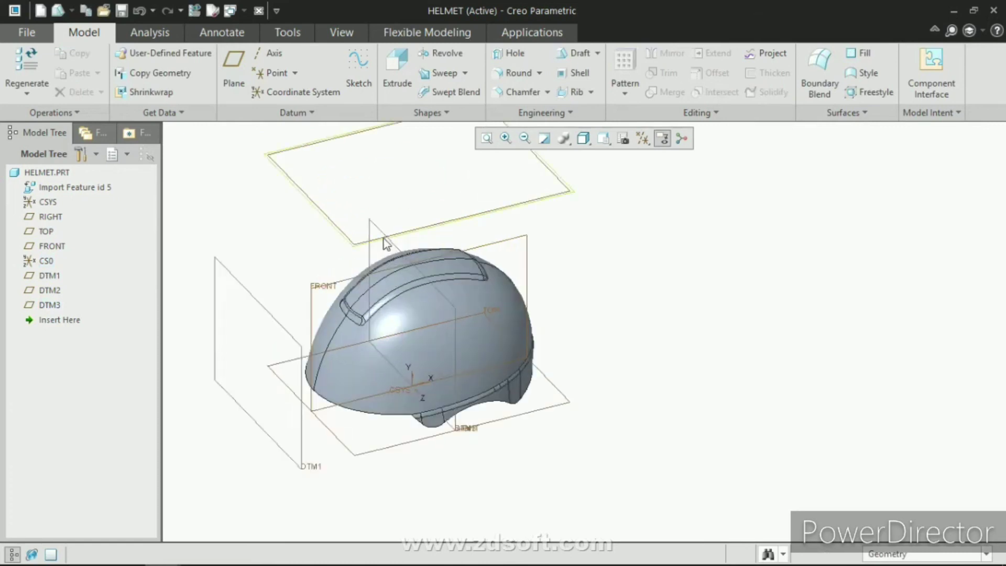
{"action": "scroll", "coordinate": [401, 251], "scroll_direction": "up", "scroll_amount": 2}
{"action": "left_click", "coordinate": [404, 251]}
{"action": "scroll", "coordinate": [394, 242], "scroll_direction": "down", "scroll_amount": 3}
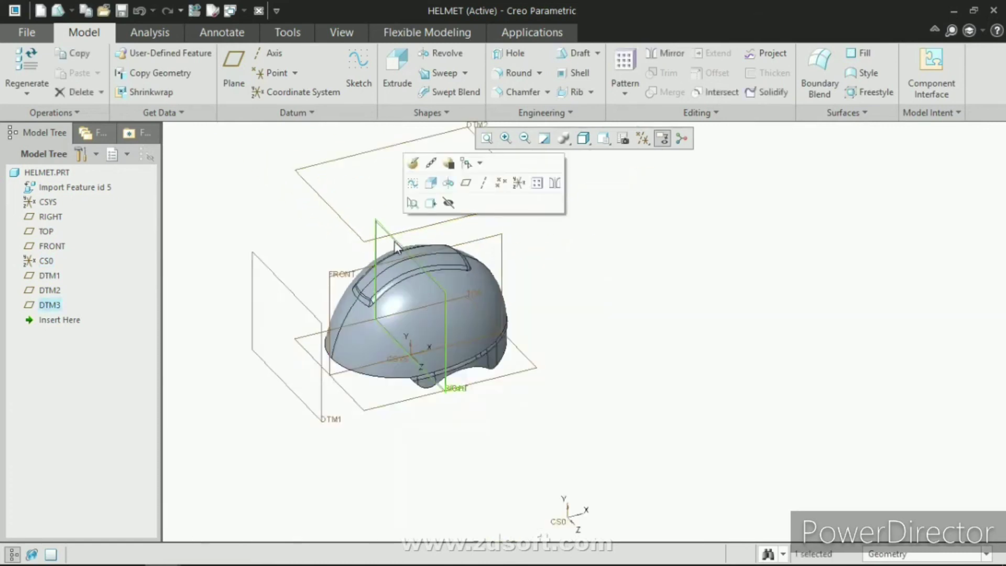
{"action": "left_click", "coordinate": [412, 166]}
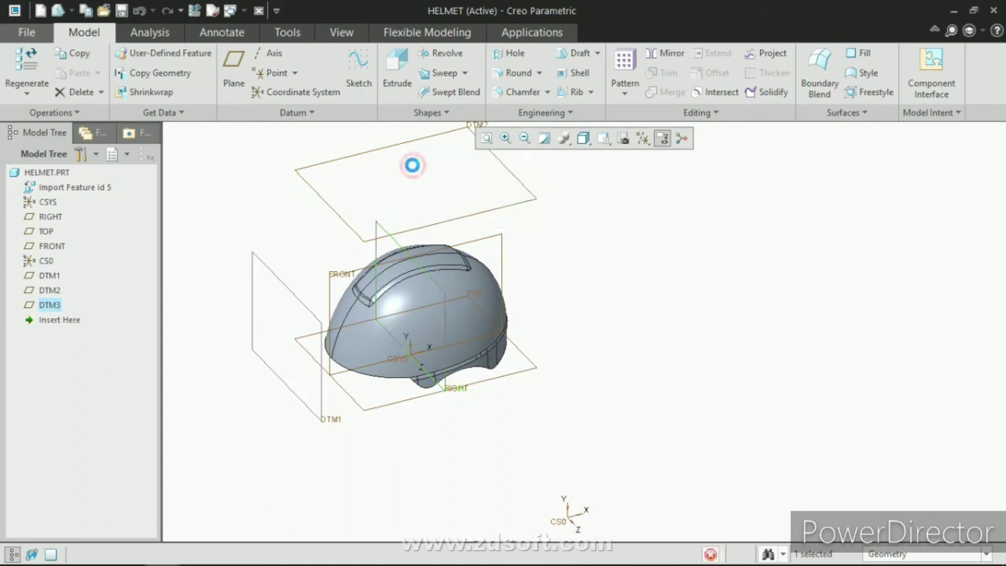
{"action": "scroll", "coordinate": [428, 292], "scroll_direction": "down", "scroll_amount": 2}
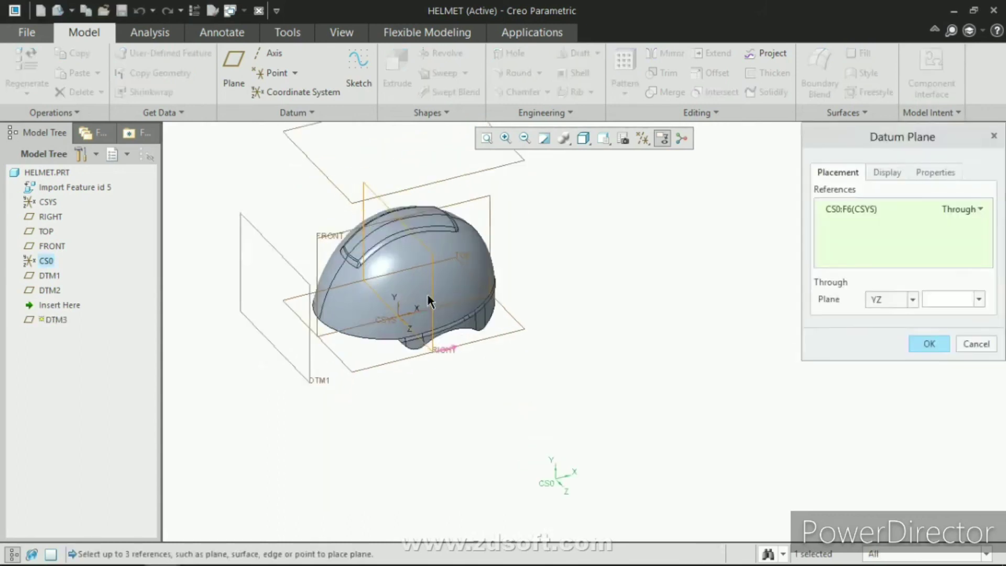
{"action": "left_click", "coordinate": [887, 172]}
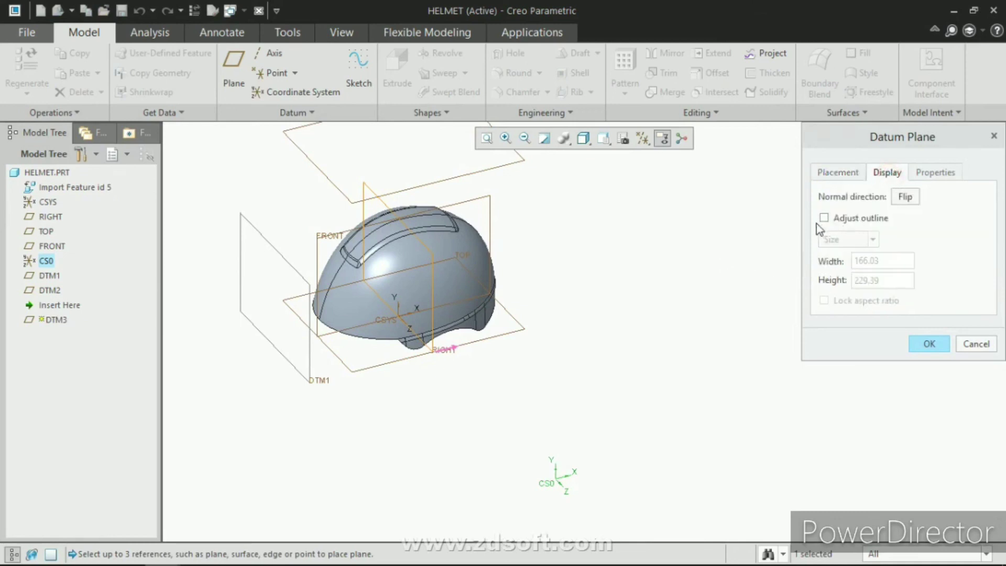
{"action": "left_click", "coordinate": [823, 218]}
{"action": "scroll", "coordinate": [476, 290], "scroll_direction": "up", "scroll_amount": 2}
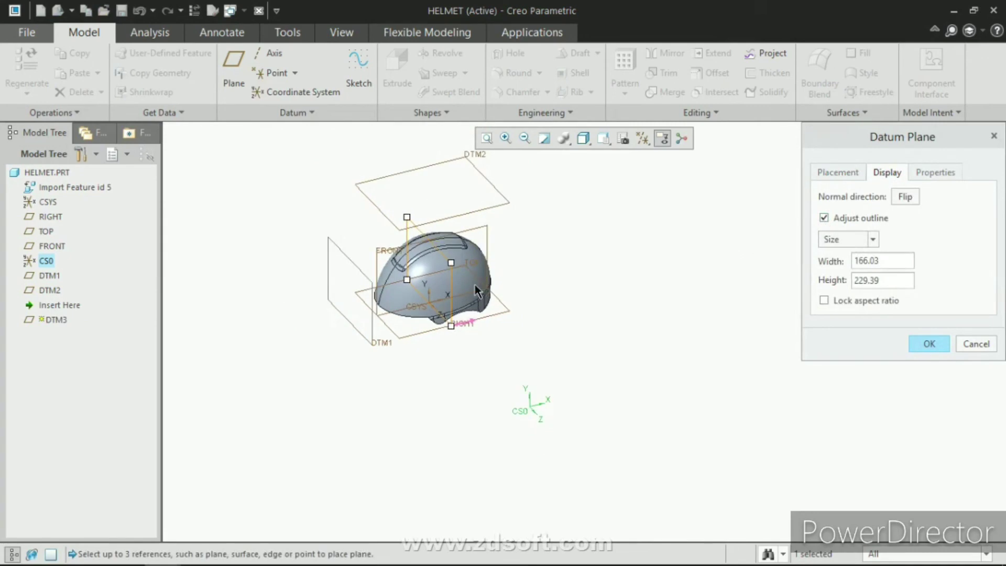
{"action": "left_click_drag", "start_coordinate": [451, 263], "coordinate": [643, 411]}
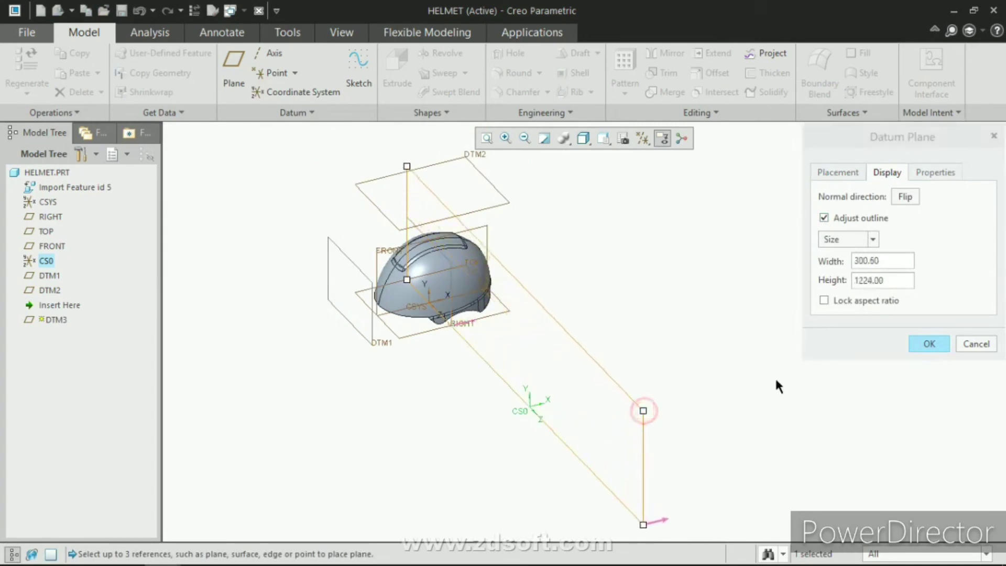
{"action": "left_click", "coordinate": [948, 348]}
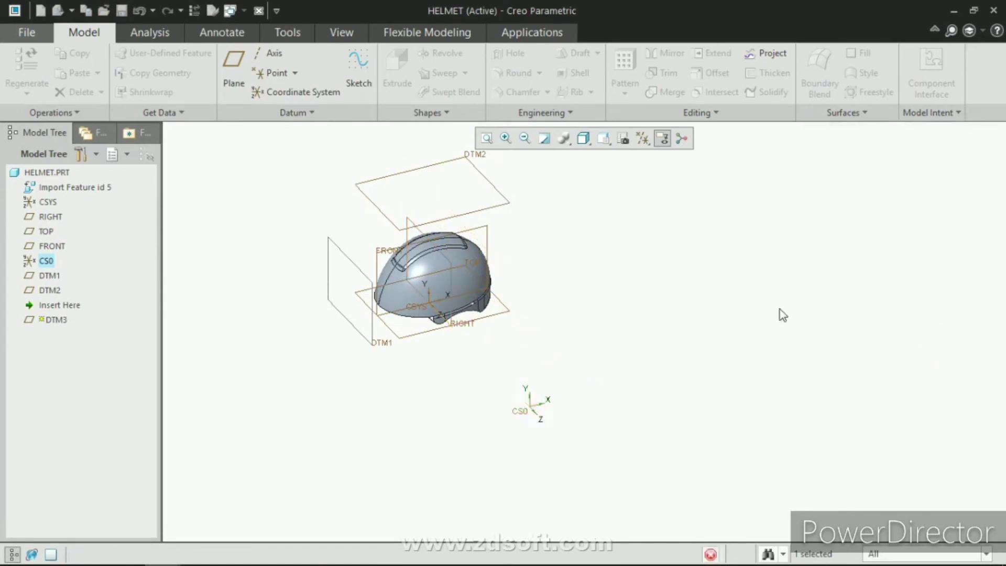
{"action": "scroll", "coordinate": [540, 328], "scroll_direction": "down", "scroll_amount": 3}
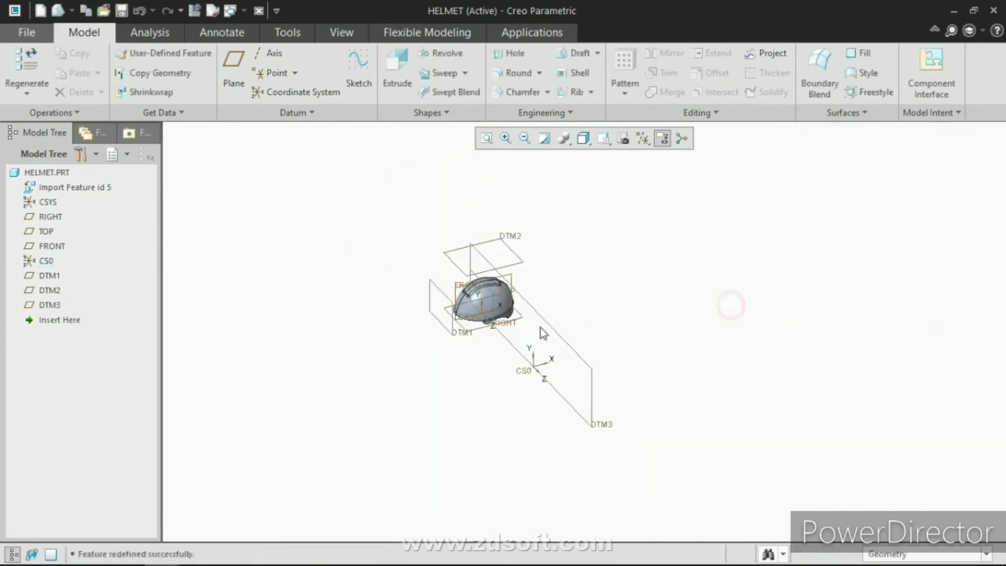
Redefine DTM2 with an adjusted outline stretched much wider, then view the helmet isometrically.
{"action": "left_click", "coordinate": [589, 397]}
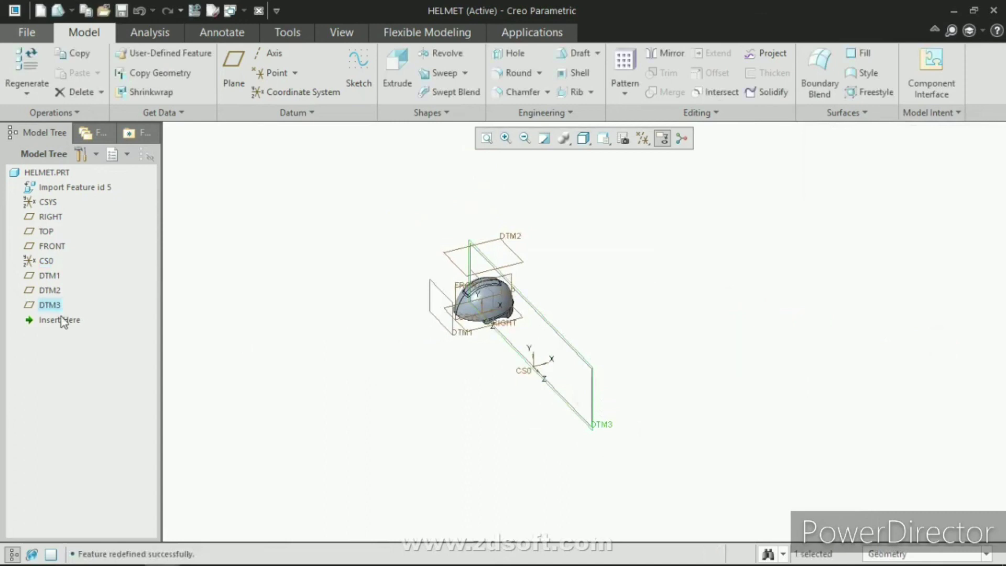
{"action": "left_click", "coordinate": [47, 290]}
{"action": "left_click", "coordinate": [74, 200]}
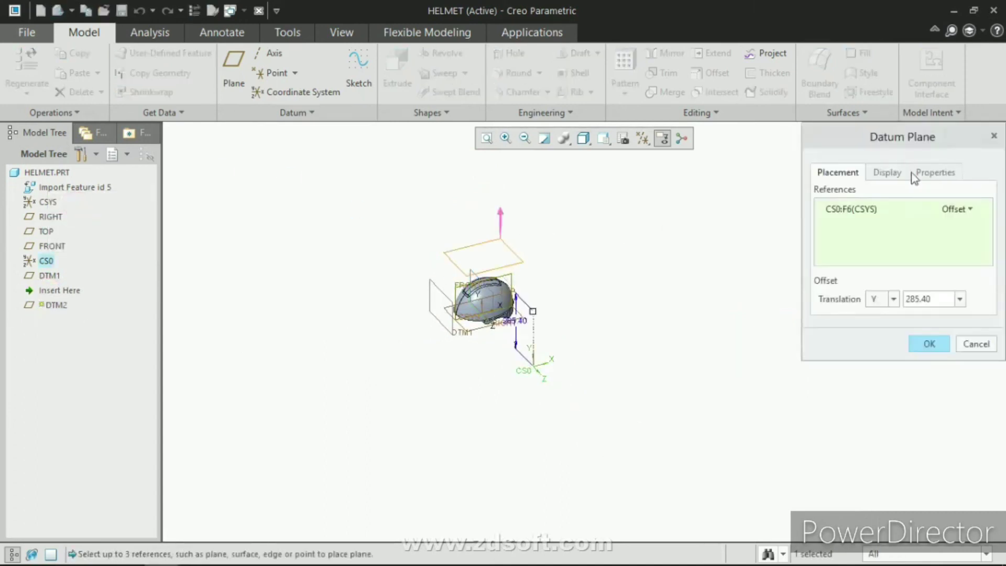
{"action": "left_click", "coordinate": [887, 172]}
{"action": "left_click", "coordinate": [824, 218]}
{"action": "left_click_drag", "start_coordinate": [523, 263], "coordinate": [714, 341]}
{"action": "left_click", "coordinate": [929, 343]}
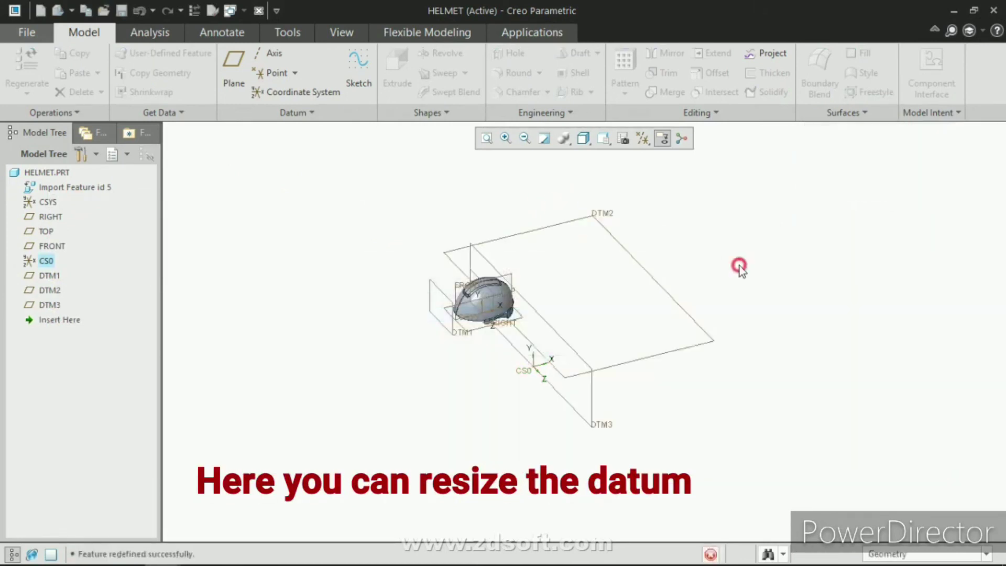
{"action": "middle_click_drag", "start_coordinate": [577, 281], "coordinate": [585, 314]}
{"action": "left_click", "coordinate": [165, 282]}
In PRT0007, start a datum plane offset 200.00 from the block's front face.
{"action": "left_click", "coordinate": [411, 250]}
{"action": "mouse_move", "coordinate": [897, 552]}
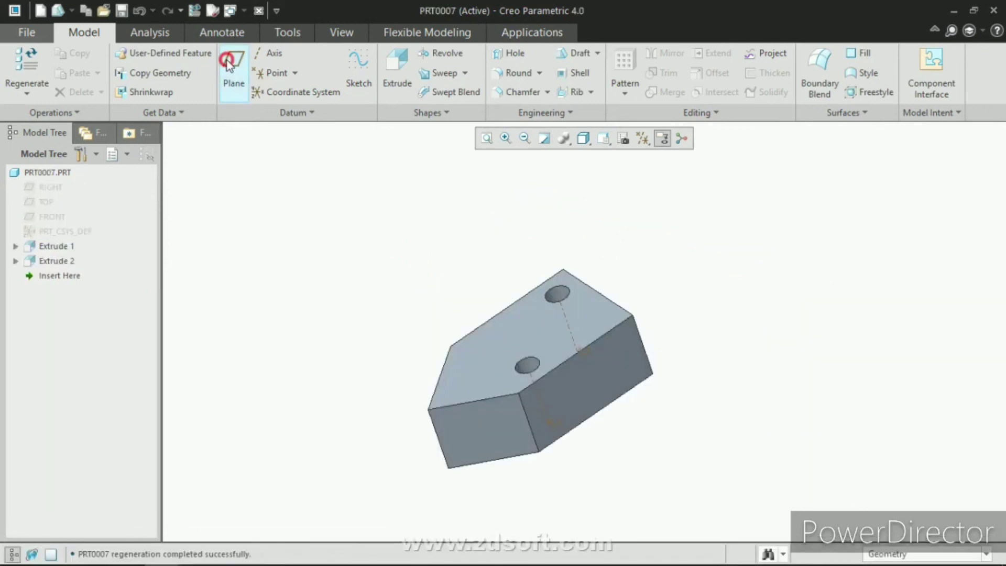
{"action": "left_click", "coordinate": [233, 68]}
{"action": "middle_click_drag", "start_coordinate": [585, 319], "coordinate": [602, 377]}
{"action": "left_click", "coordinate": [601, 377]}
{"action": "scroll", "coordinate": [623, 360], "scroll_direction": "up", "scroll_amount": 3}
{"action": "middle_click_drag", "start_coordinate": [678, 337], "coordinate": [580, 344]}
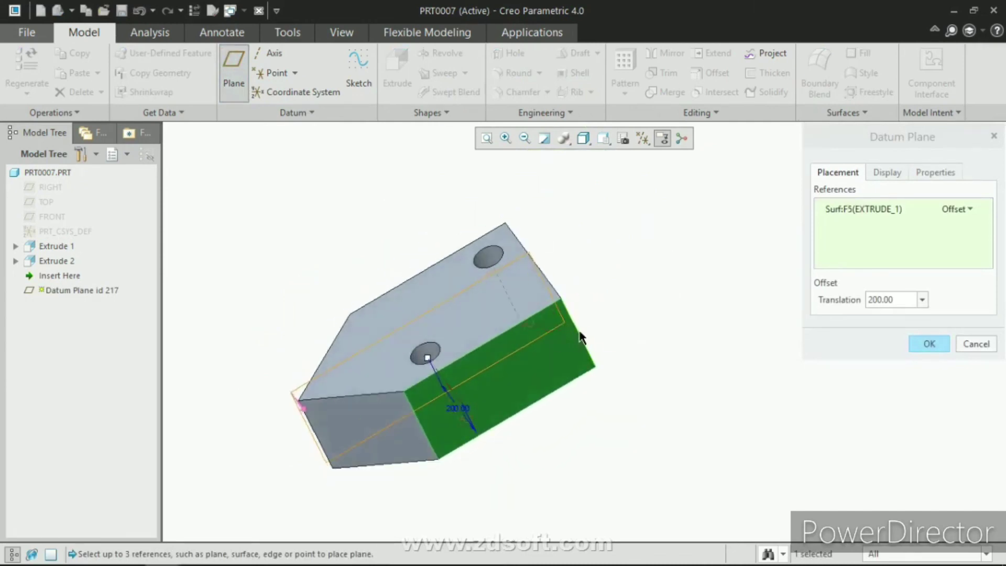
Add the block edge as a through reference and swing the plane about it.
{"action": "left_click", "coordinate": [576, 331], "text": "ctrl"}
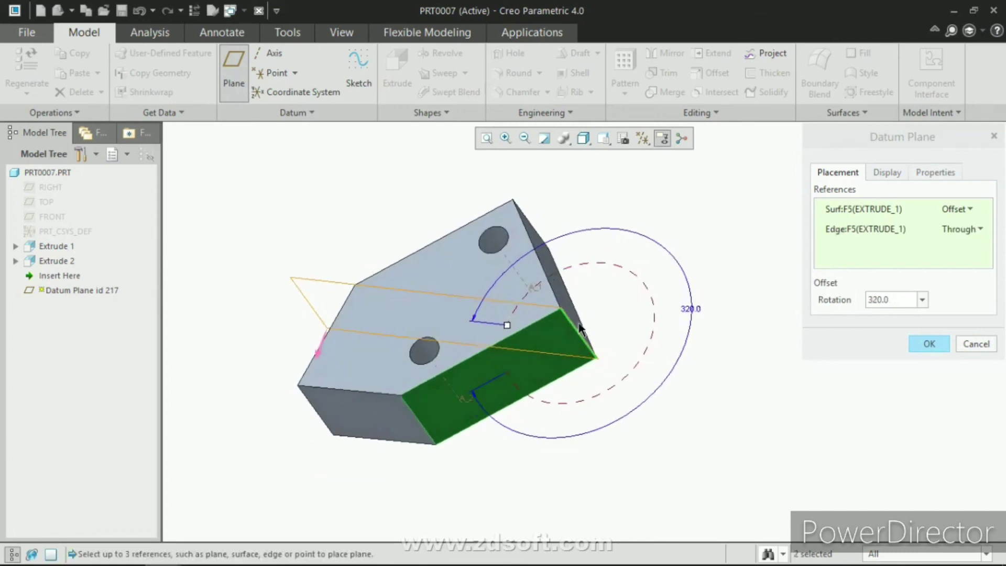
{"action": "scroll", "coordinate": [576, 330], "scroll_direction": "up", "scroll_amount": 3}
{"action": "left_click", "coordinate": [844, 230]}
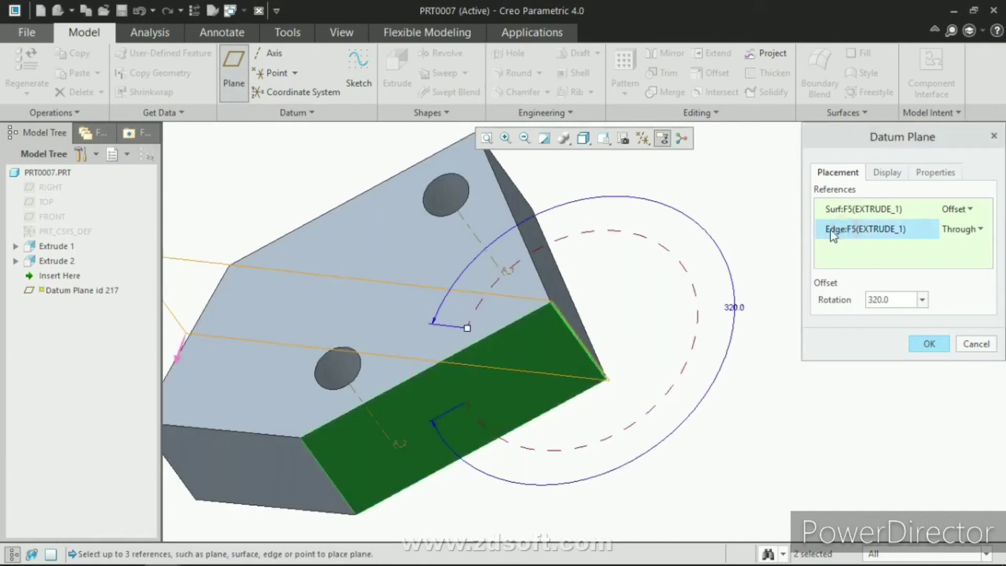
{"action": "scroll", "coordinate": [592, 270], "scroll_direction": "down", "scroll_amount": 2}
{"action": "middle_click_drag", "start_coordinate": [592, 269], "coordinate": [501, 317]}
{"action": "left_click_drag", "start_coordinate": [501, 316], "coordinate": [567, 356]}
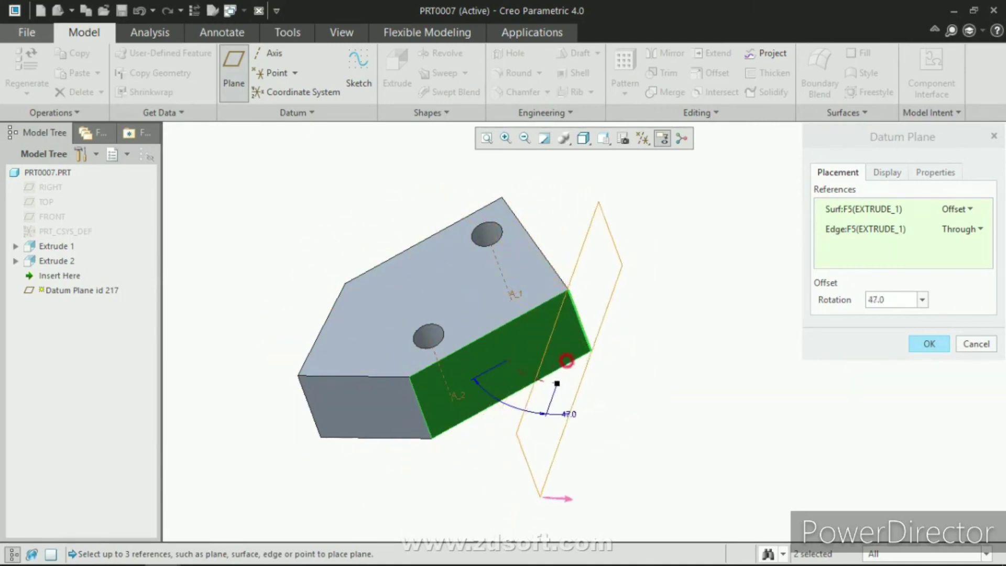
Set the rotation angle to 45° to create DTM1, then begin another datum plane.
{"action": "double_click", "coordinate": [568, 413]}
{"action": "type", "text": "45"}
{"action": "key", "text": "Return"}
{"action": "middle_click", "coordinate": [652, 378]}
{"action": "left_click", "coordinate": [325, 173]}
{"action": "left_click", "coordinate": [240, 73]}
{"action": "middle_click_drag", "start_coordinate": [429, 261], "coordinate": [529, 198]}
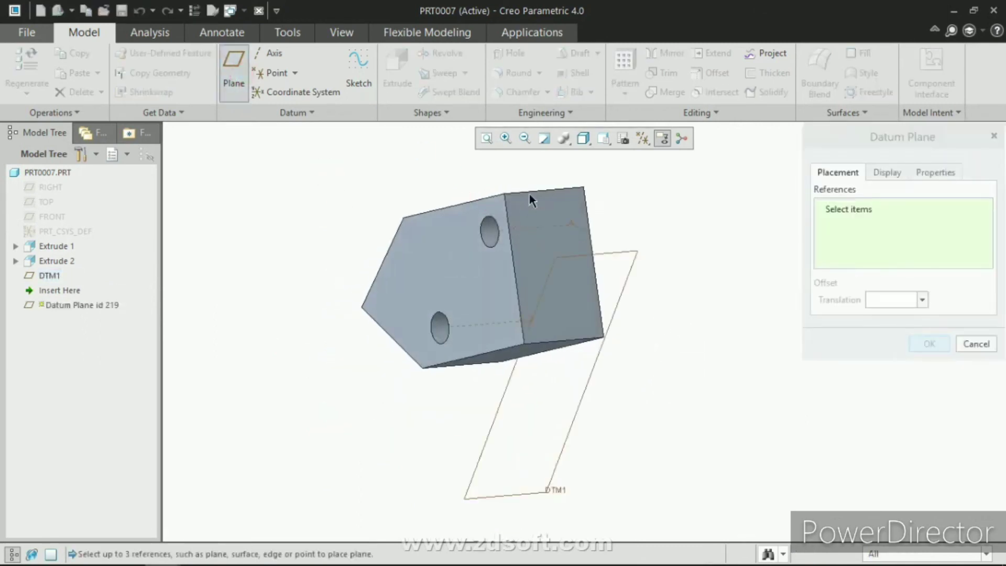
Reference the block's top edge and the adjoining side face for a new datum plane.
{"action": "left_click", "coordinate": [534, 197]}
{"action": "middle_click_drag", "start_coordinate": [493, 270], "coordinate": [532, 226]}
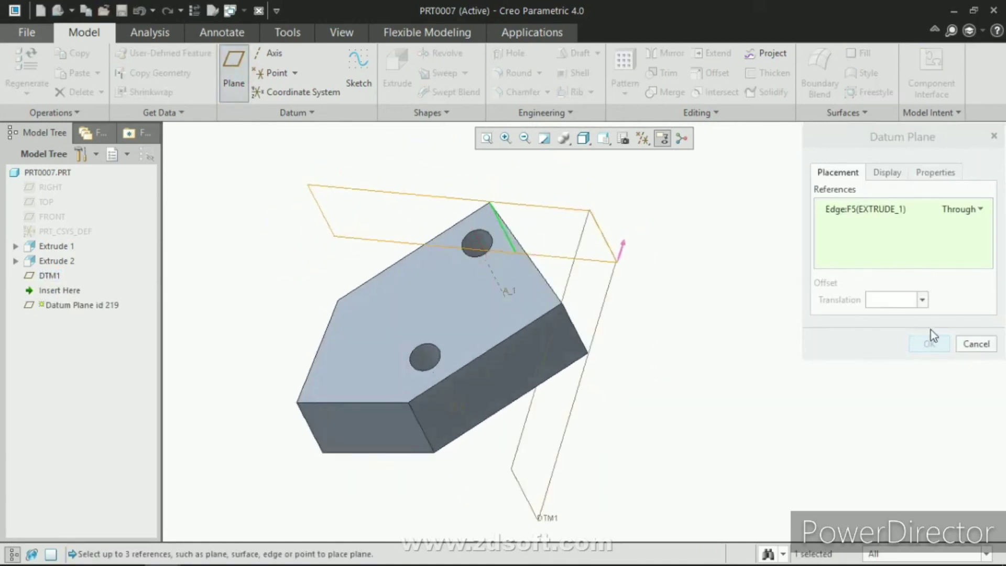
{"action": "middle_click_drag", "start_coordinate": [487, 332], "coordinate": [542, 252]}
{"action": "left_click", "coordinate": [547, 239], "text": "ctrl"}
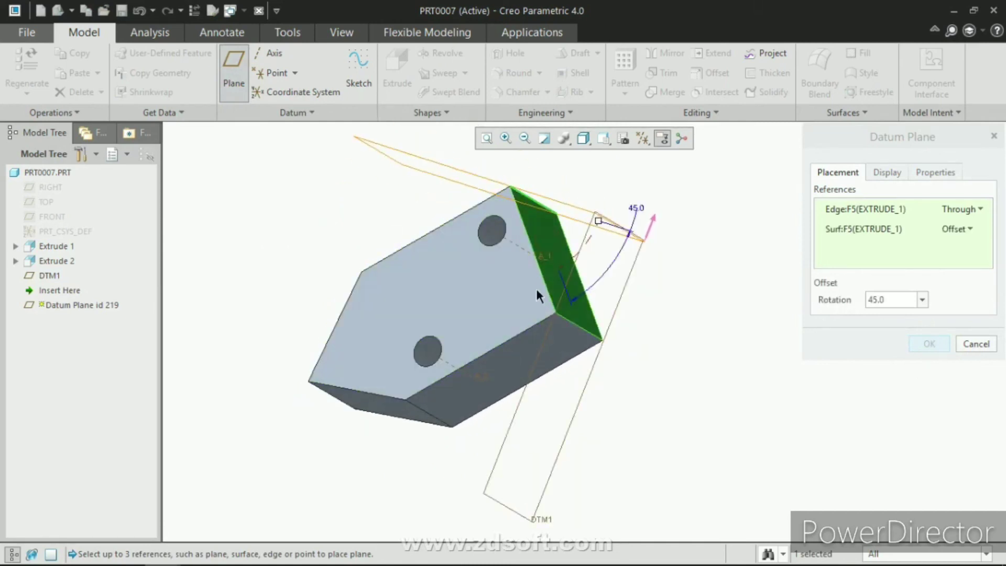
{"action": "middle_click_drag", "start_coordinate": [535, 288], "coordinate": [588, 271]}
{"action": "left_click_drag", "start_coordinate": [591, 273], "coordinate": [561, 267]}
{"action": "middle_click_drag", "start_coordinate": [566, 231], "coordinate": [641, 285]}
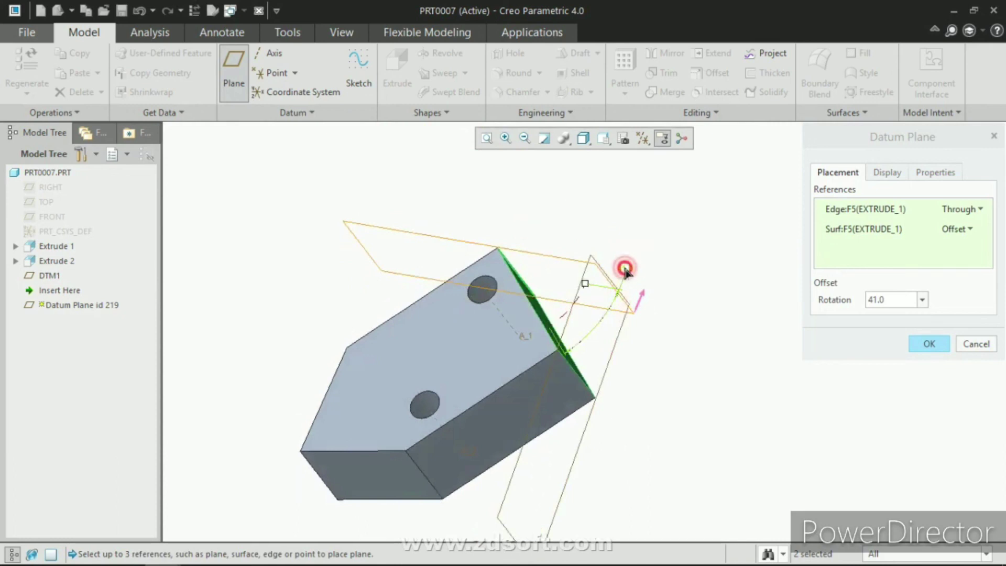
Set the plane's rotation to 35° from the side face and create DTM2.
{"action": "double_click", "coordinate": [908, 302]}
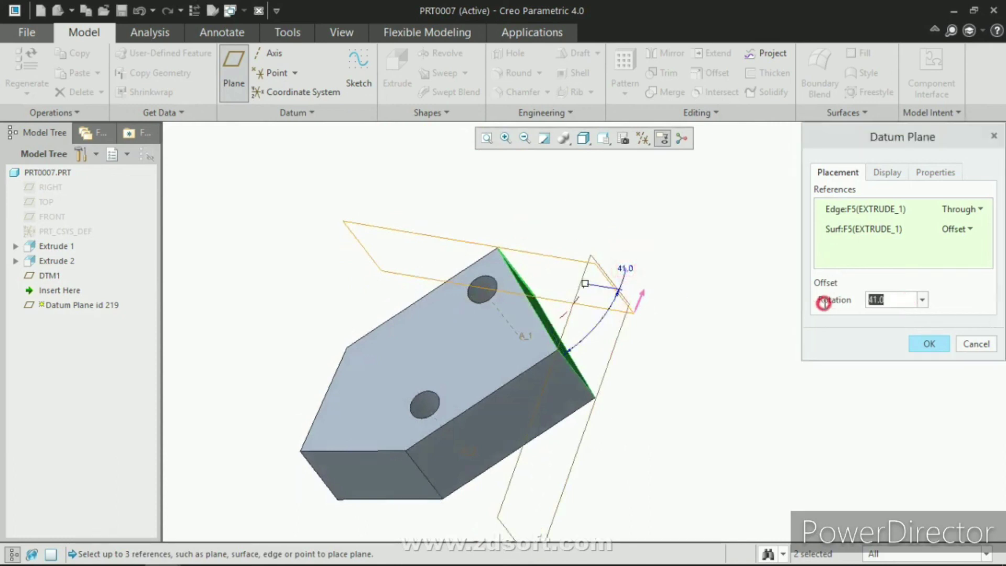
{"action": "type", "text": "35"}
{"action": "key", "text": "Return"}
{"action": "middle_click", "coordinate": [742, 338]}
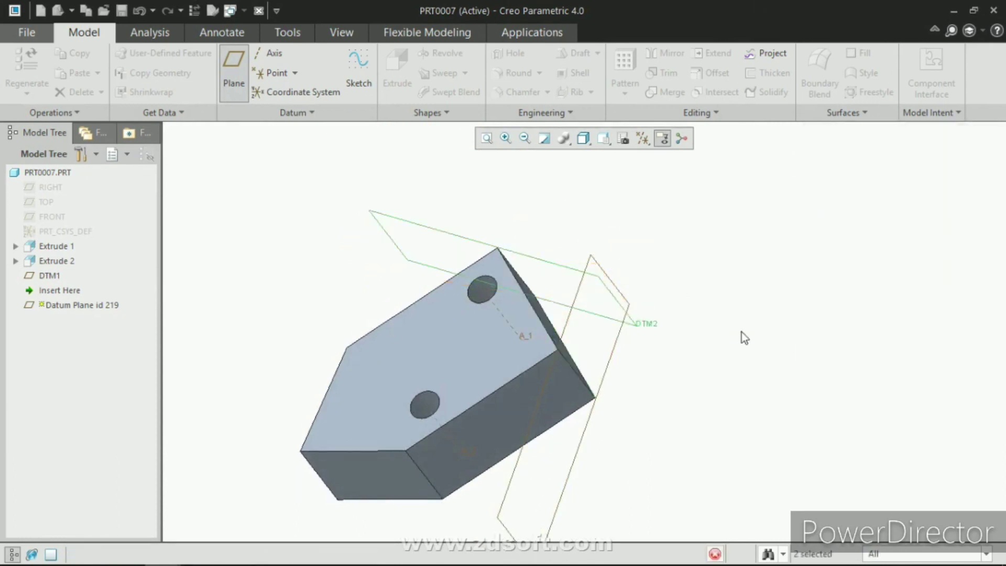
{"action": "scroll", "coordinate": [475, 231], "scroll_direction": "up", "scroll_amount": 2}
{"action": "middle_click_drag", "start_coordinate": [412, 333], "coordinate": [444, 346]}
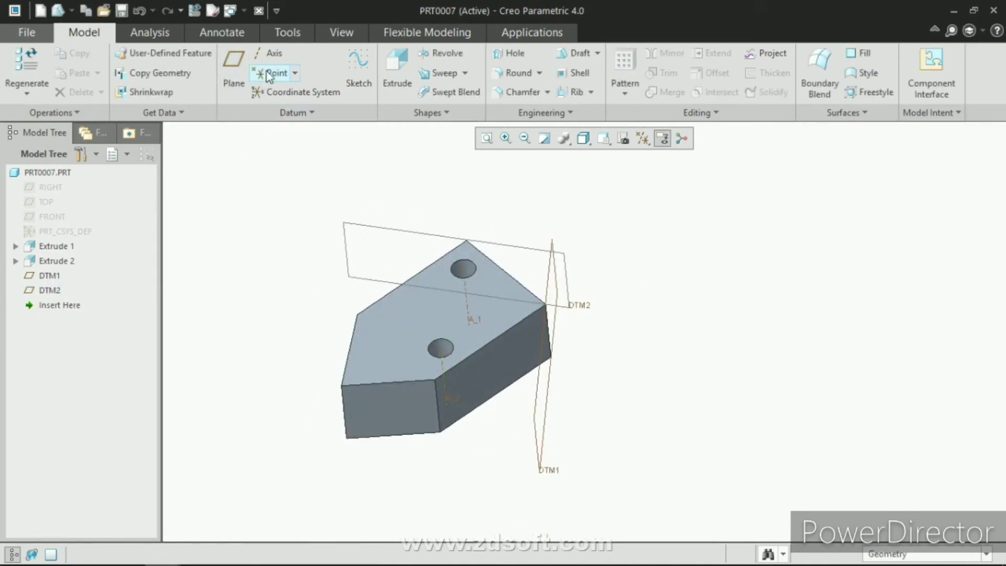
Start a new datum plane referencing the block's front face and passing through axis A_2.
{"action": "left_click", "coordinate": [233, 77]}
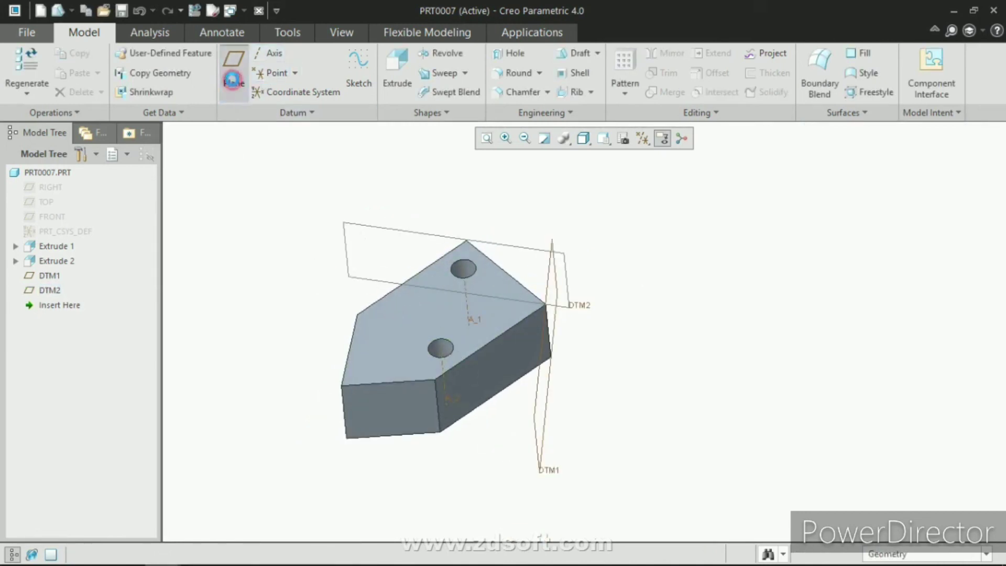
{"action": "left_click", "coordinate": [385, 412]}
{"action": "scroll", "coordinate": [408, 387], "scroll_direction": "down", "scroll_amount": 4}
{"action": "scroll", "coordinate": [426, 360], "scroll_direction": "up", "scroll_amount": 2}
{"action": "middle_click_drag", "start_coordinate": [425, 360], "coordinate": [452, 357]}
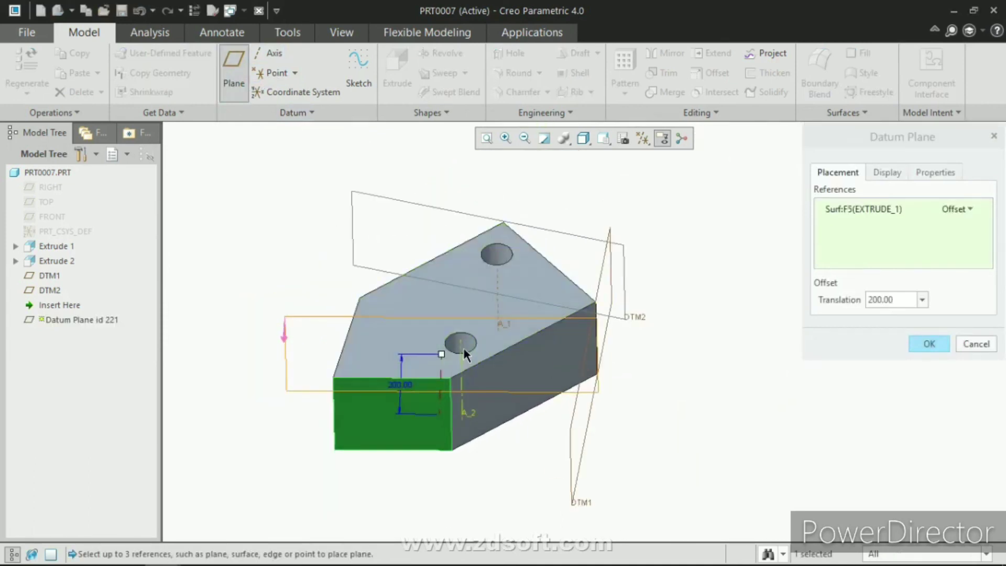
{"action": "left_click", "coordinate": [463, 347], "text": "ctrl"}
{"action": "middle_click_drag", "start_coordinate": [393, 410], "coordinate": [401, 393]}
{"action": "left_click_drag", "start_coordinate": [392, 394], "coordinate": [460, 436]}
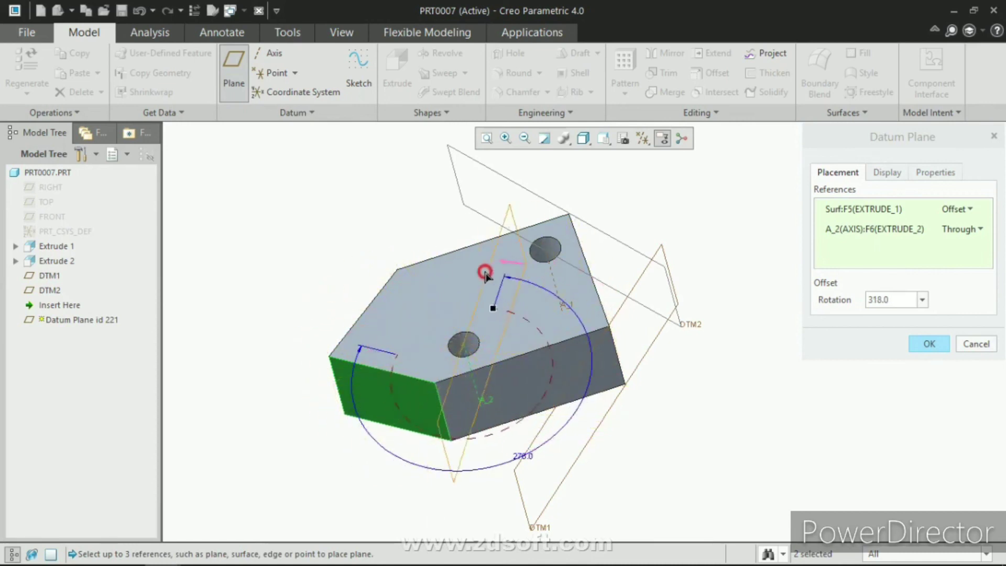
{"action": "left_click_drag", "start_coordinate": [413, 442], "coordinate": [415, 292]}
{"action": "middle_click_drag", "start_coordinate": [415, 292], "coordinate": [309, 381]}
Set the plane's rotation to 45° and confirm to create DTM3.
{"action": "left_click", "coordinate": [878, 302]}
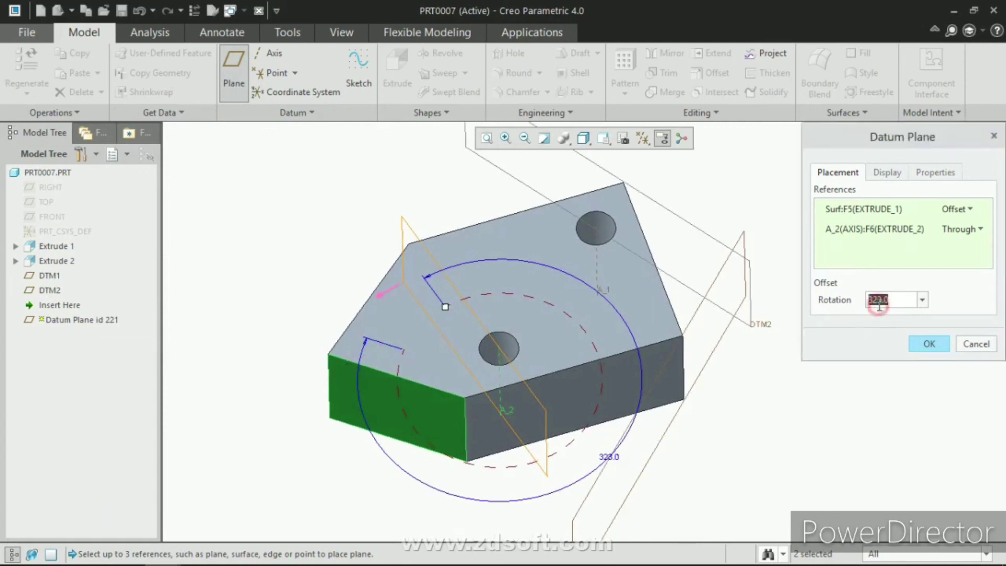
{"action": "type", "text": "-45"}
{"action": "key", "text": "Return"}
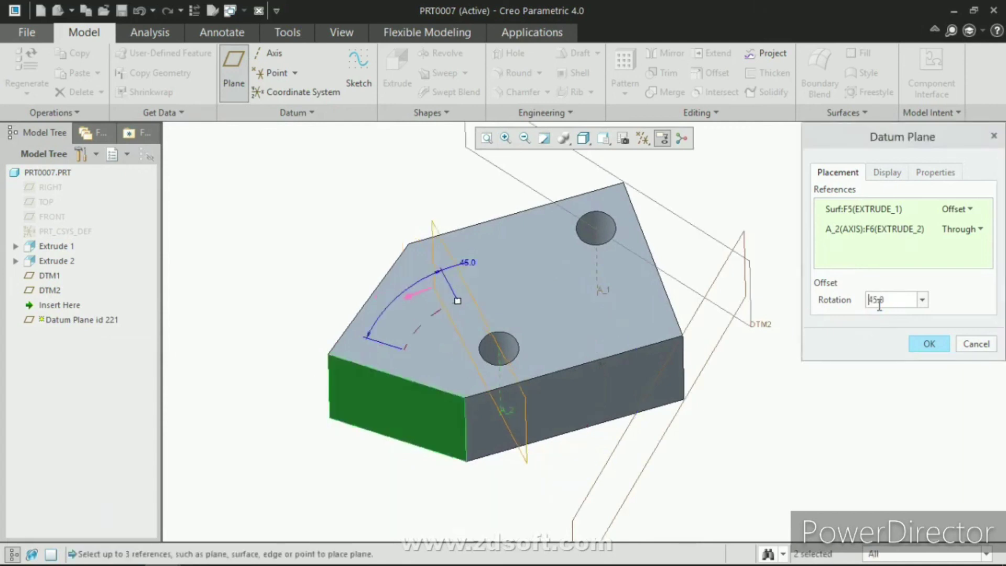
{"action": "middle_click_drag", "start_coordinate": [412, 330], "coordinate": [357, 247]}
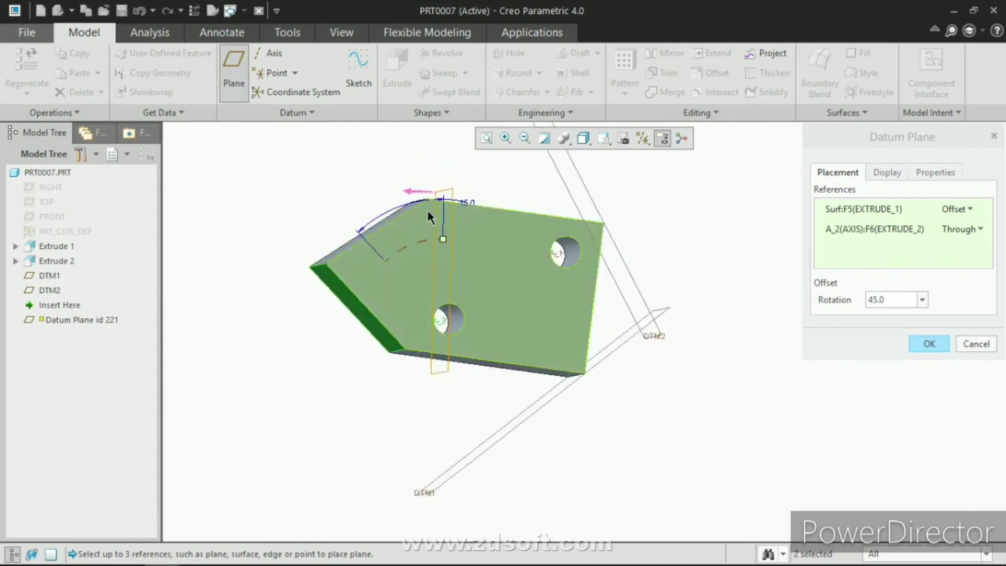
{"action": "middle_click_drag", "start_coordinate": [460, 207], "coordinate": [516, 215]}
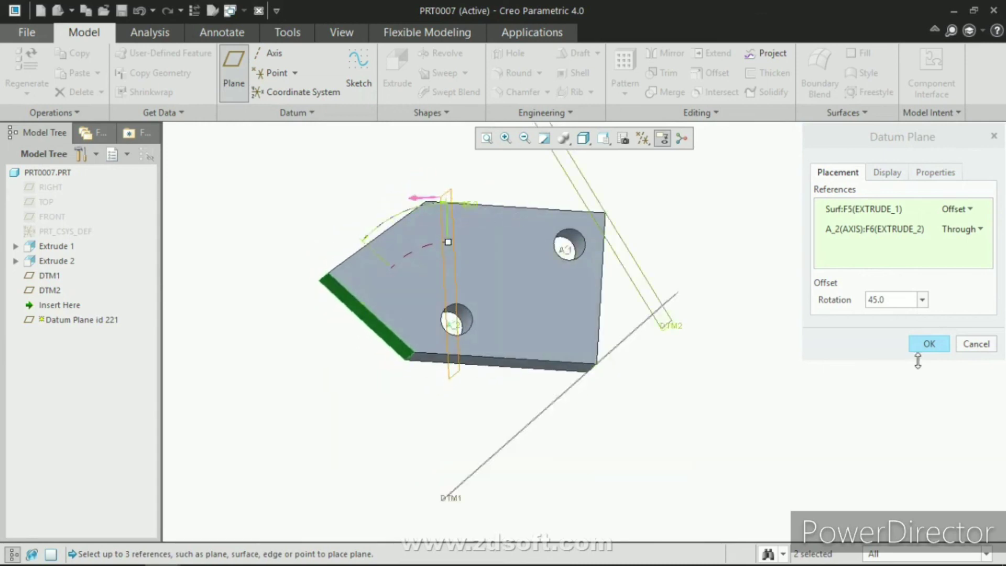
{"action": "left_click", "coordinate": [926, 345]}
{"action": "mouse_move", "coordinate": [403, 309]}
{"action": "middle_mouse_down"}
{"action": "mouse_move", "coordinate": [445, 291]}
{"action": "mouse_move", "coordinate": [413, 303]}
{"action": "middle_mouse_up"}
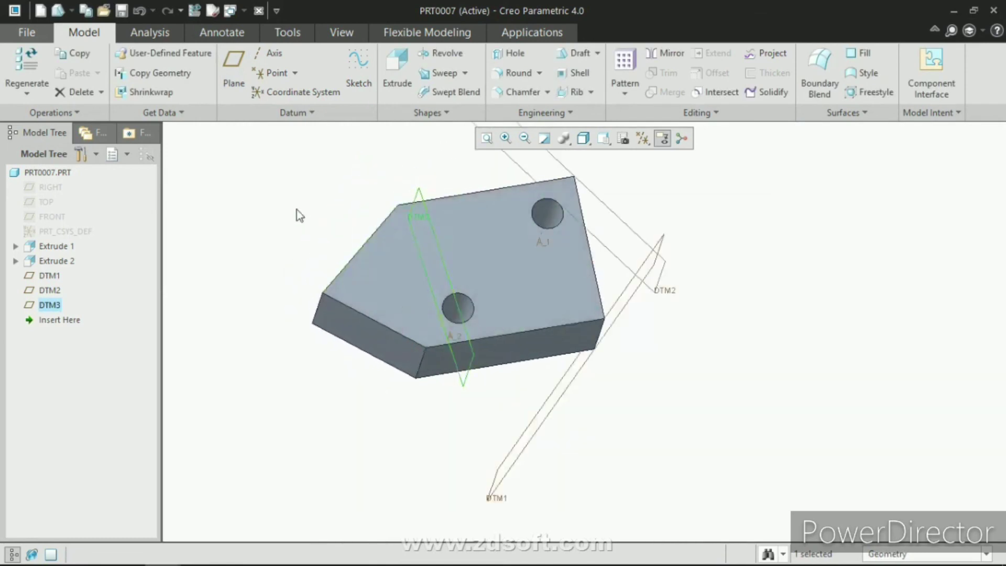
Clear the DTM3 selection in the model.
{"action": "right_click", "coordinate": [333, 225]}
{"action": "left_click", "coordinate": [261, 214]}
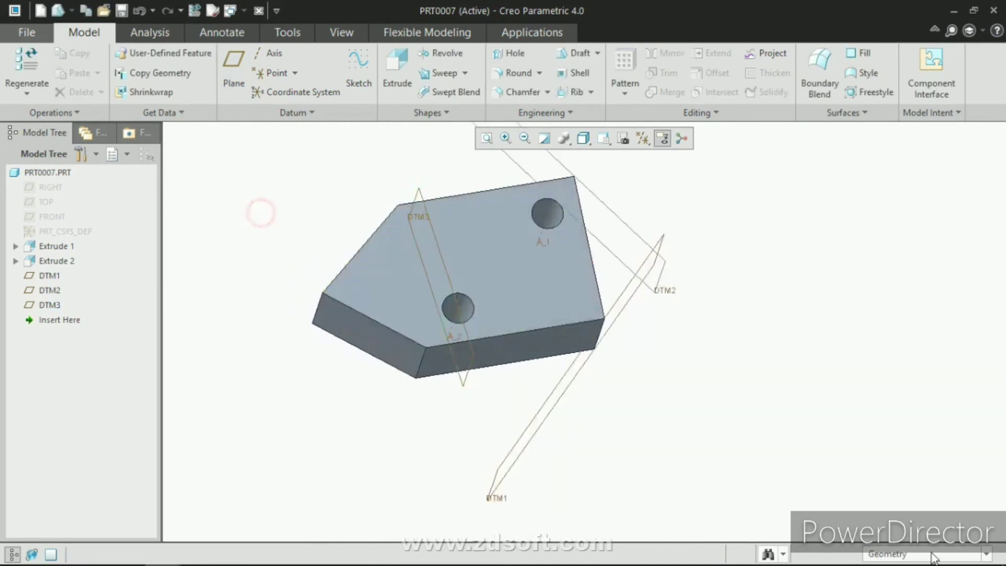
{"action": "left_click", "coordinate": [790, 416]}
{"action": "middle_click_drag", "start_coordinate": [658, 395], "coordinate": [489, 348]}
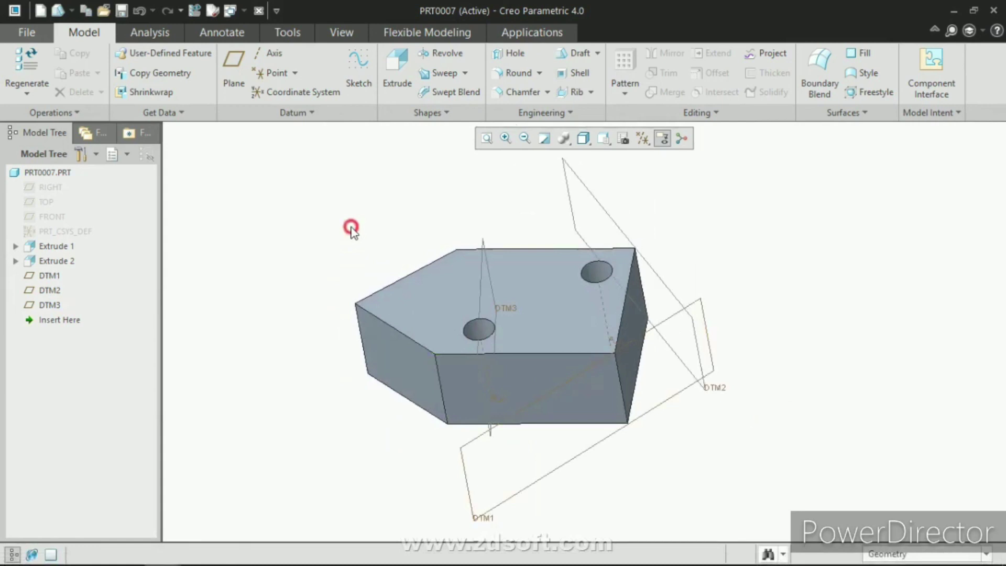
Start a fourth datum plane through the top face's edge, referencing the top face for angle.
{"action": "left_click", "coordinate": [234, 65]}
{"action": "middle_click_drag", "start_coordinate": [362, 314], "coordinate": [399, 307]}
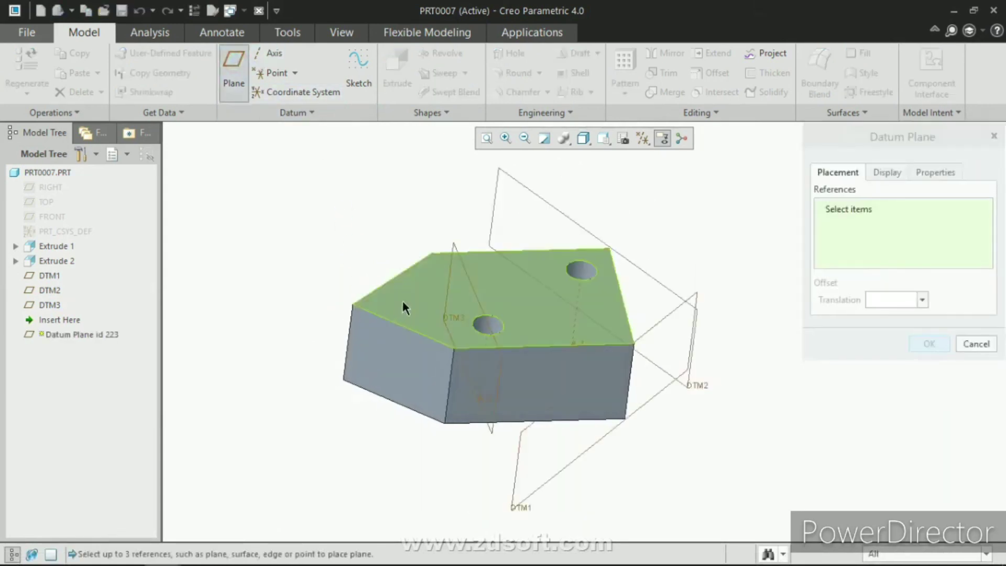
{"action": "left_click", "coordinate": [414, 302]}
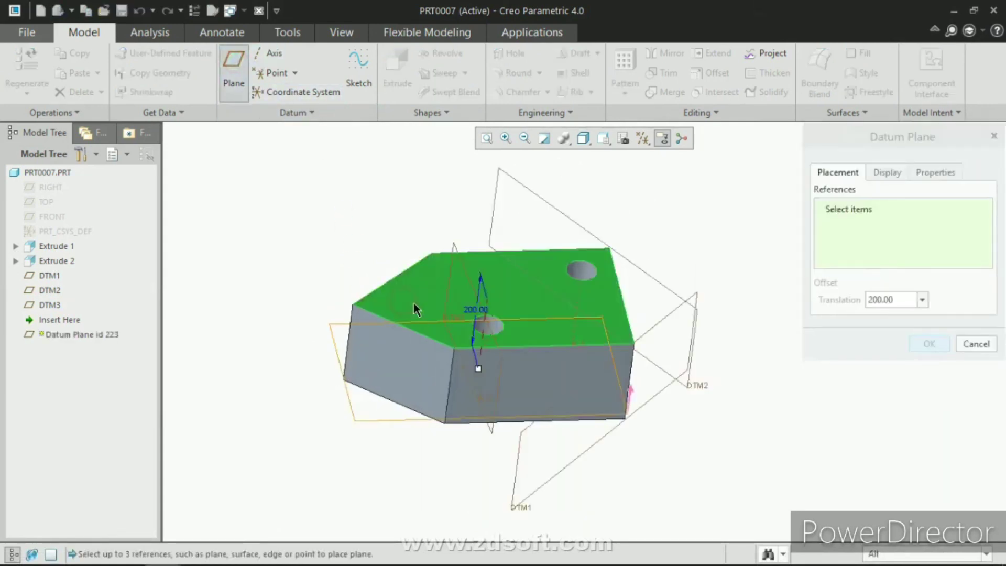
{"action": "left_click", "coordinate": [419, 332]}
{"action": "middle_click_drag", "start_coordinate": [409, 333], "coordinate": [385, 346]}
{"action": "scroll", "coordinate": [398, 345], "scroll_direction": "up", "scroll_amount": 4}
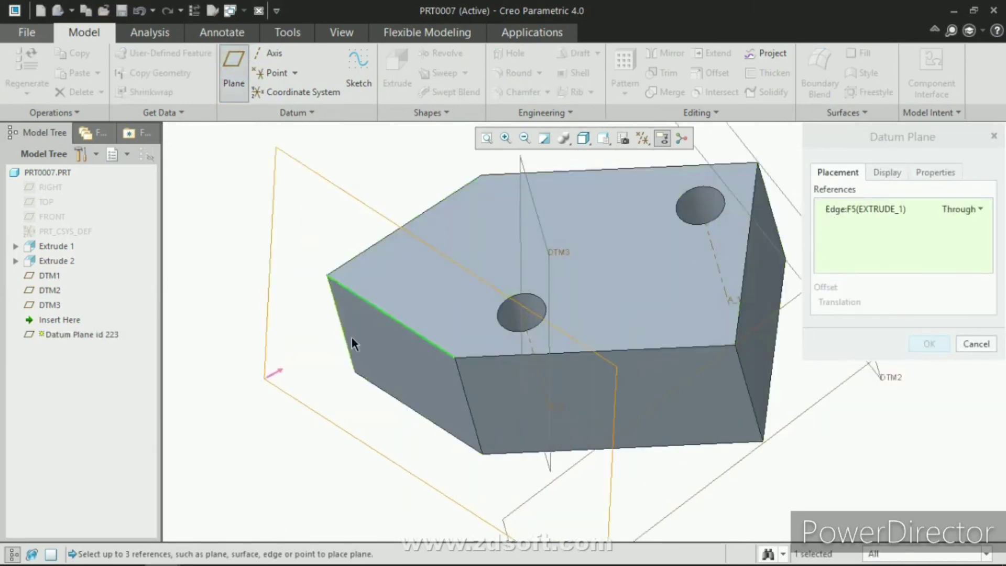
{"action": "left_click", "coordinate": [413, 292], "text": "ctrl"}
{"action": "scroll", "coordinate": [388, 273], "scroll_direction": "down", "scroll_amount": 3}
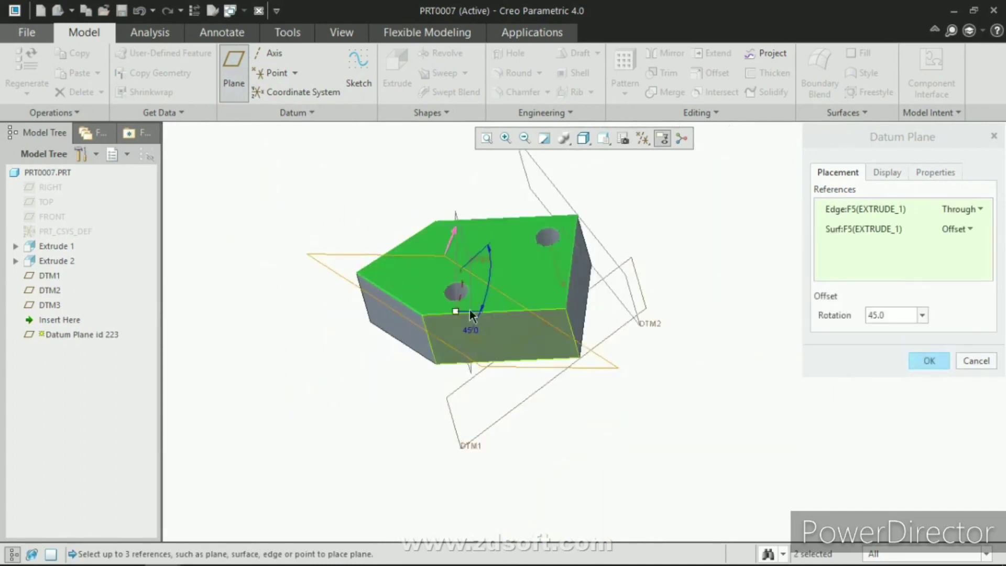
{"action": "left_click_drag", "start_coordinate": [456, 310], "coordinate": [424, 241]}
{"action": "middle_click_drag", "start_coordinate": [321, 359], "coordinate": [425, 268]}
{"action": "mouse_move", "coordinate": [420, 267]}
{"action": "left_mouse_down"}
{"action": "mouse_move", "coordinate": [385, 273]}
{"action": "mouse_move", "coordinate": [423, 267]}
{"action": "left_mouse_up"}
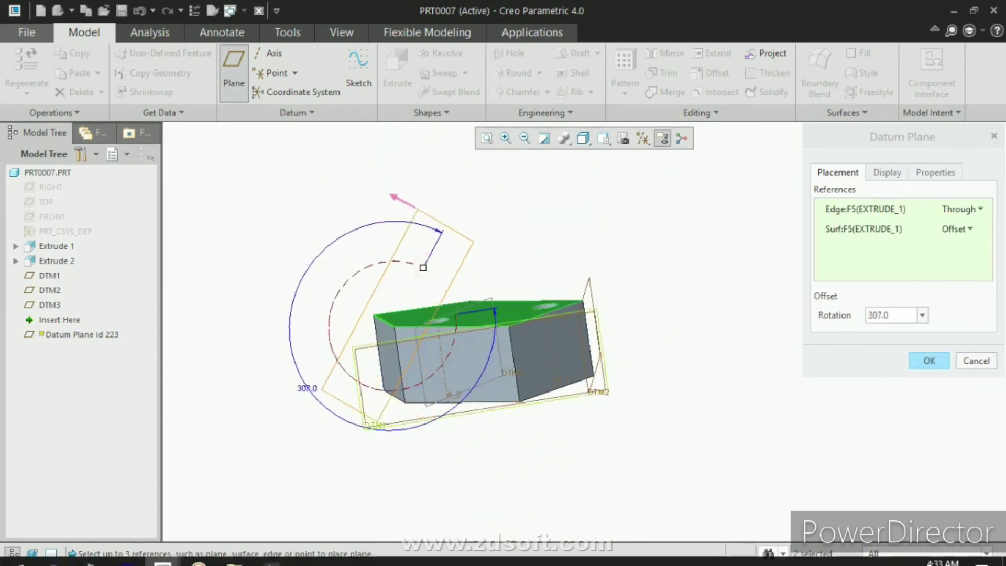
{"action": "mouse_move", "coordinate": [427, 269]}
{"action": "left_mouse_down"}
{"action": "mouse_move", "coordinate": [440, 281]}
{"action": "mouse_move", "coordinate": [445, 325]}
{"action": "mouse_move", "coordinate": [389, 257]}
{"action": "mouse_move", "coordinate": [432, 278]}
{"action": "left_mouse_up"}
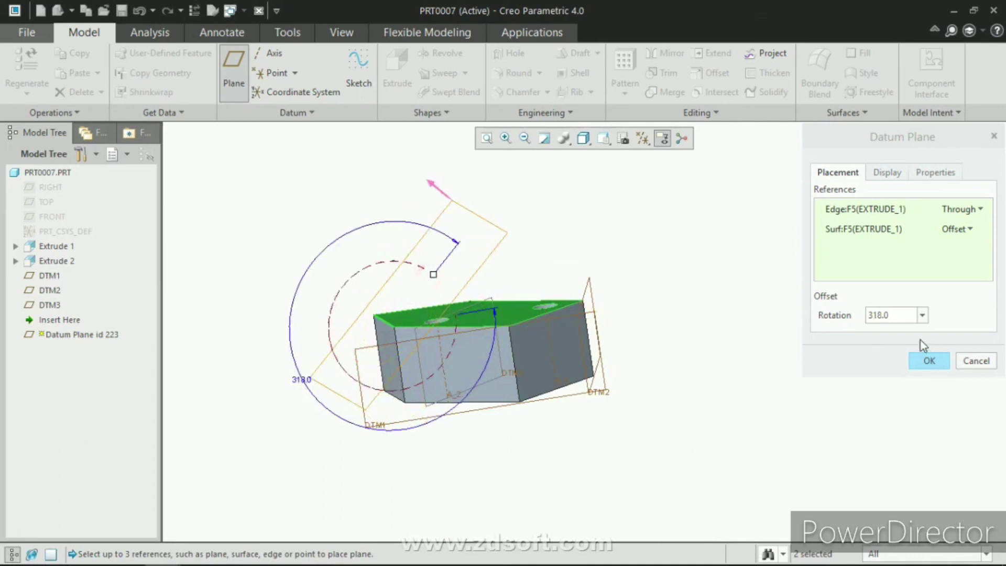
Set the plane's rotation to 30° and create DTM4.
{"action": "left_click", "coordinate": [895, 317]}
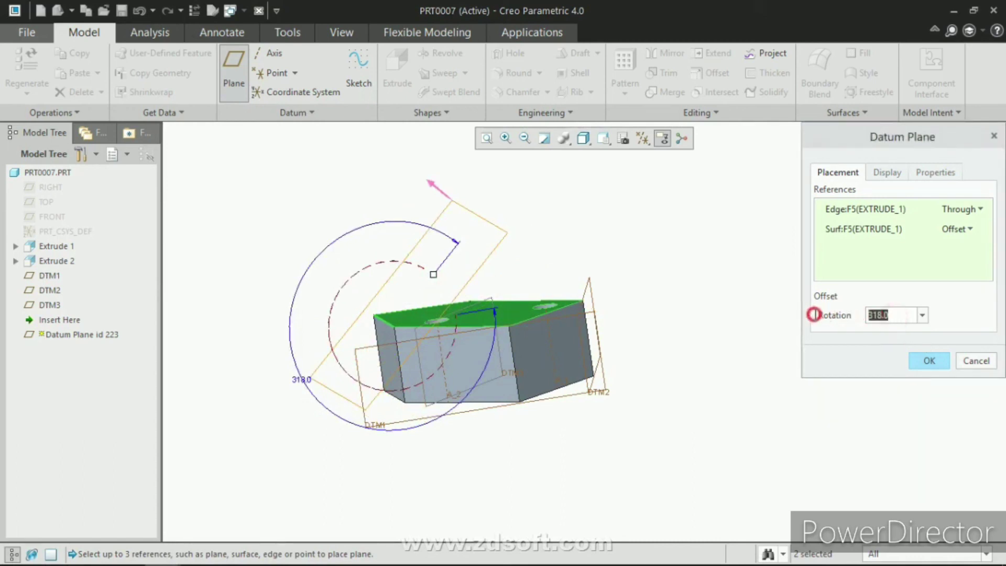
{"action": "type", "text": "30"}
{"action": "key", "text": "Return"}
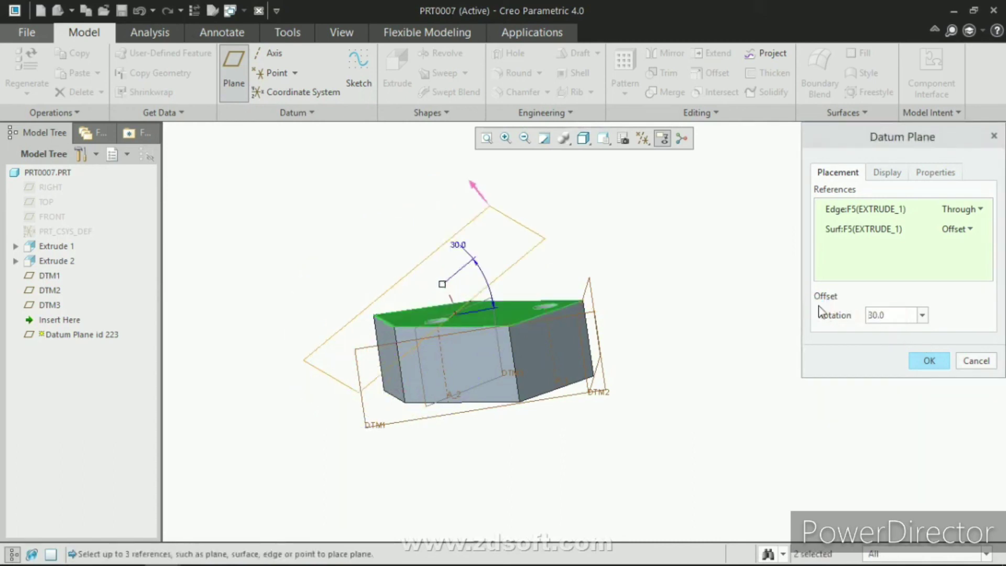
{"action": "middle_click", "coordinate": [568, 329]}
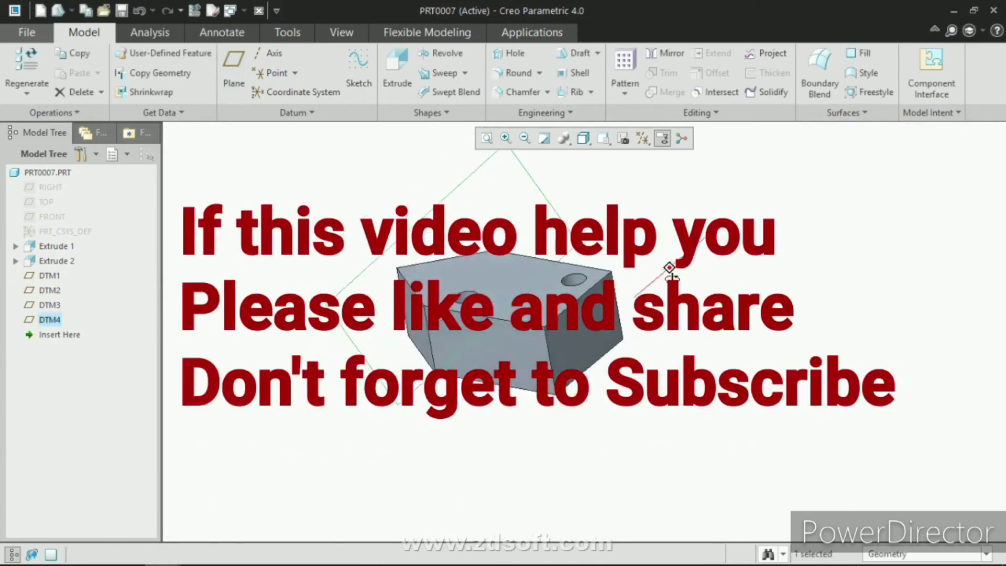